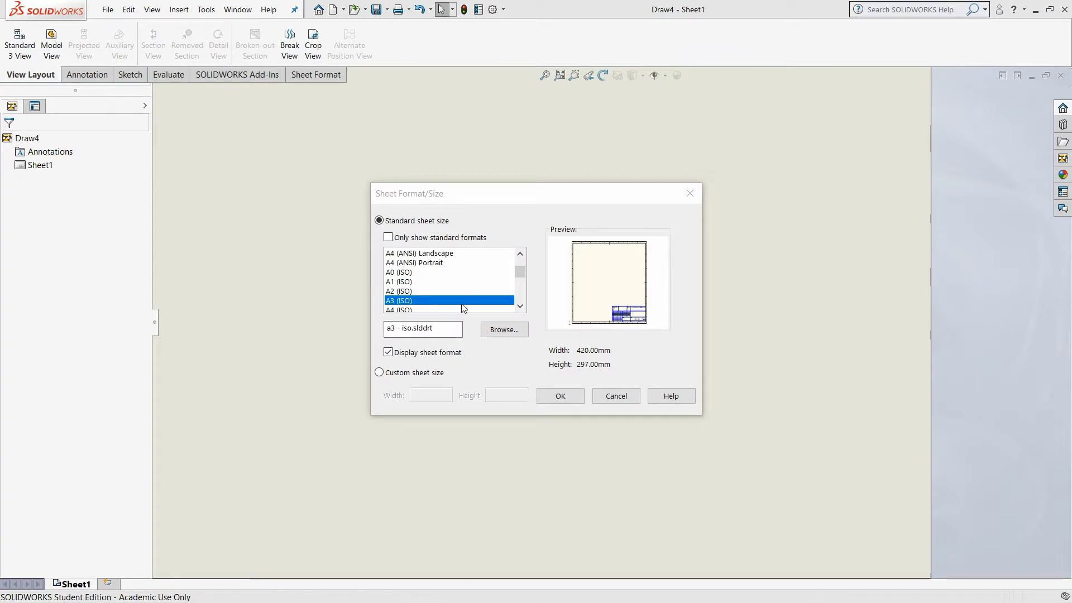
Create an A3 (ISO) drawing sheet and load youtube my1.SLDPRT as the model for its views
{"action": "left_click", "coordinate": [560, 396]}
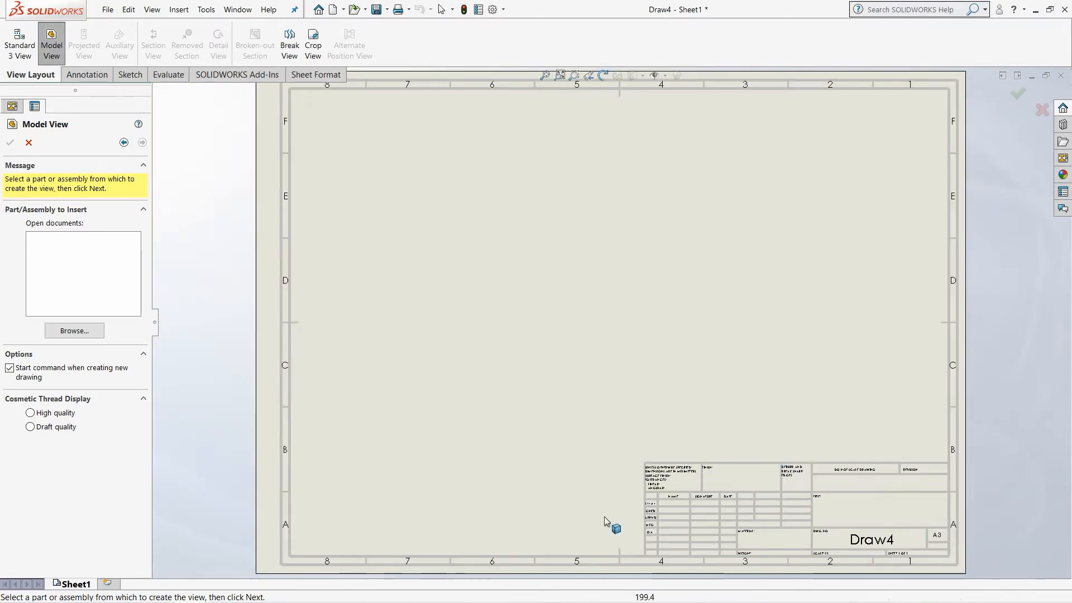
{"action": "left_click", "coordinate": [77, 331]}
{"action": "left_click", "coordinate": [500, 300]}
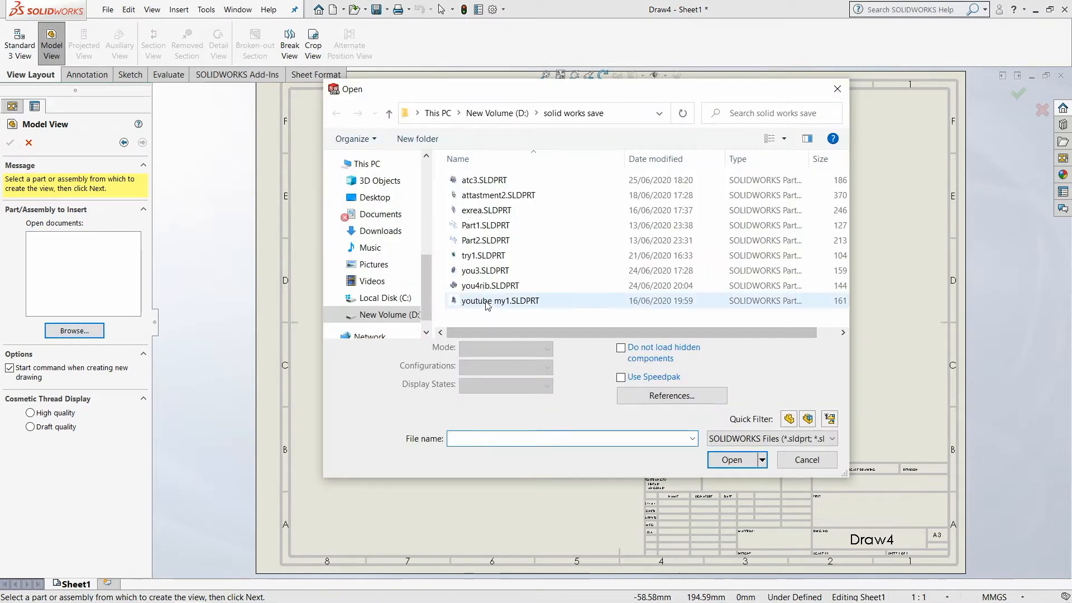
{"action": "left_click", "coordinate": [734, 440]}
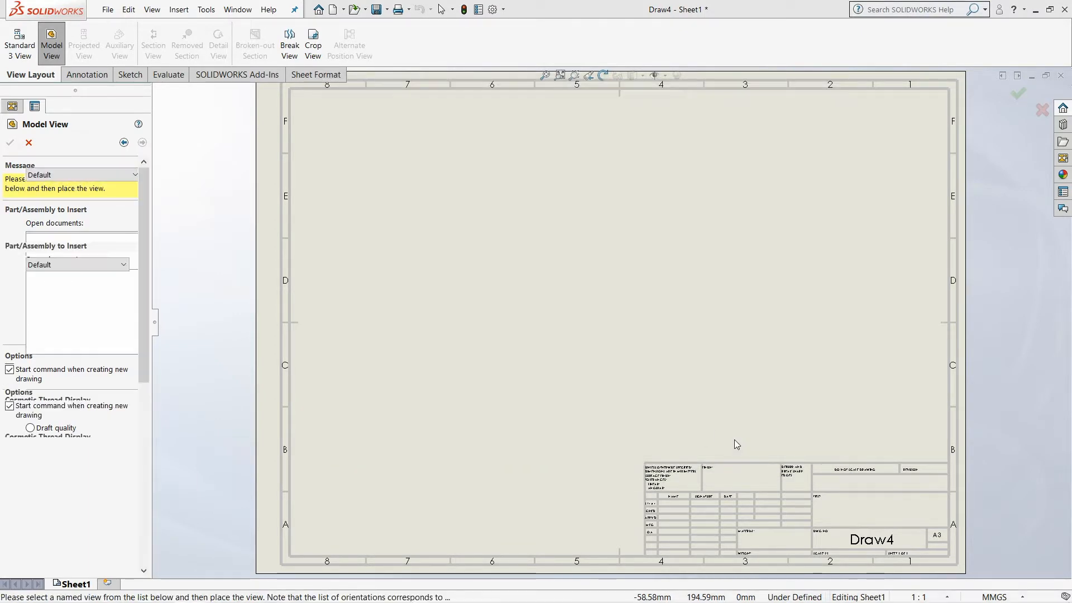
Place the front view in the sheet's lower-left area, with one projected view above it and one to its right
{"action": "left_click", "coordinate": [461, 370]}
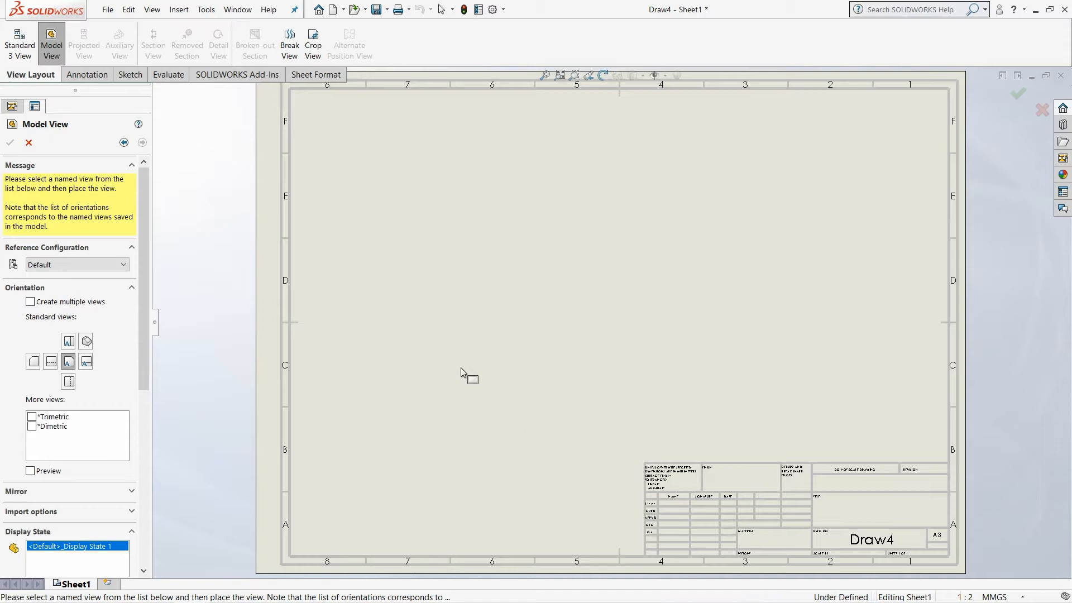
{"action": "left_click", "coordinate": [435, 185]}
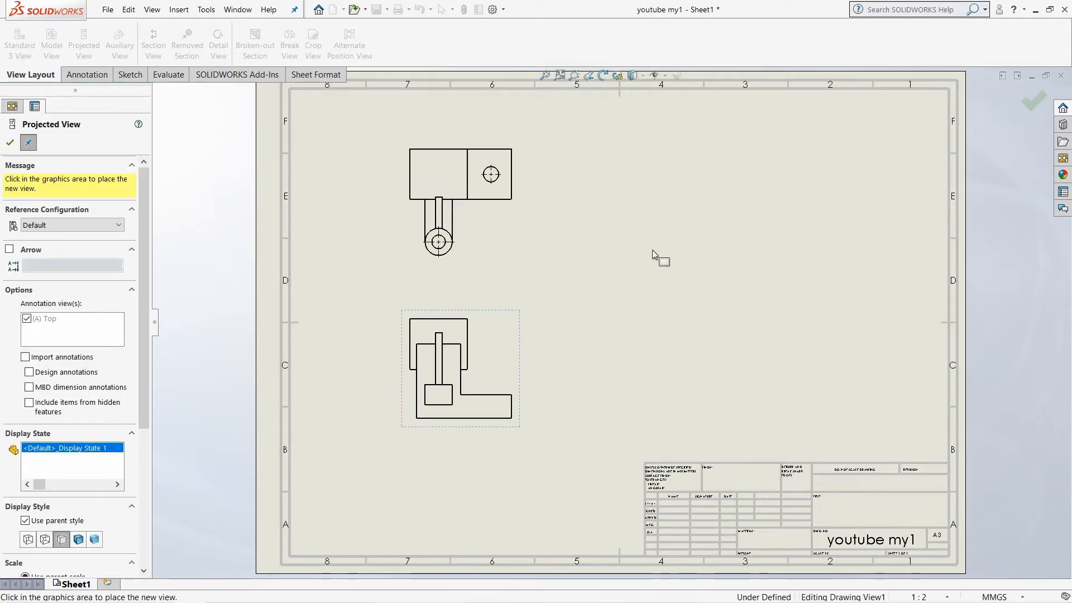
{"action": "left_click", "coordinate": [753, 365]}
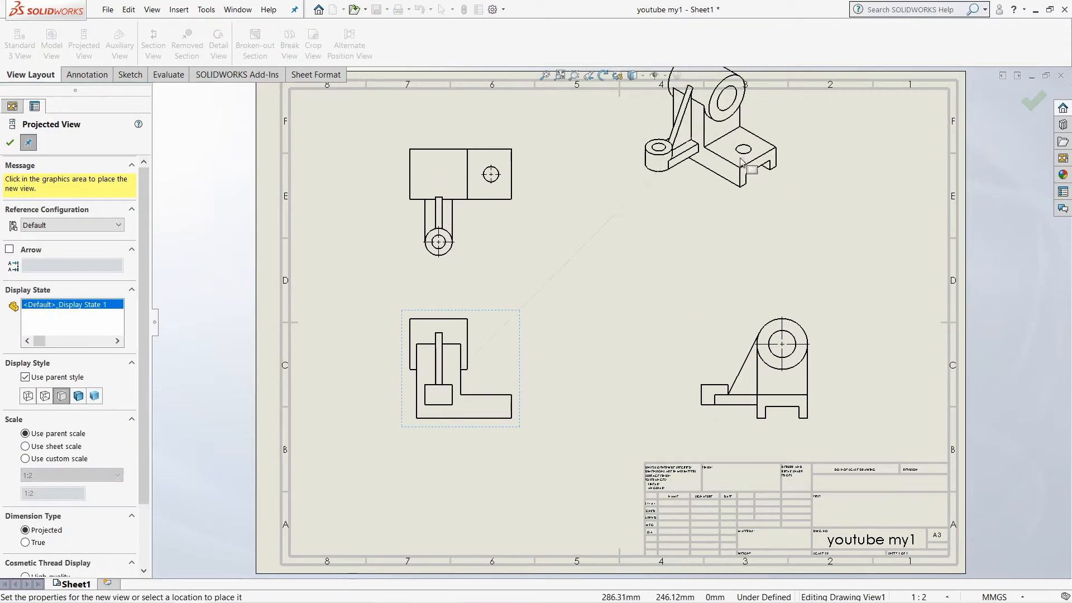
{"action": "left_click", "coordinate": [708, 216]}
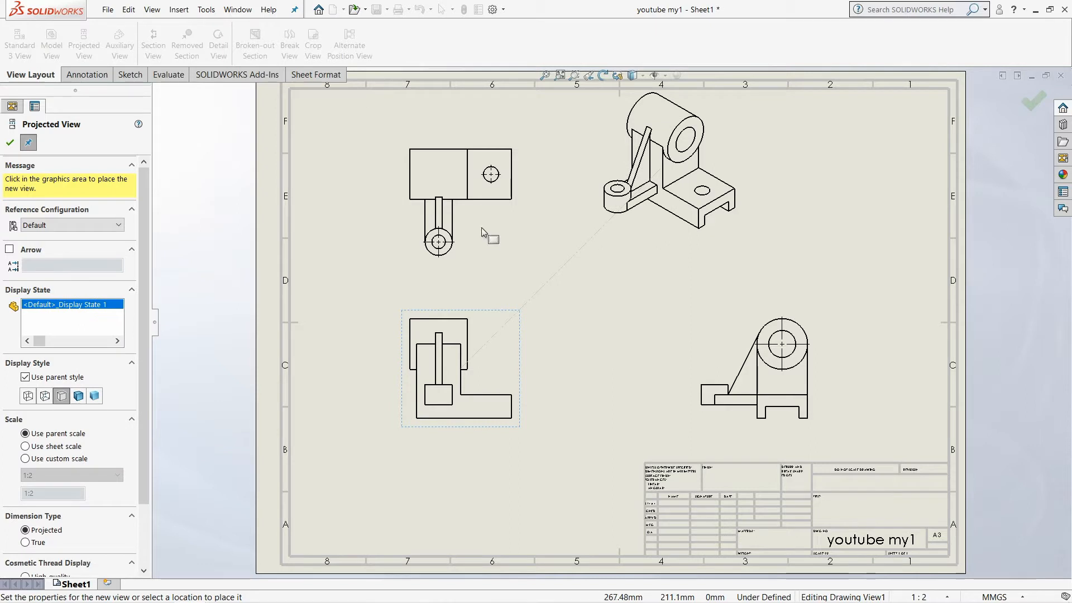
{"action": "left_click", "coordinate": [9, 143]}
Set the front view's display style to Hidden Lines Visible
{"action": "left_click", "coordinate": [494, 343]}
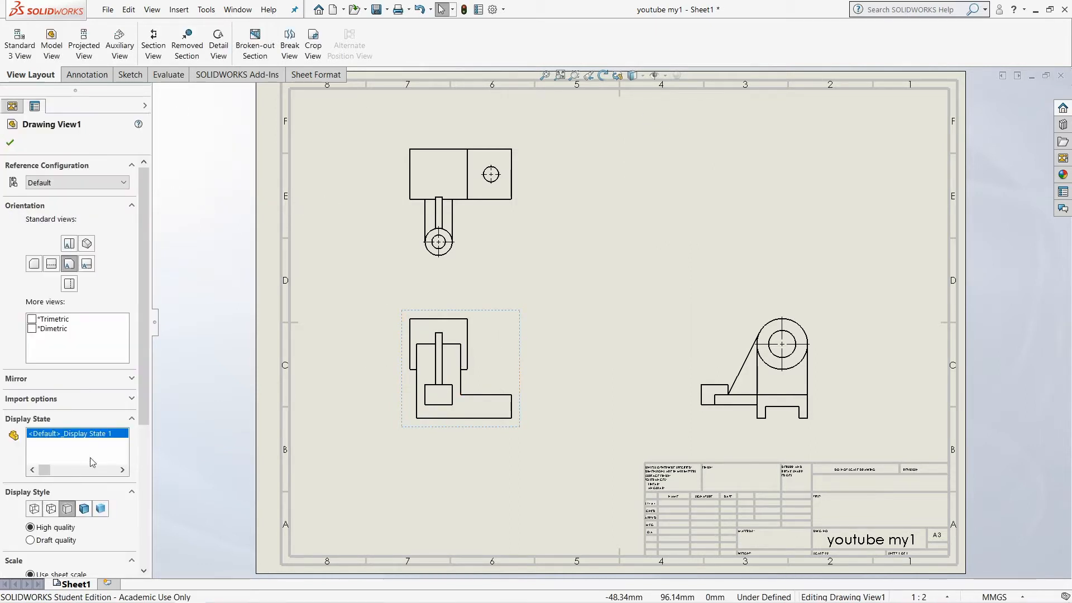
{"action": "left_click", "coordinate": [53, 512]}
{"action": "left_click", "coordinate": [84, 511]}
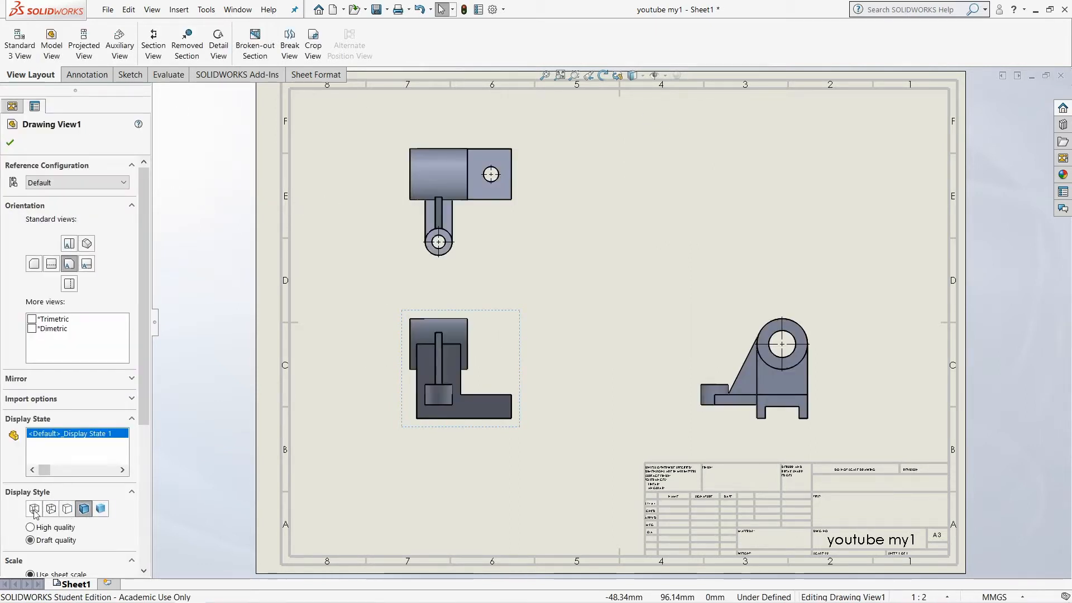
{"action": "left_click", "coordinate": [34, 510]}
{"action": "left_click", "coordinate": [51, 510]}
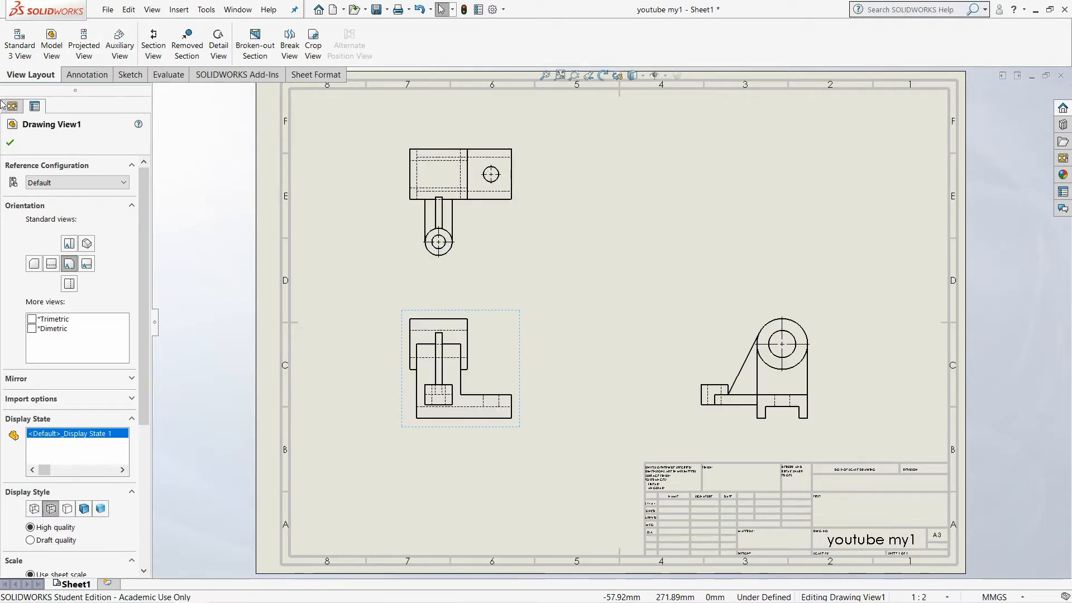
{"action": "left_click", "coordinate": [10, 143]}
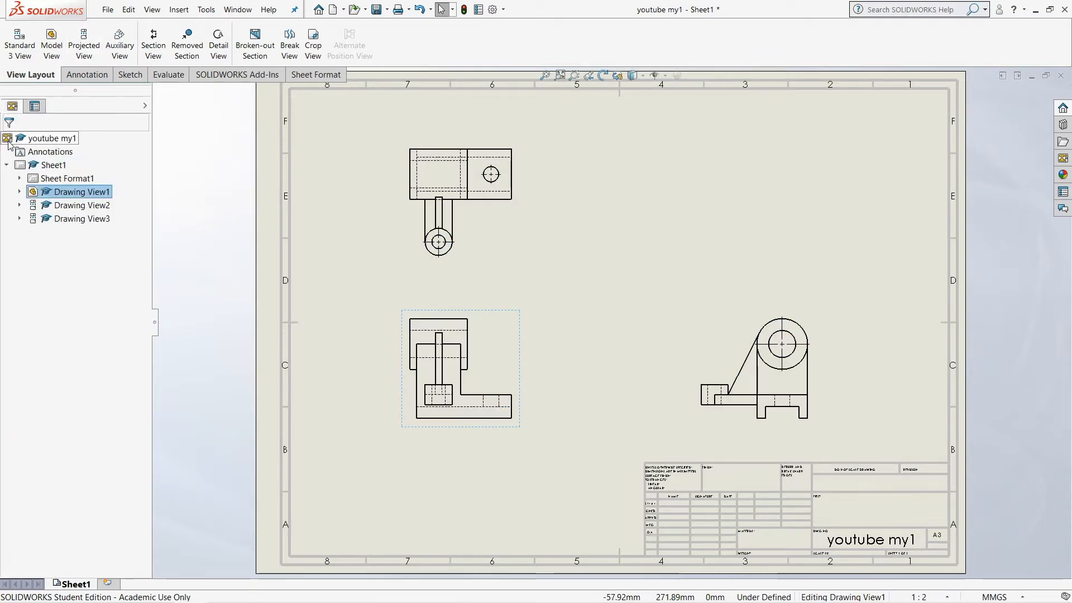
Add centerlines to the small cylindrical boss in the front view and in the side view
{"action": "left_click", "coordinate": [85, 74]}
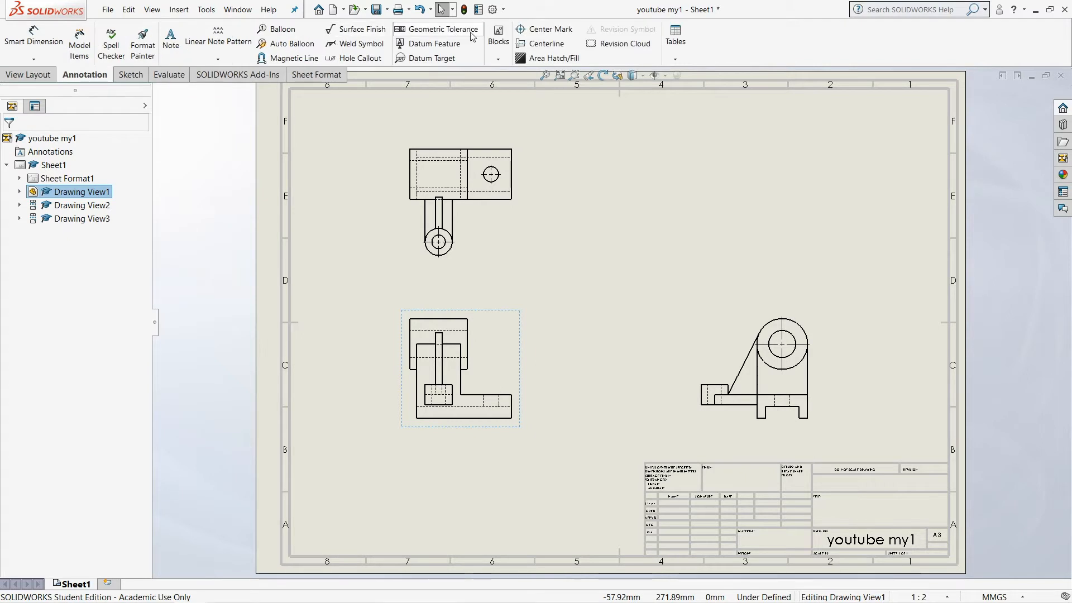
{"action": "left_click", "coordinate": [547, 45]}
{"action": "left_click", "coordinate": [443, 400]}
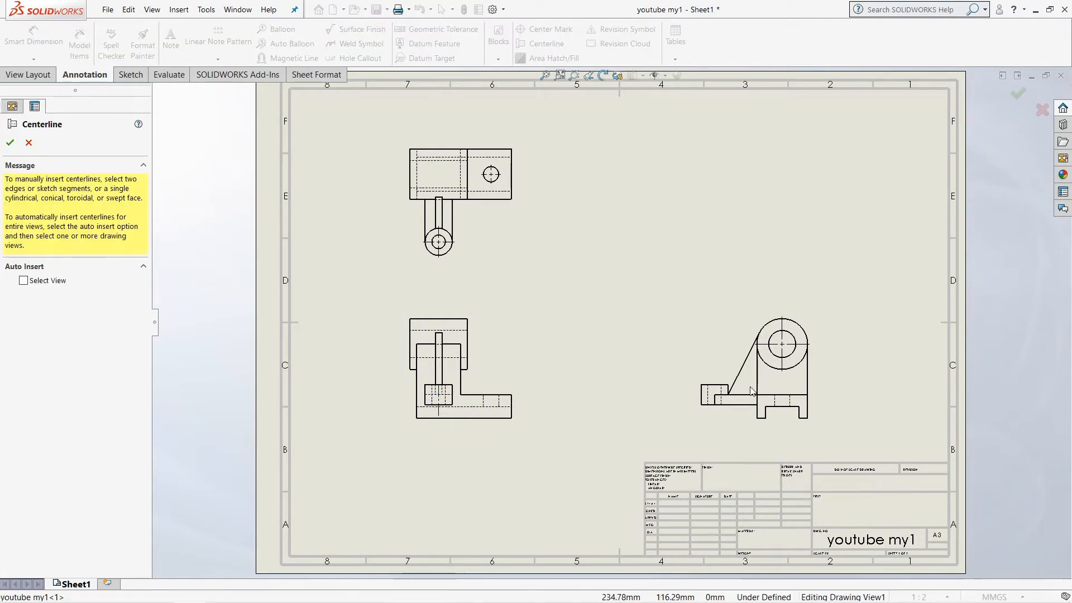
{"action": "left_click", "coordinate": [714, 394]}
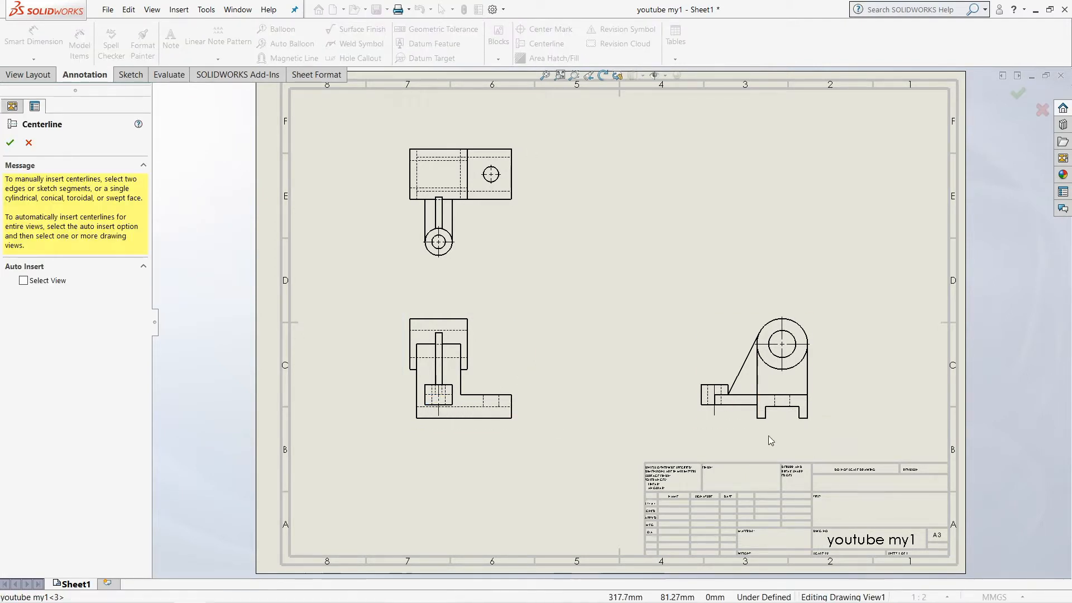
Add a vertical centerline midway between the two outer edges of the base in the side view
{"action": "left_click", "coordinate": [781, 380]}
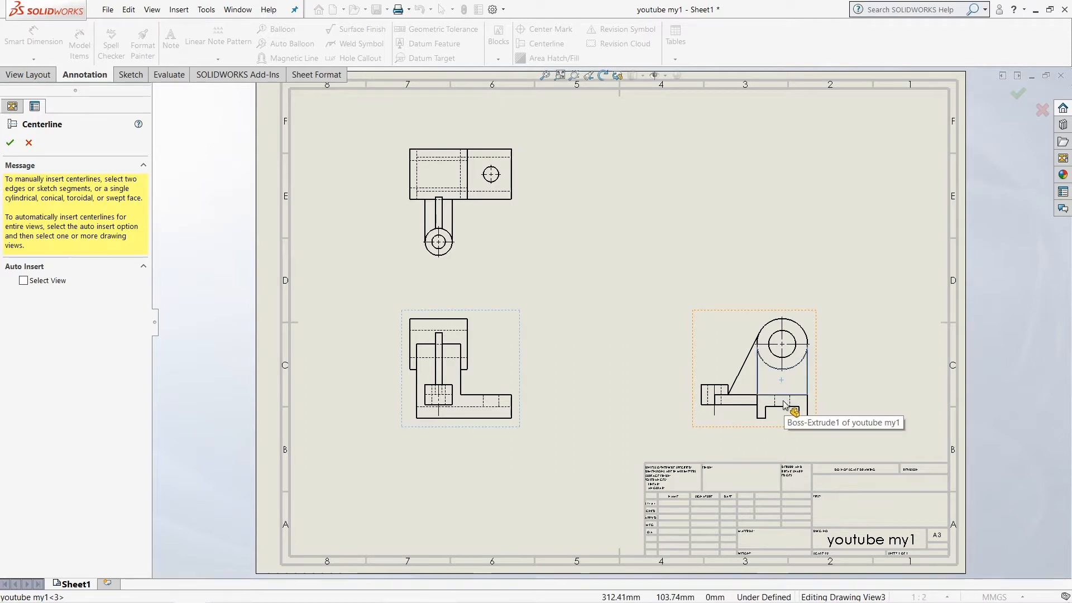
{"action": "left_click", "coordinate": [757, 409]}
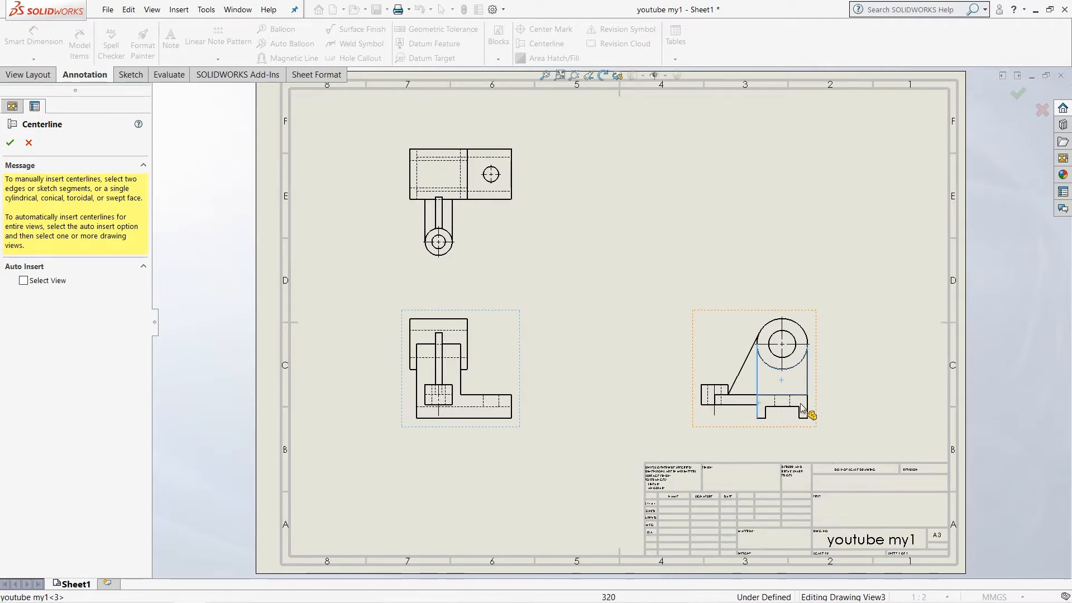
{"action": "left_click", "coordinate": [806, 407]}
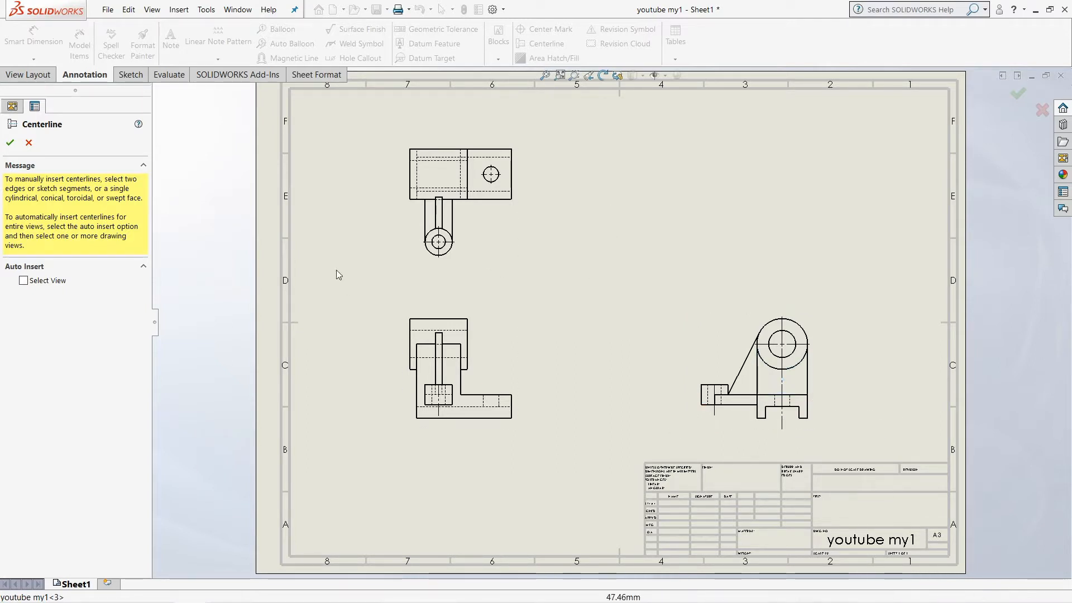
Add a centerline along the large cylinder in the top view and one between the rib's edges in the front view
{"action": "left_click", "coordinate": [435, 178]}
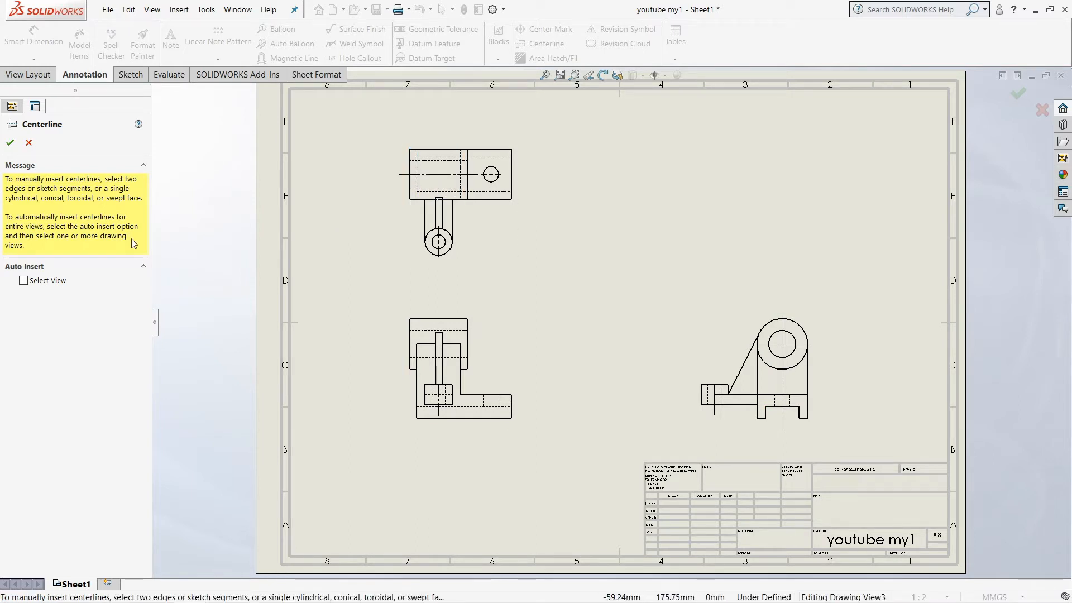
{"action": "left_click", "coordinate": [436, 377]}
{"action": "left_click", "coordinate": [442, 379]}
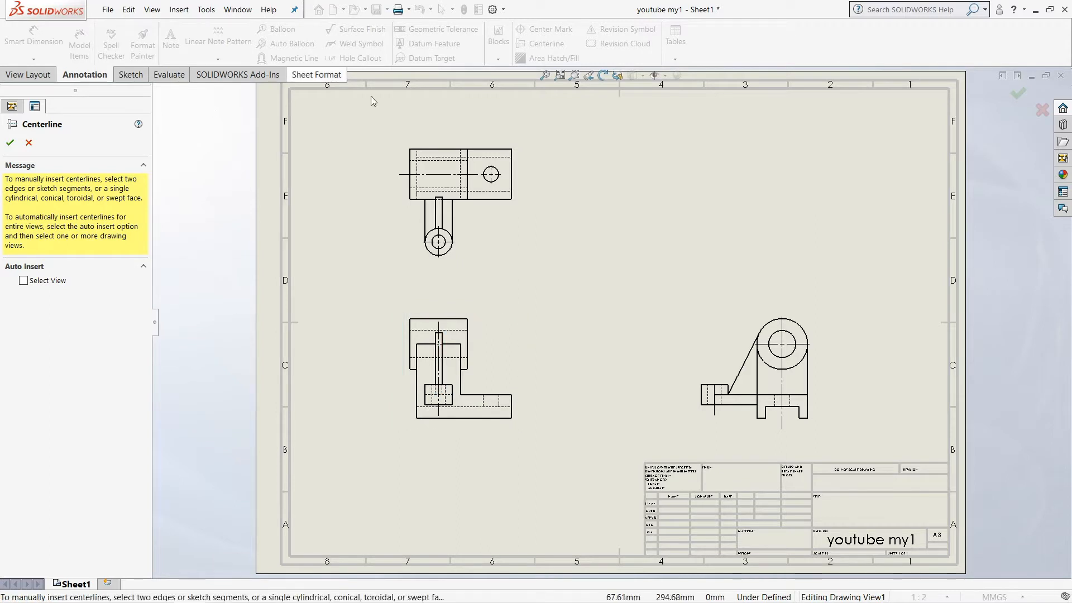
{"action": "left_click", "coordinate": [11, 143]}
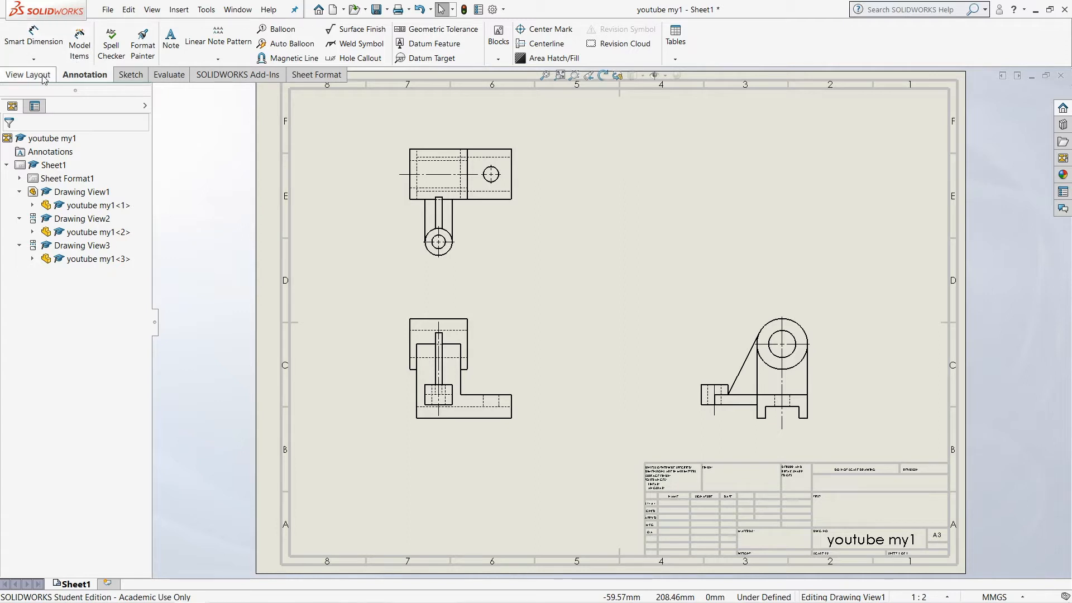
Import the model's dimensions marked for drawing into all views without duplicates, and move the 60 and 8 mm dimensions higher above the top view
{"action": "left_click", "coordinate": [79, 49]}
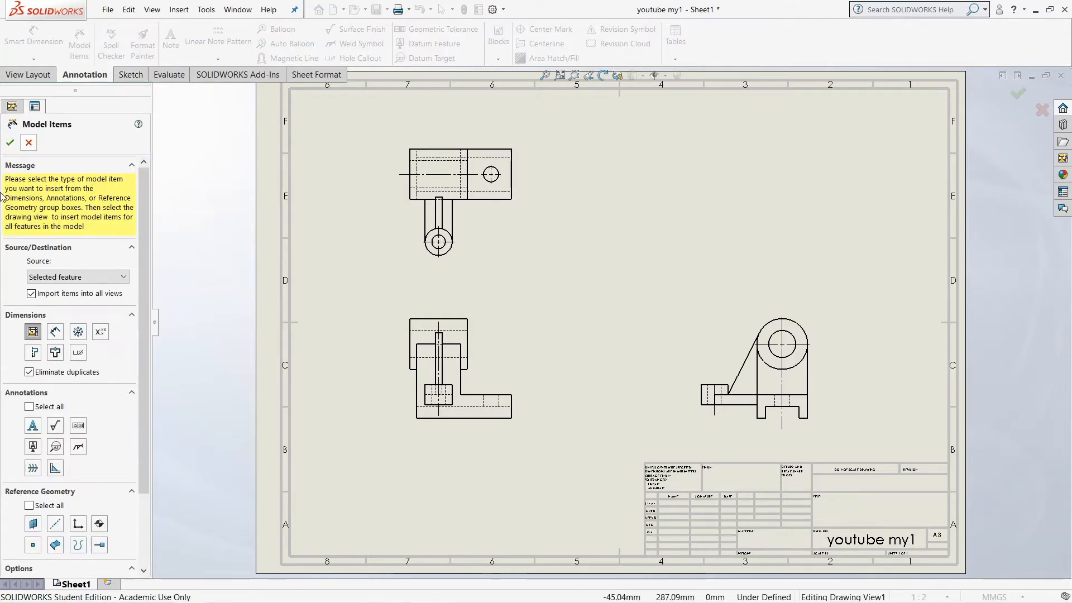
{"action": "left_click", "coordinate": [11, 142]}
{"action": "left_click", "coordinate": [564, 315]}
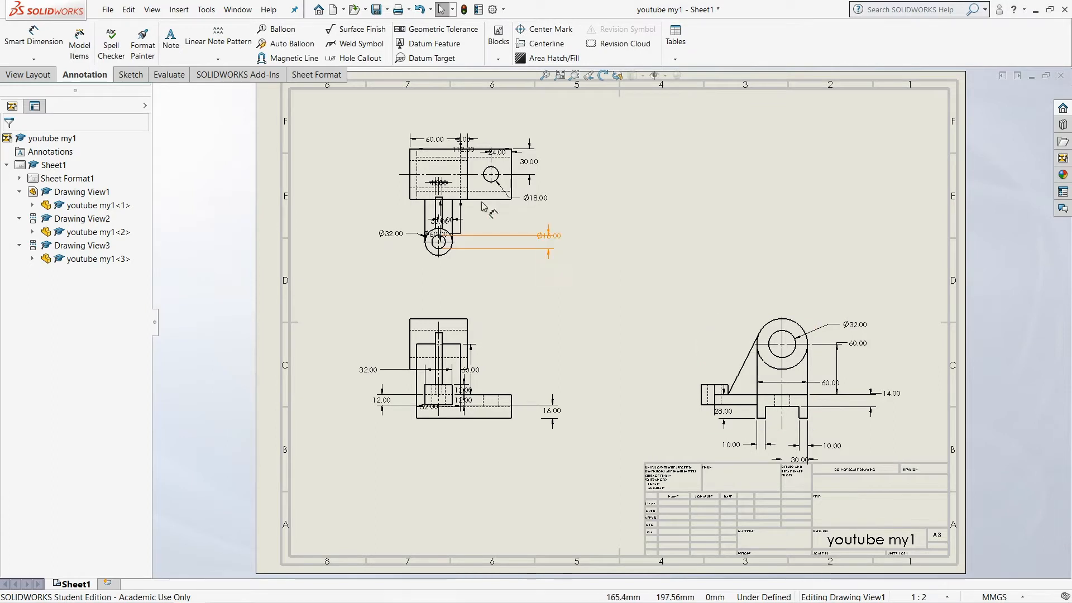
{"action": "left_click_drag", "start_coordinate": [444, 138], "coordinate": [487, 120]}
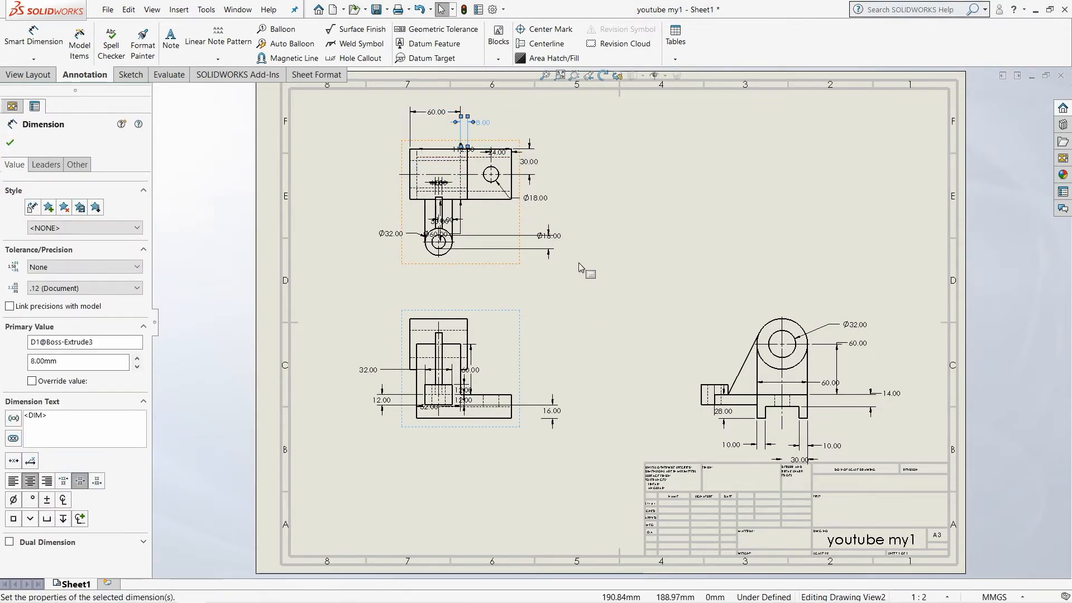
Apply a Limit tolerance to the 32 mm bore diameter dimension in the side view
{"action": "left_click", "coordinate": [861, 326]}
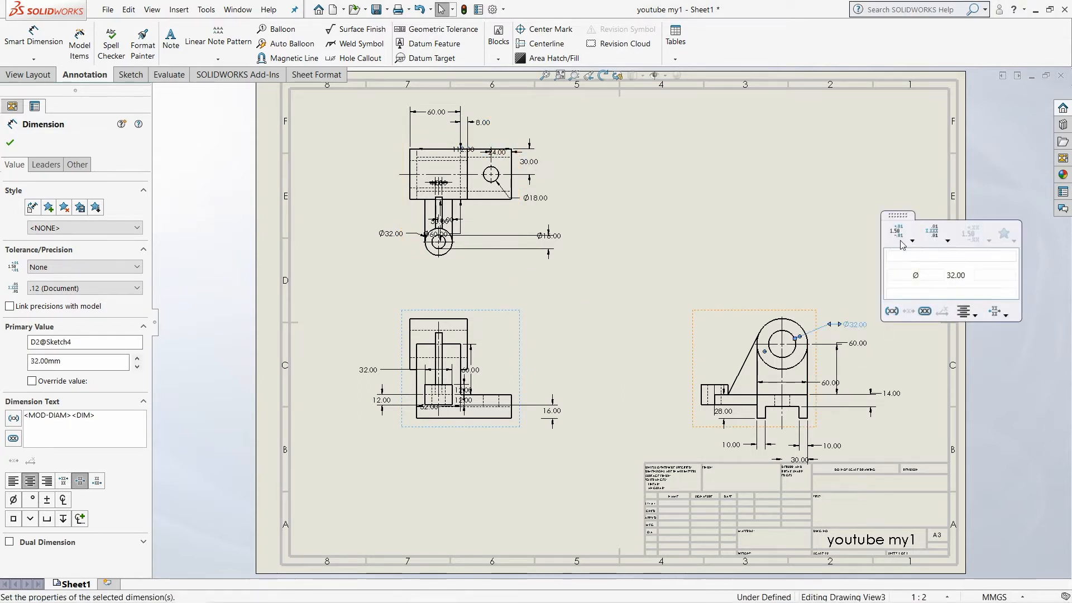
{"action": "left_click", "coordinate": [912, 236]}
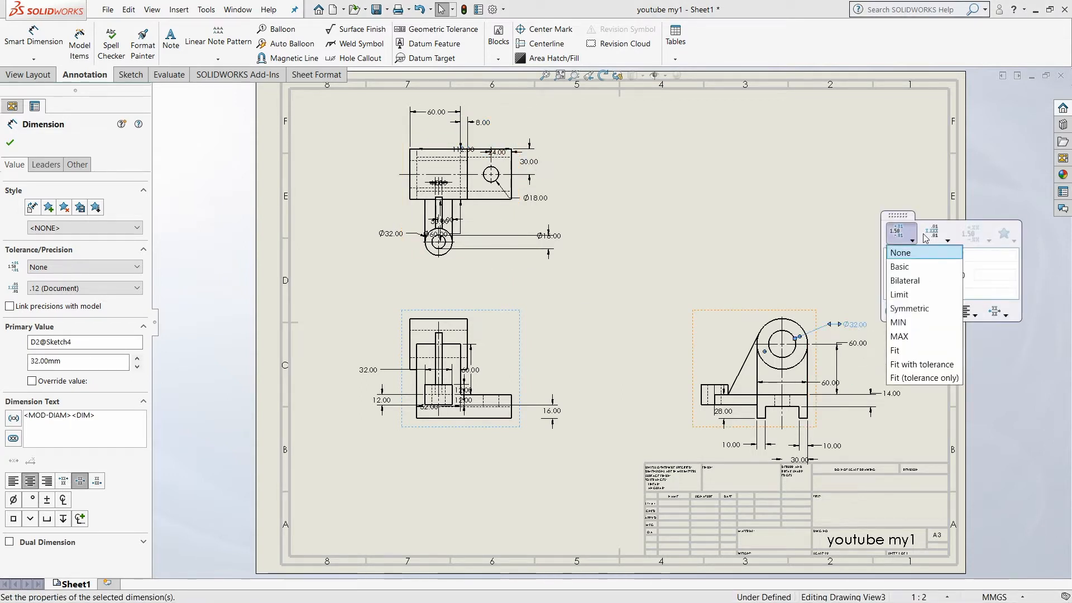
{"action": "left_click", "coordinate": [904, 294]}
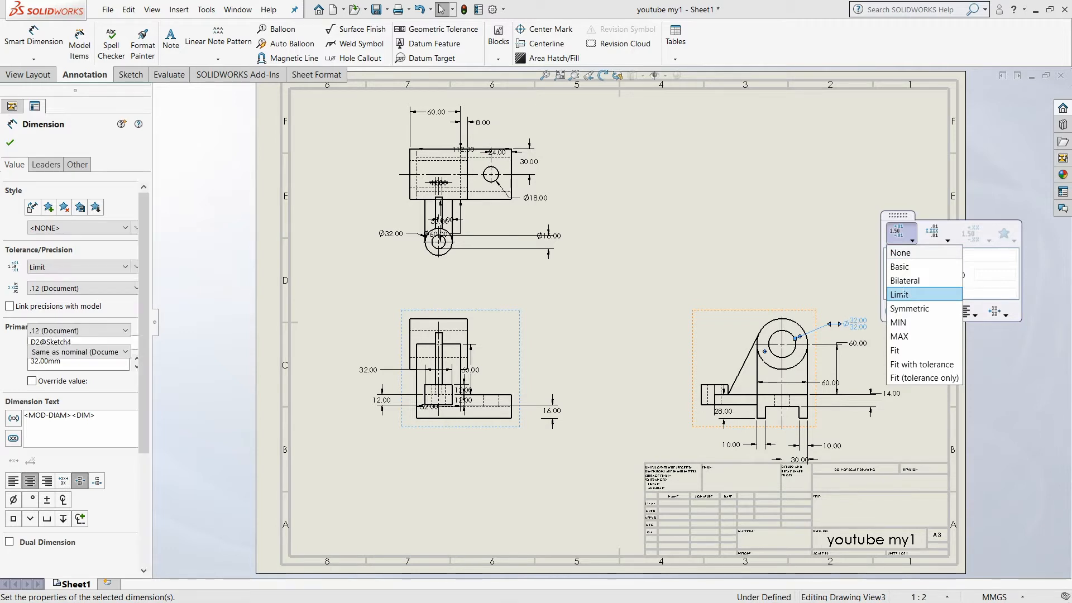
Enter 33 as the lower tolerance value of the side view's bore diameter dimension
{"action": "double_click", "coordinate": [860, 325]}
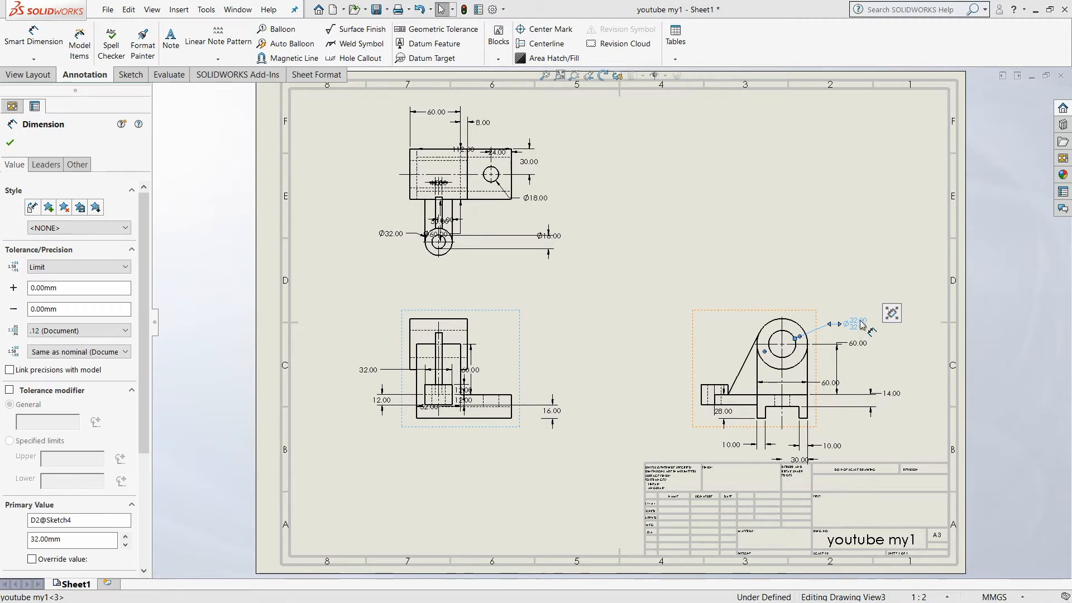
{"action": "mouse_move", "coordinate": [892, 313]}
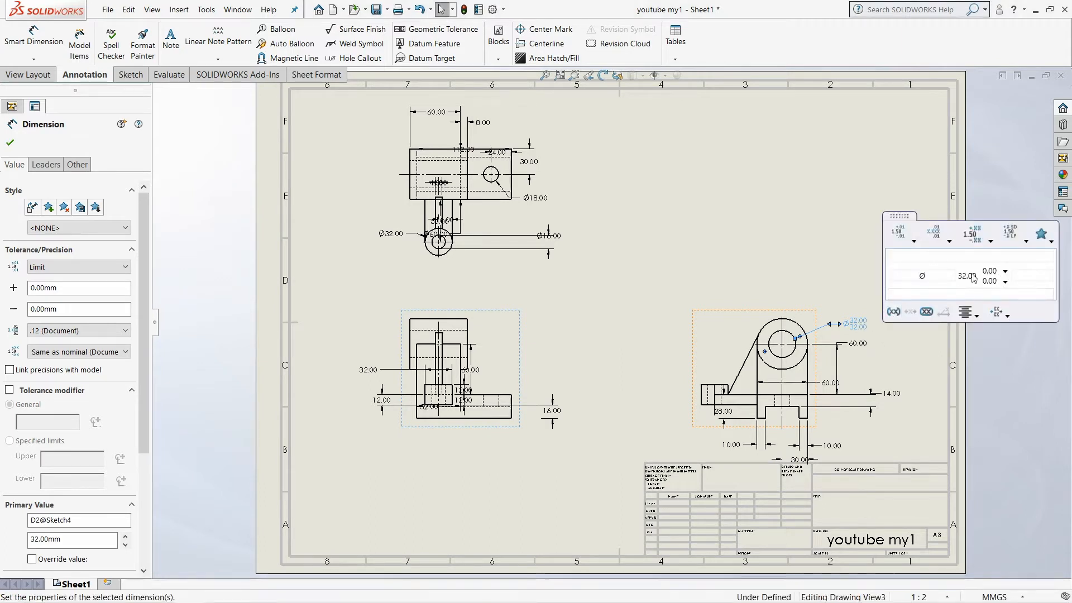
{"action": "left_click", "coordinate": [993, 282]}
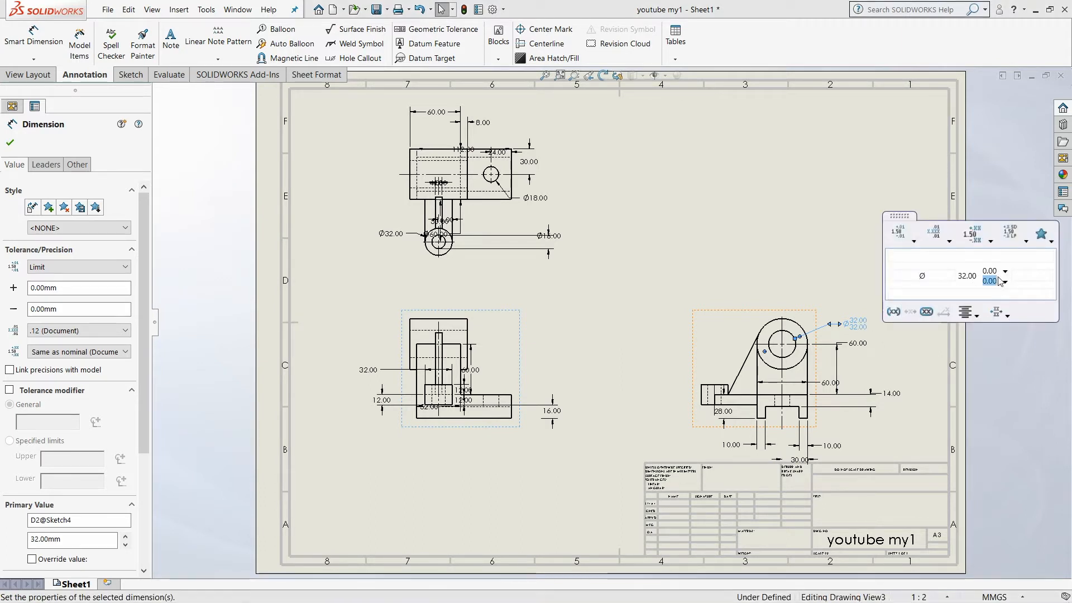
{"action": "type", "text": "33"}
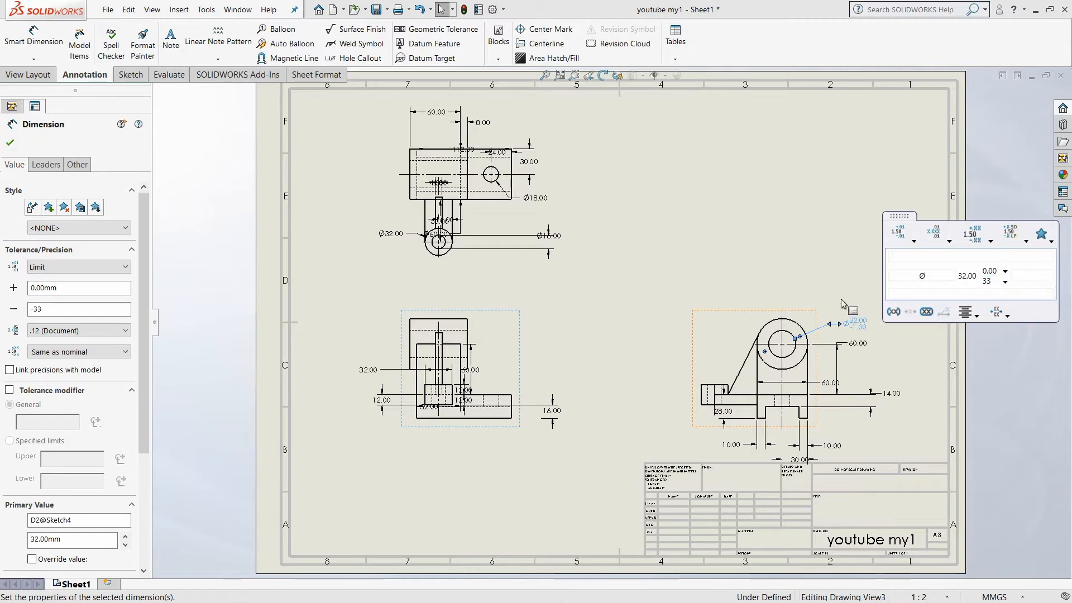
{"action": "left_click", "coordinate": [806, 266]}
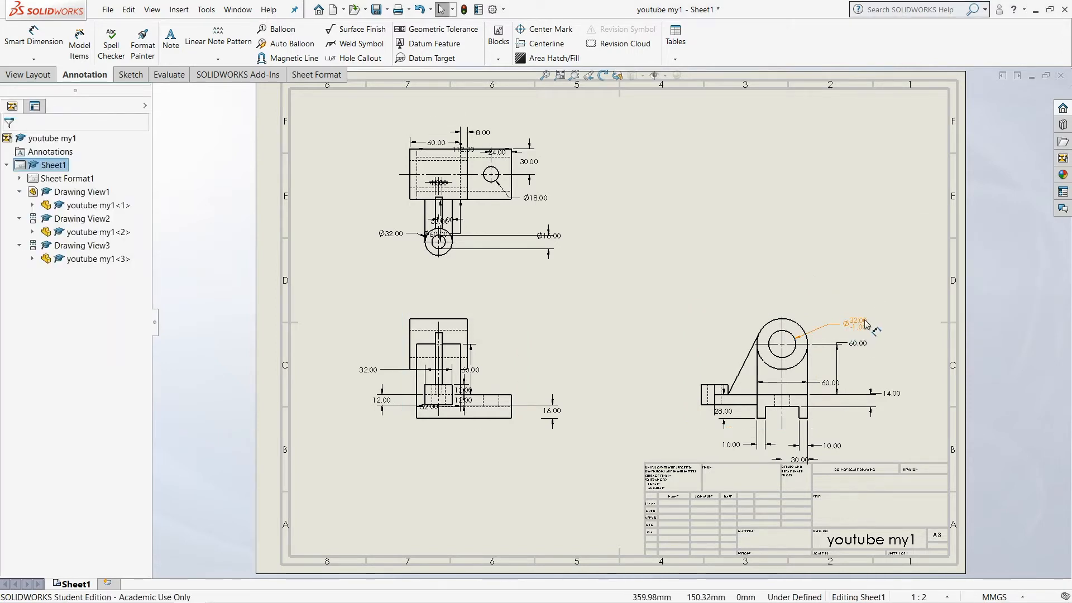
Set the tolerance of the side view's bore diameter dimension to None and remove the mm suffix from its text
{"action": "double_click", "coordinate": [861, 331]}
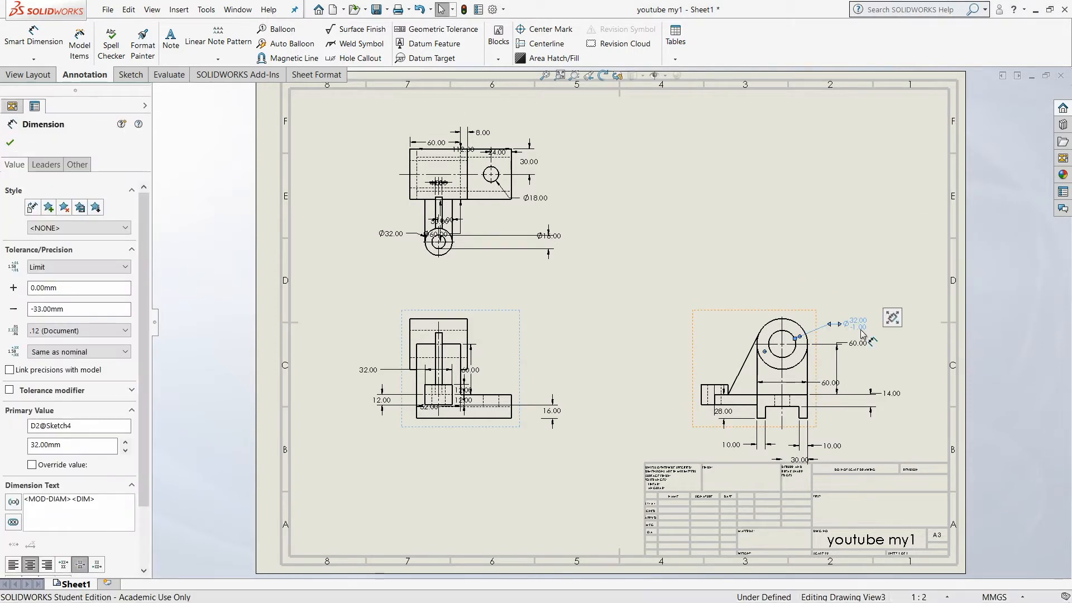
{"action": "left_click", "coordinate": [827, 313]}
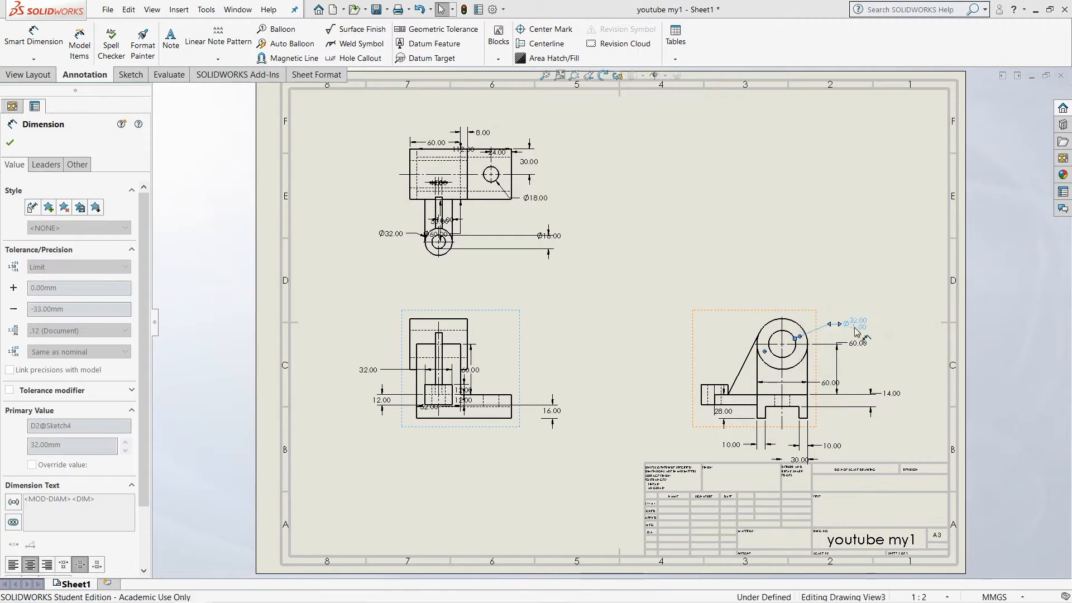
{"action": "mouse_move", "coordinate": [890, 314]}
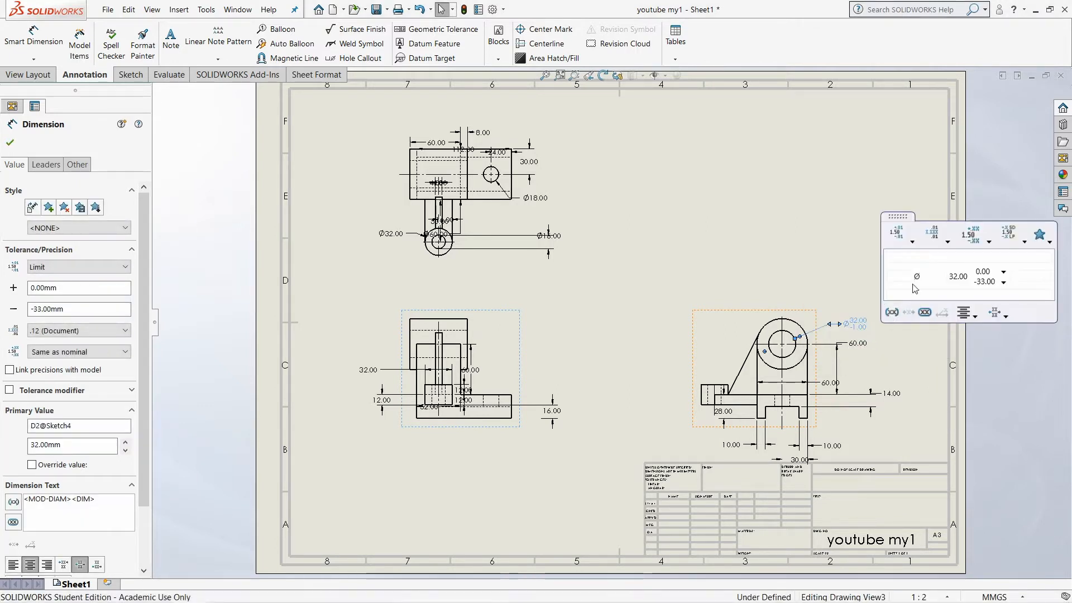
{"action": "left_click", "coordinate": [908, 246]}
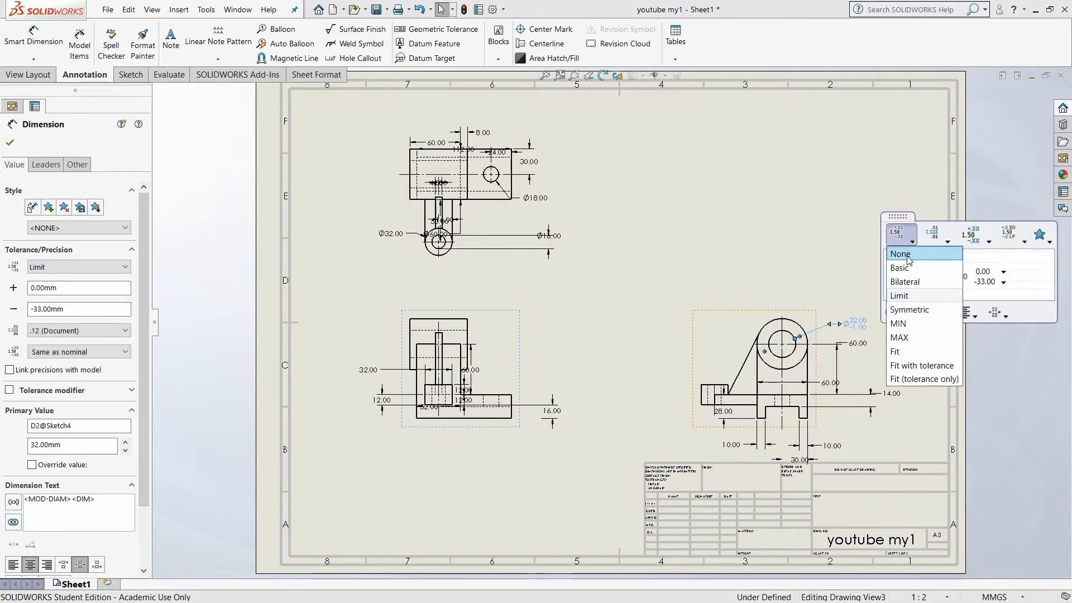
{"action": "left_click", "coordinate": [897, 257]}
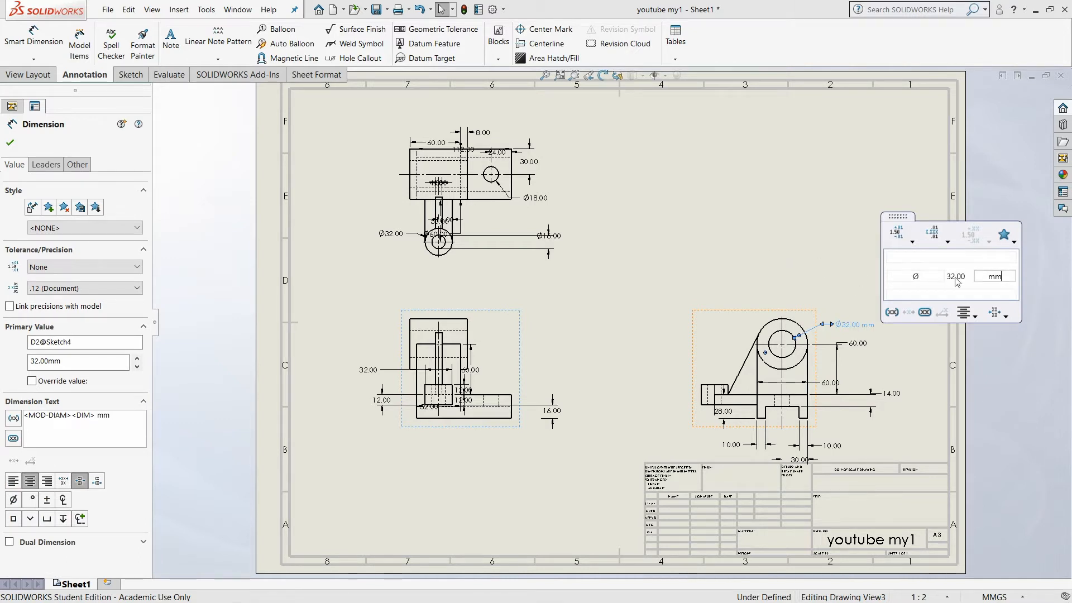
{"action": "key", "text": "BackSpace"}
{"action": "key", "text": "BackSpace"}
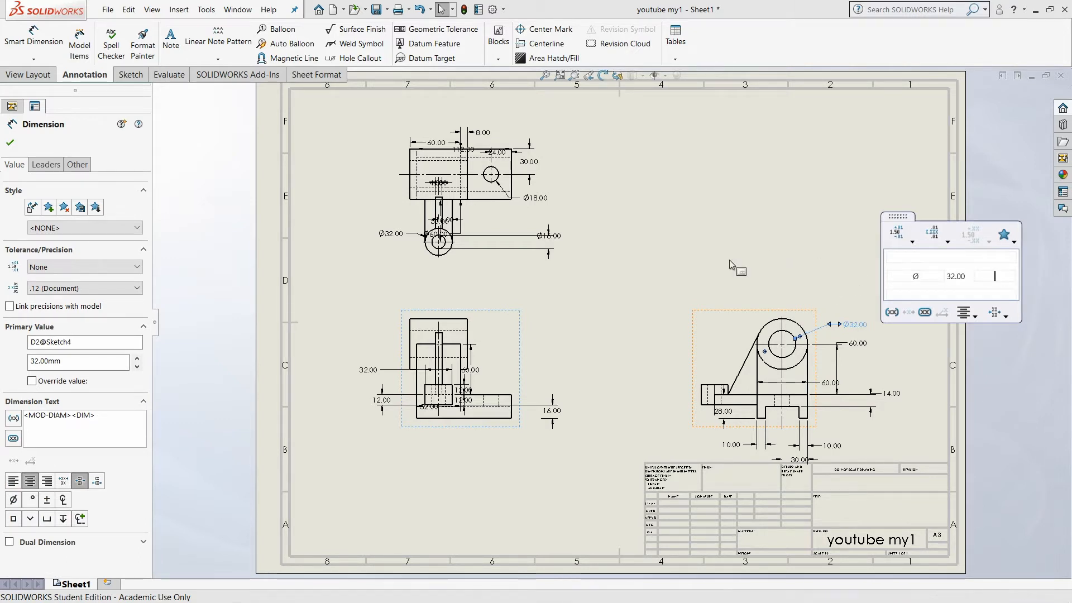
{"action": "left_click", "coordinate": [729, 260]}
Try adding mm to the text of the selected dimensions across all views, and remove it again
{"action": "left_click_drag", "start_coordinate": [326, 110], "coordinate": [908, 502]}
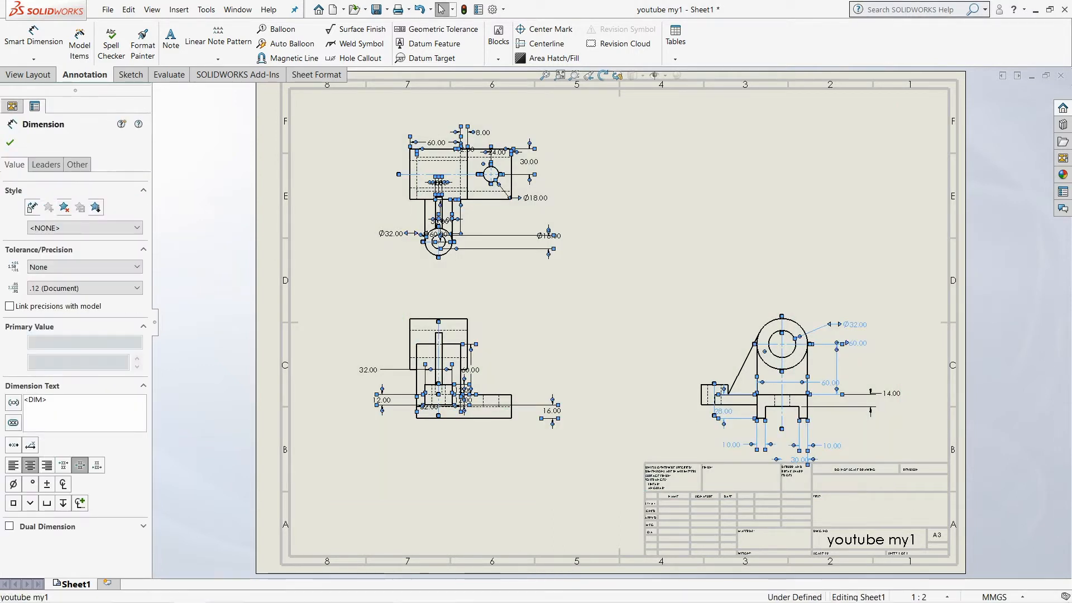
{"action": "type", "text": "mm"}
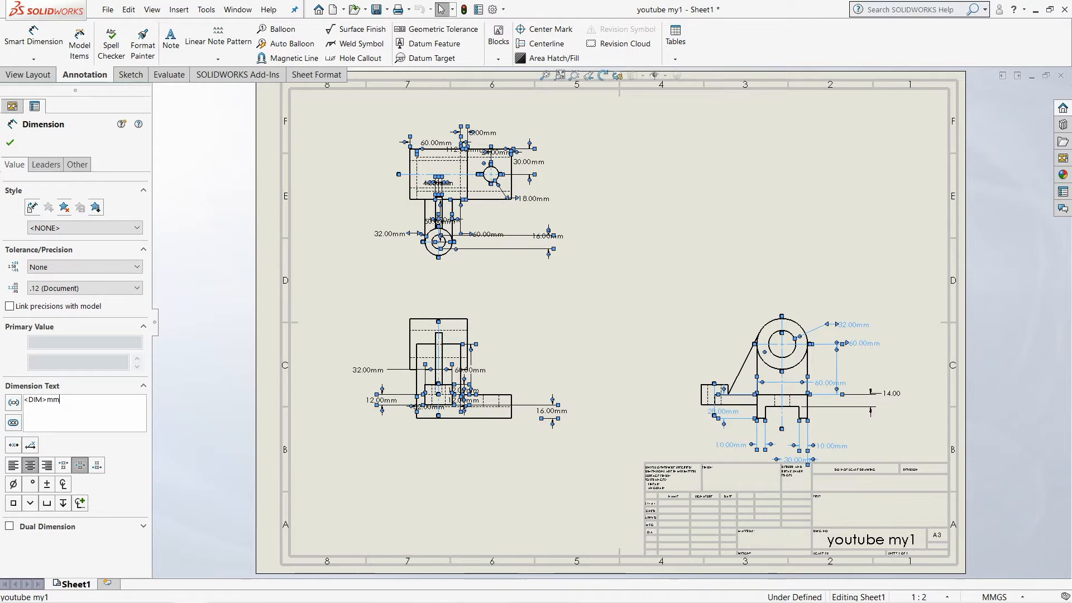
{"action": "key", "text": "BackSpace"}
{"action": "key", "text": "BackSpace"}
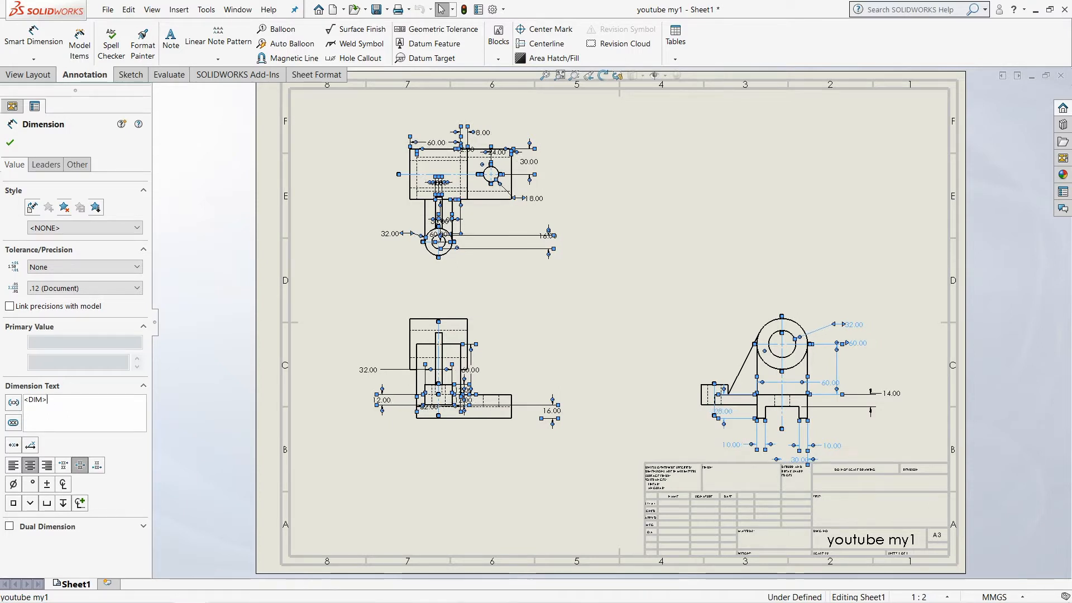
{"action": "left_click", "coordinate": [9, 142]}
Delete all dimensions and centerlines from the three drawing views
{"action": "left_click_drag", "start_coordinate": [352, 92], "coordinate": [957, 503]}
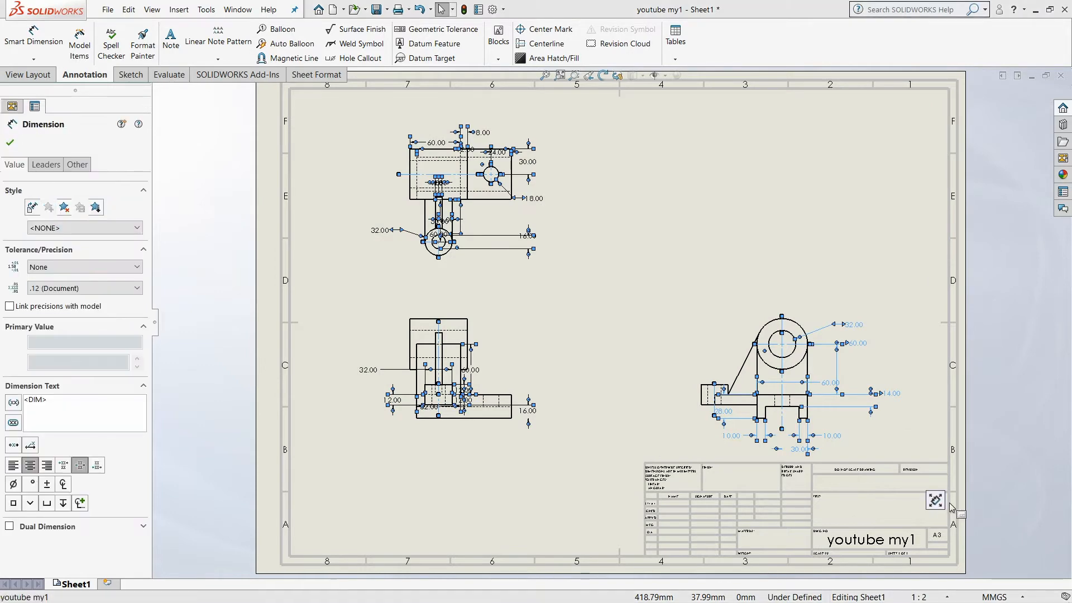
{"action": "key", "text": "Delete"}
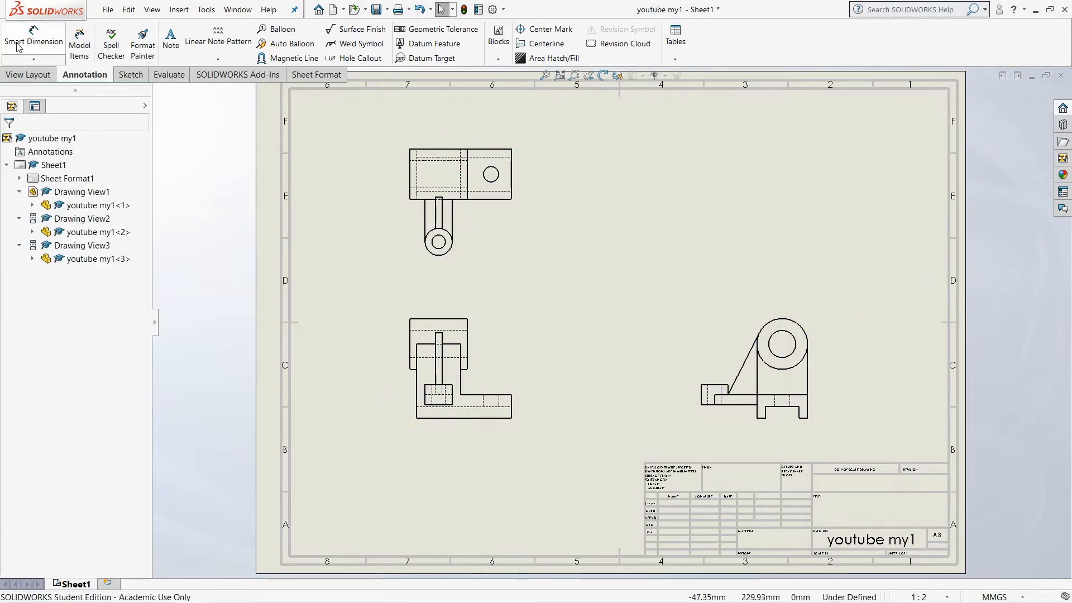
With smart dimensioning, dimension the base length below the front view and the large cylinder's width above it
{"action": "left_click", "coordinate": [32, 42]}
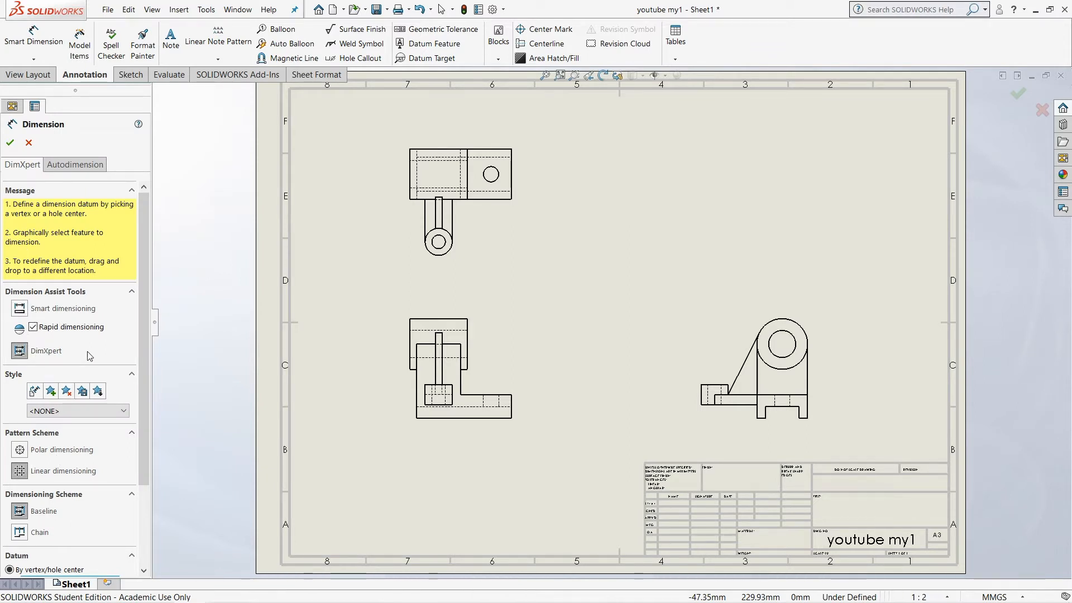
{"action": "left_click", "coordinate": [20, 308]}
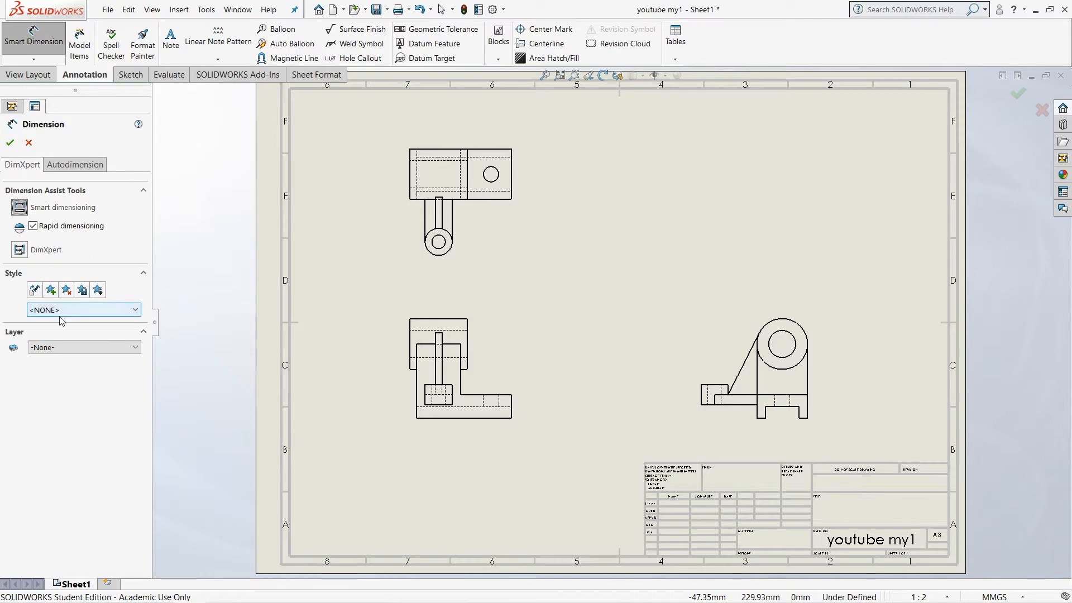
{"action": "left_click", "coordinate": [468, 422]}
{"action": "left_click", "coordinate": [476, 497]}
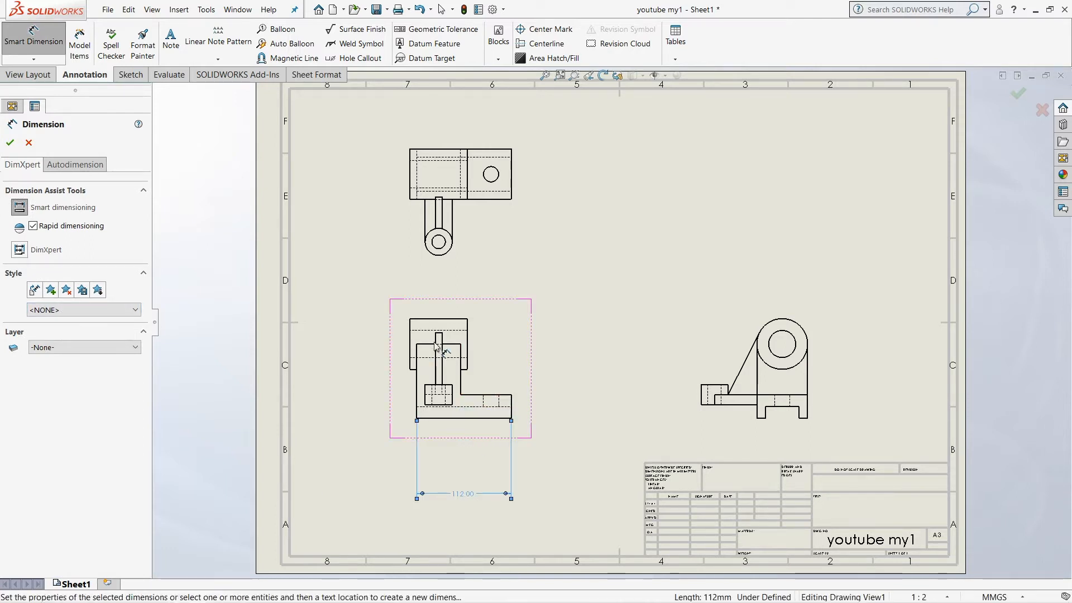
{"action": "left_click", "coordinate": [448, 320]}
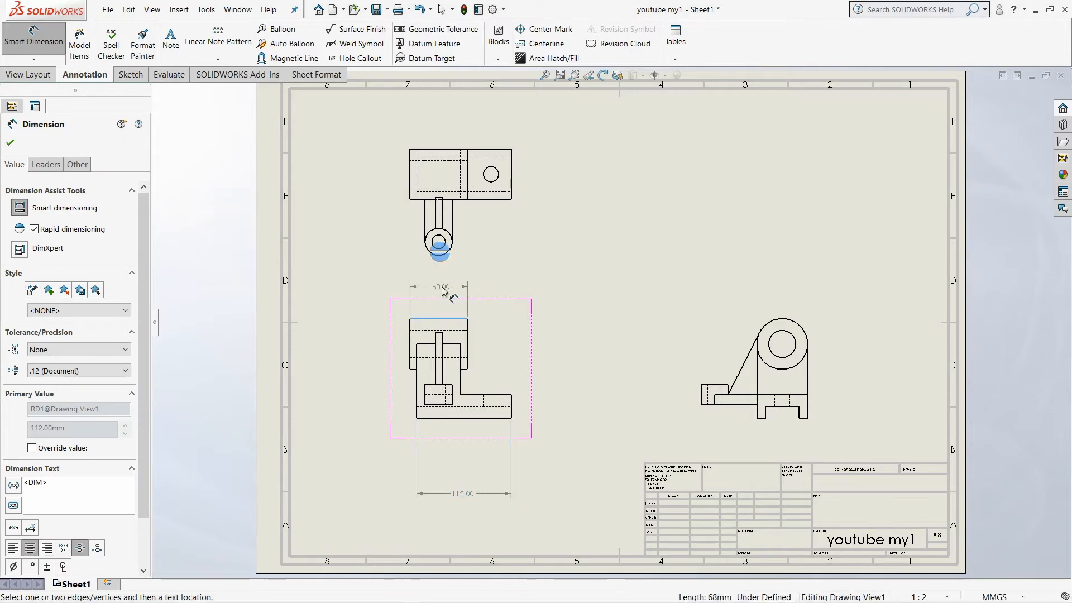
{"action": "left_click", "coordinate": [441, 284]}
Dimension the large cylinder's outer diameter and its bore diameter in the side view
{"action": "left_click", "coordinate": [411, 345]}
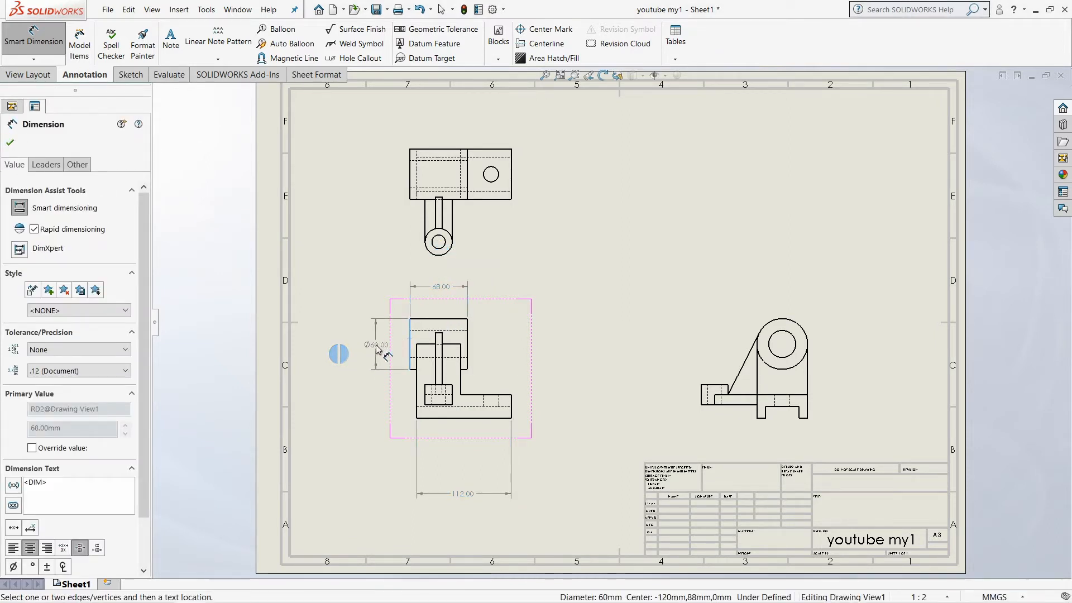
{"action": "key", "text": "Escape"}
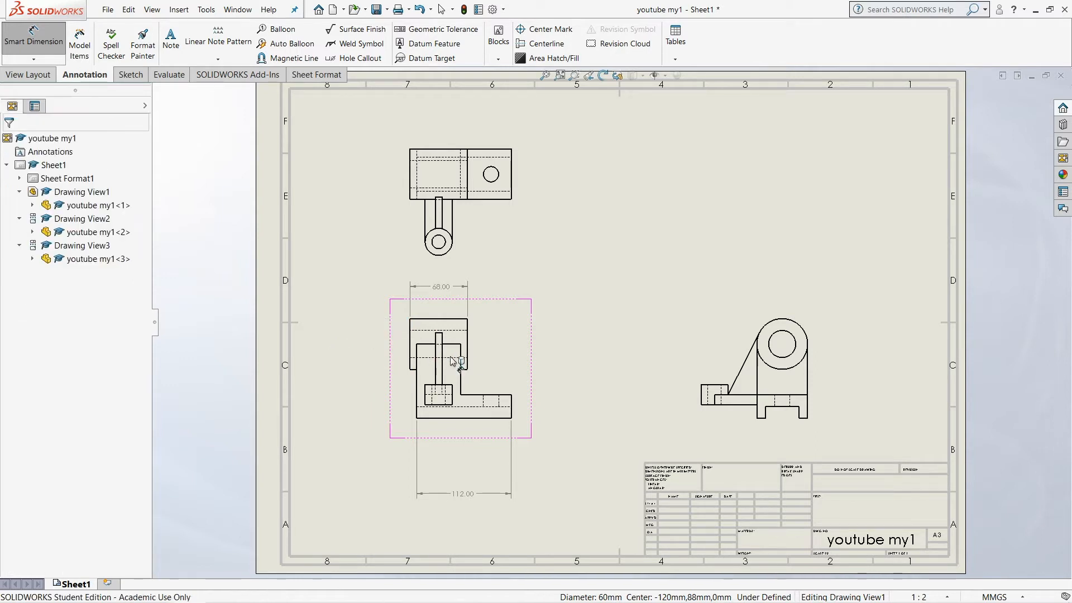
{"action": "left_click", "coordinate": [808, 338]}
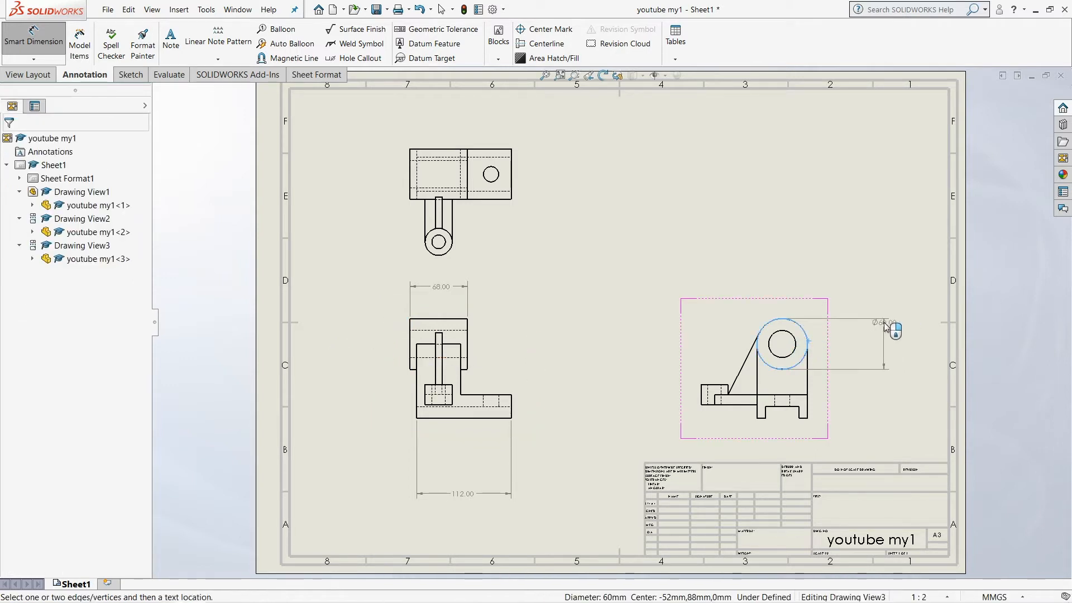
{"action": "left_click", "coordinate": [882, 334]}
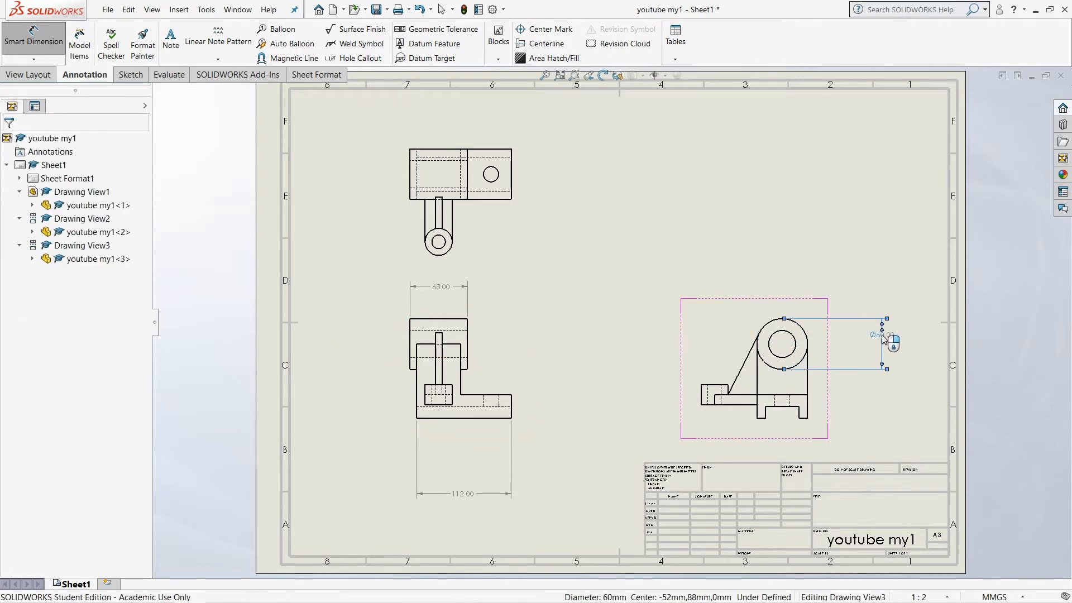
{"action": "left_click", "coordinate": [772, 349]}
{"action": "left_click", "coordinate": [739, 273]}
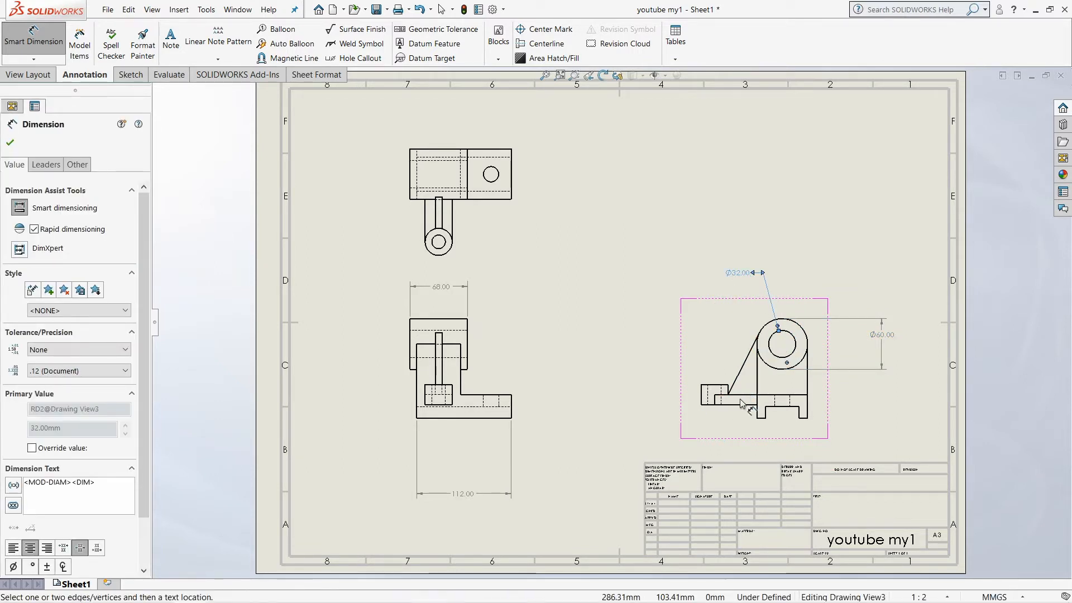
Dimension the distance from the small boss's outer edge to the upright, and the upright's width, below the side view
{"action": "left_click", "coordinate": [701, 405]}
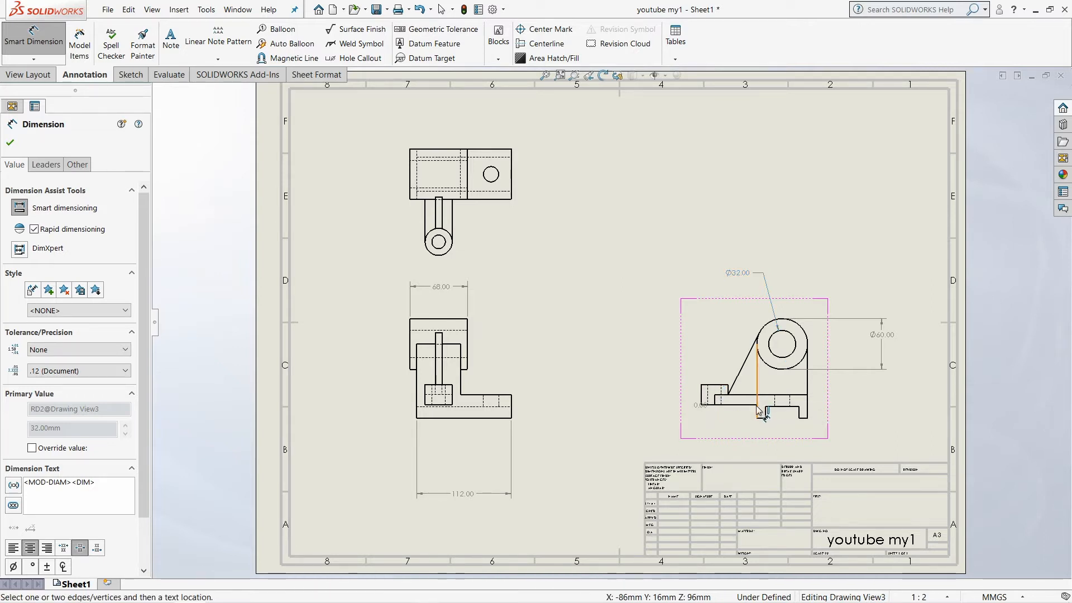
{"action": "left_click", "coordinate": [757, 409]}
{"action": "left_click", "coordinate": [726, 429]}
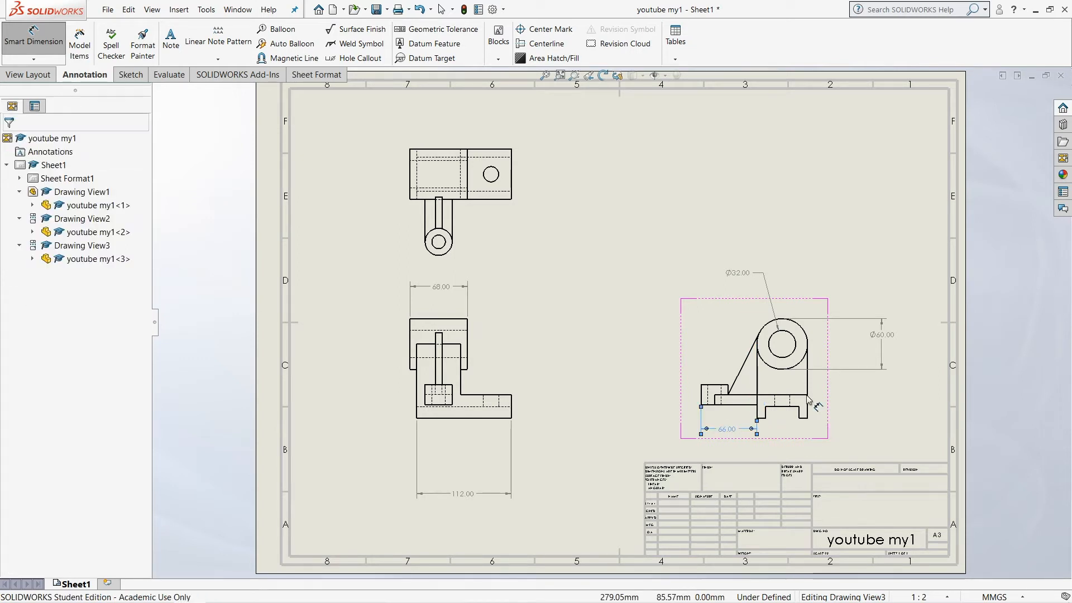
{"action": "left_click", "coordinate": [757, 379]}
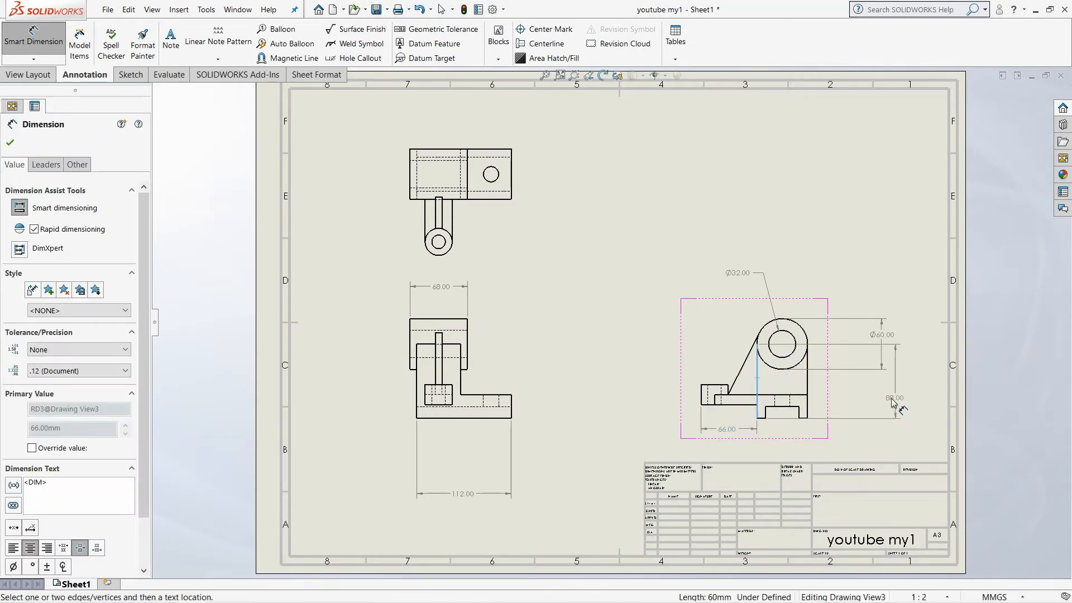
{"action": "left_click", "coordinate": [807, 379]}
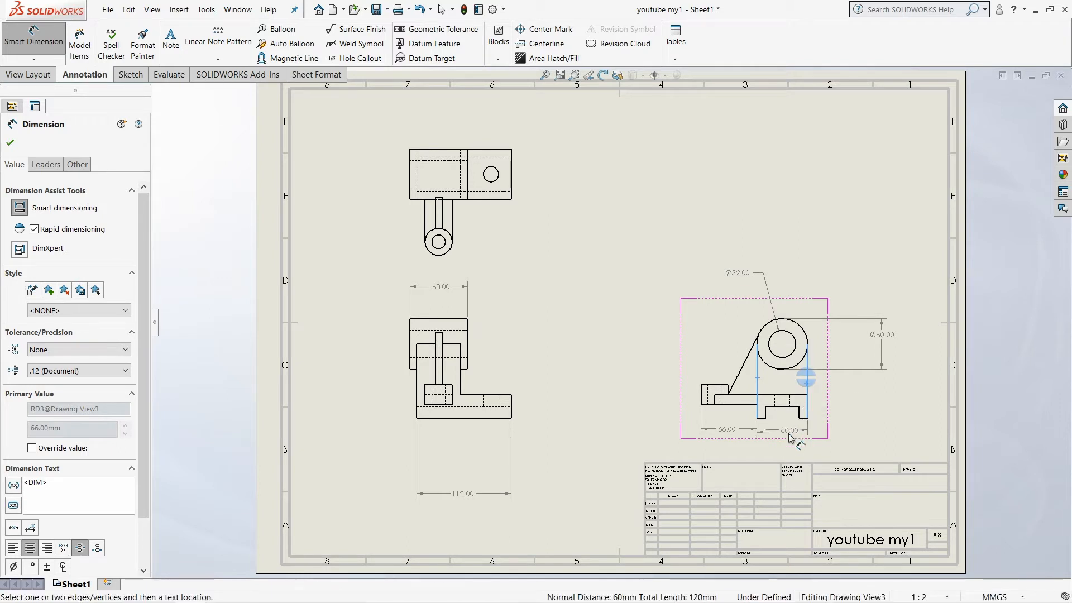
{"action": "left_click", "coordinate": [784, 446]}
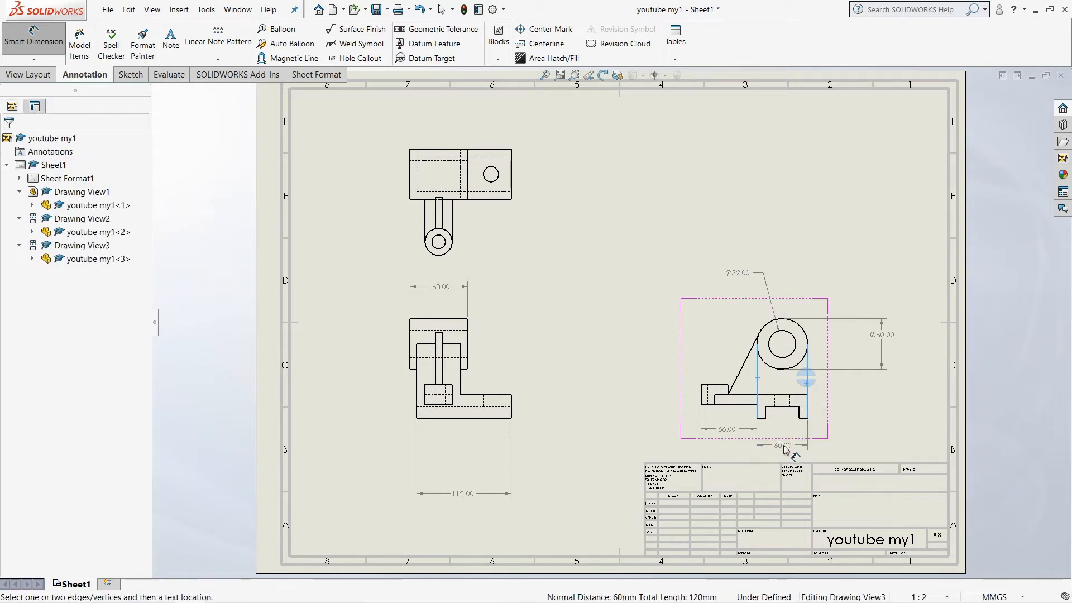
Dimension the width of the base's right foot and the width of the slot between the feet in the side view
{"action": "left_click", "coordinate": [799, 422]}
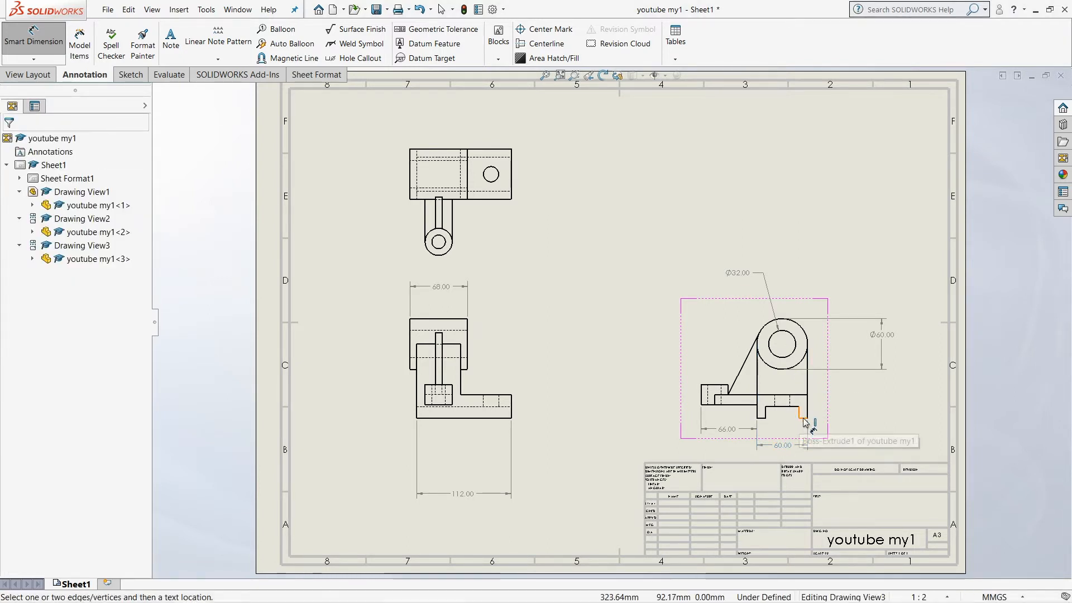
{"action": "left_click", "coordinate": [803, 418]}
{"action": "left_click", "coordinate": [783, 433]}
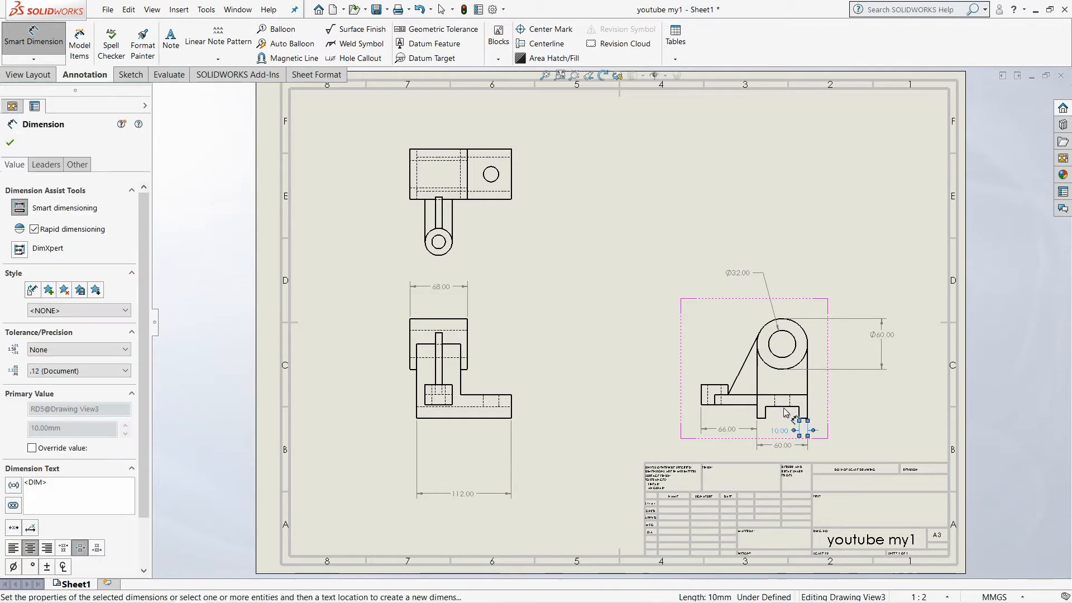
{"action": "left_click", "coordinate": [785, 413]}
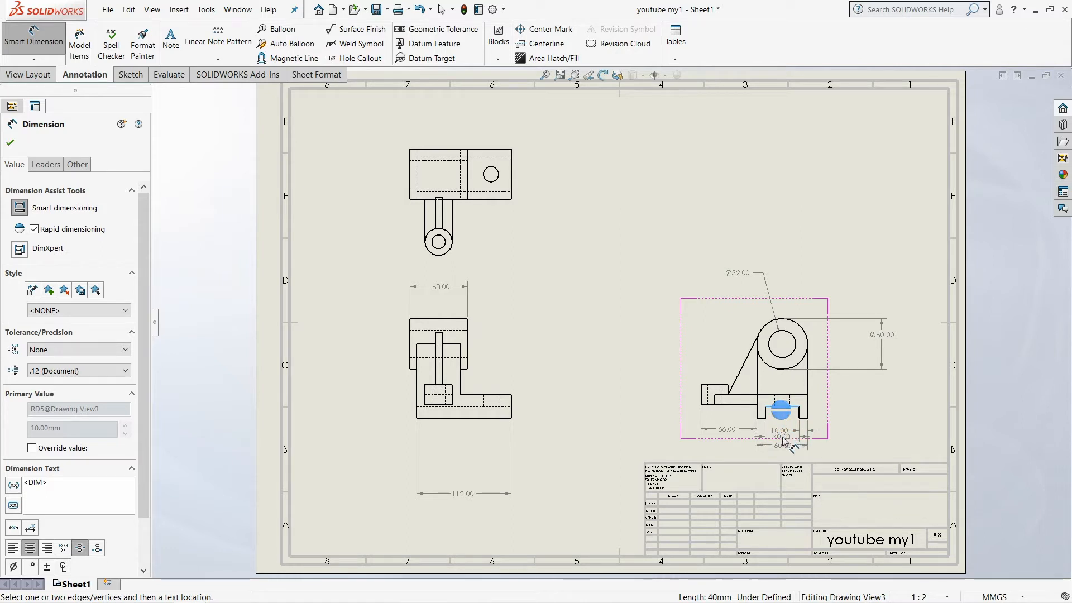
{"action": "left_click", "coordinate": [785, 441]}
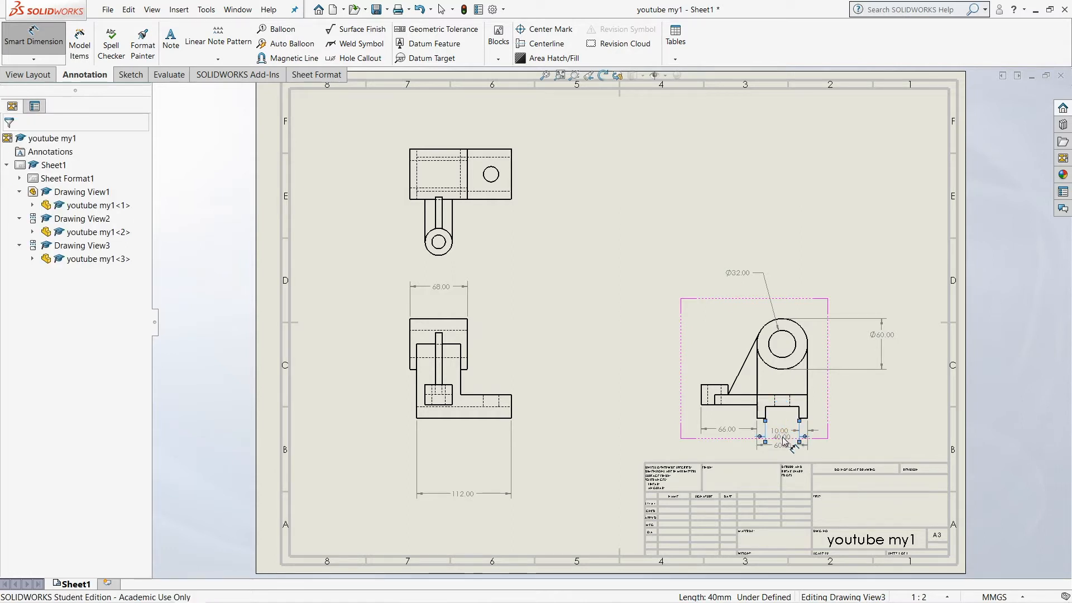
Dimension the height of the upright's right edge down to the base and the rib's sloping edge length in the side view
{"action": "left_click", "coordinate": [808, 405]}
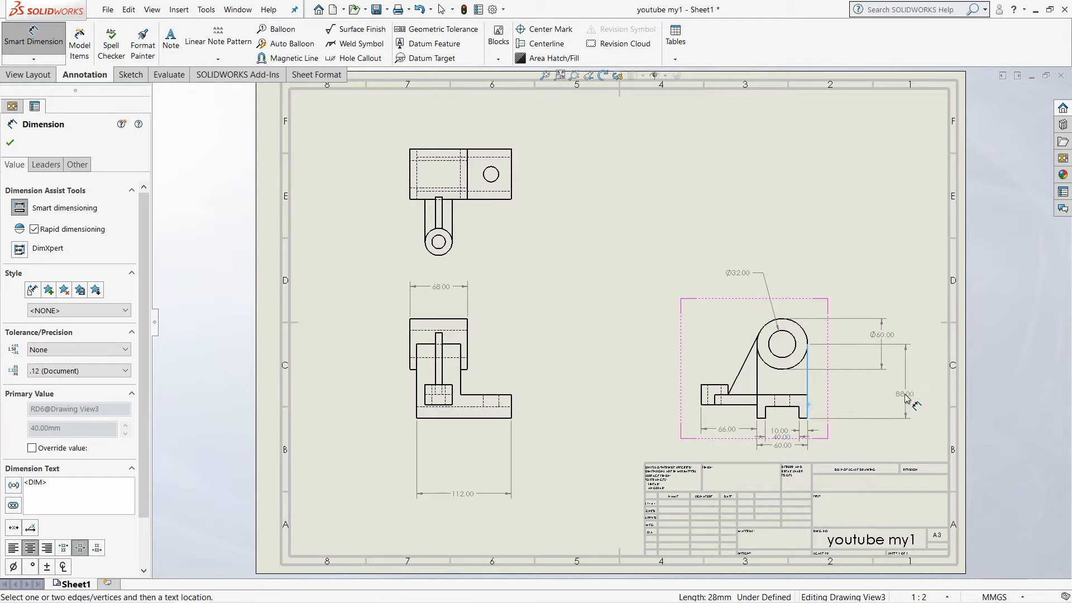
{"action": "left_click", "coordinate": [856, 403]}
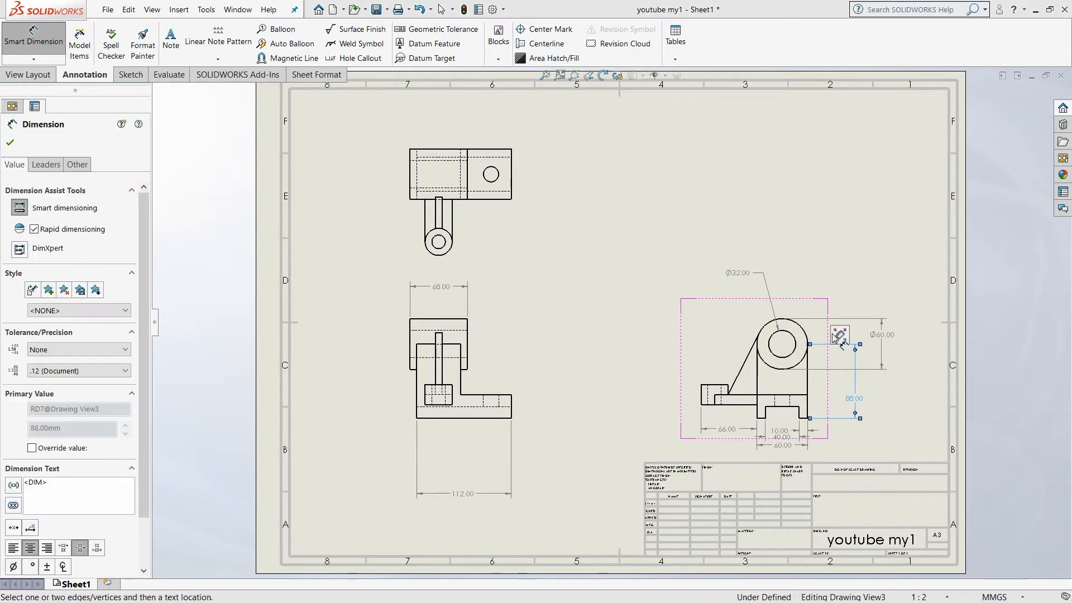
{"action": "left_click", "coordinate": [736, 381]}
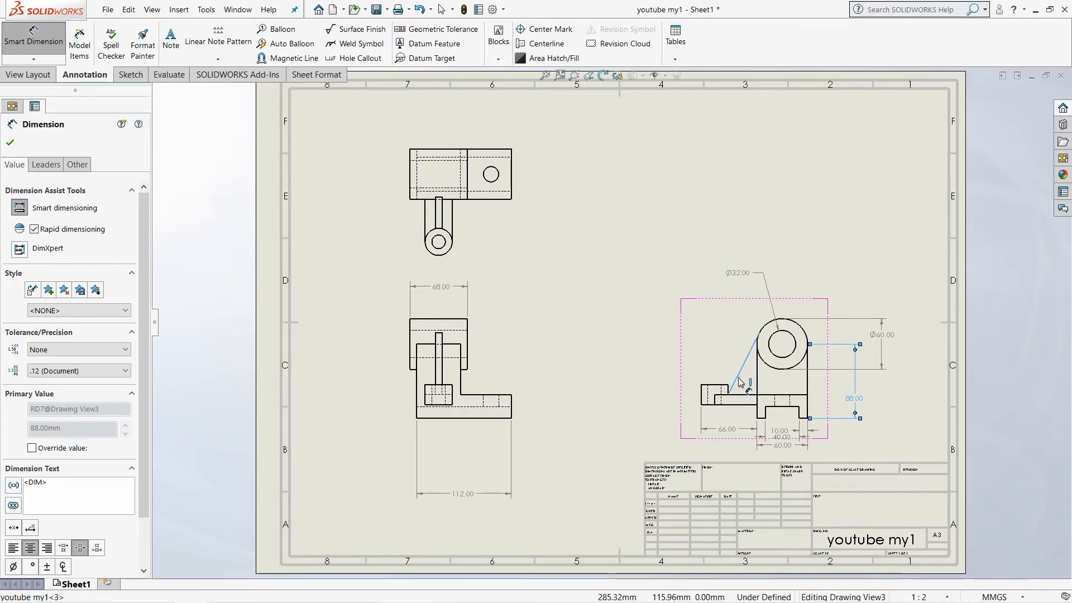
{"action": "left_click", "coordinate": [720, 334]}
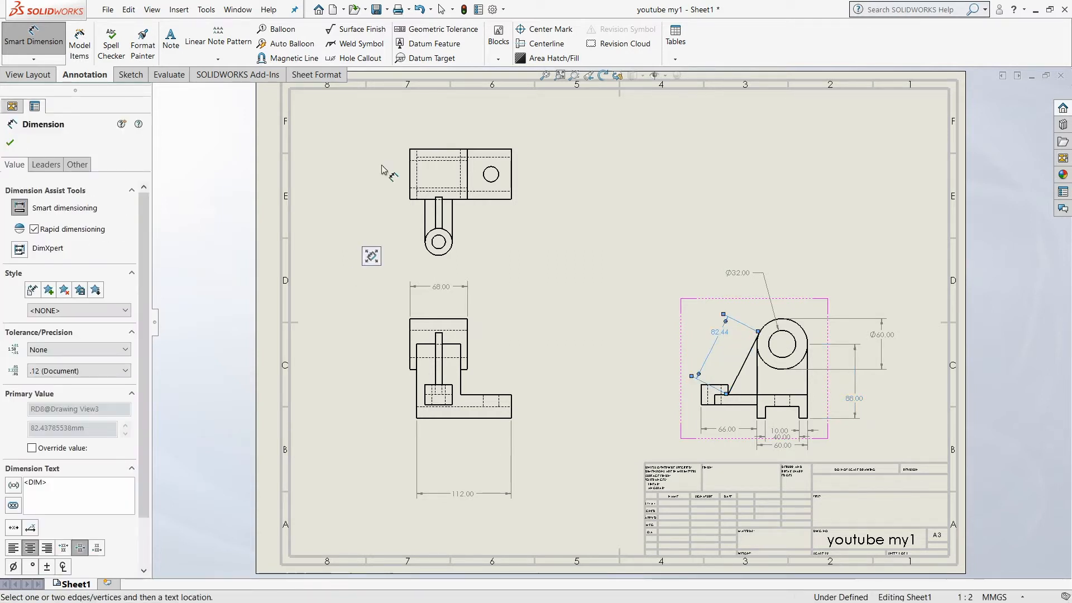
Dimension the rib's vertical height in the front view, placing the dimension to the right of the view
{"action": "left_click", "coordinate": [444, 380]}
{"action": "left_click", "coordinate": [462, 384]}
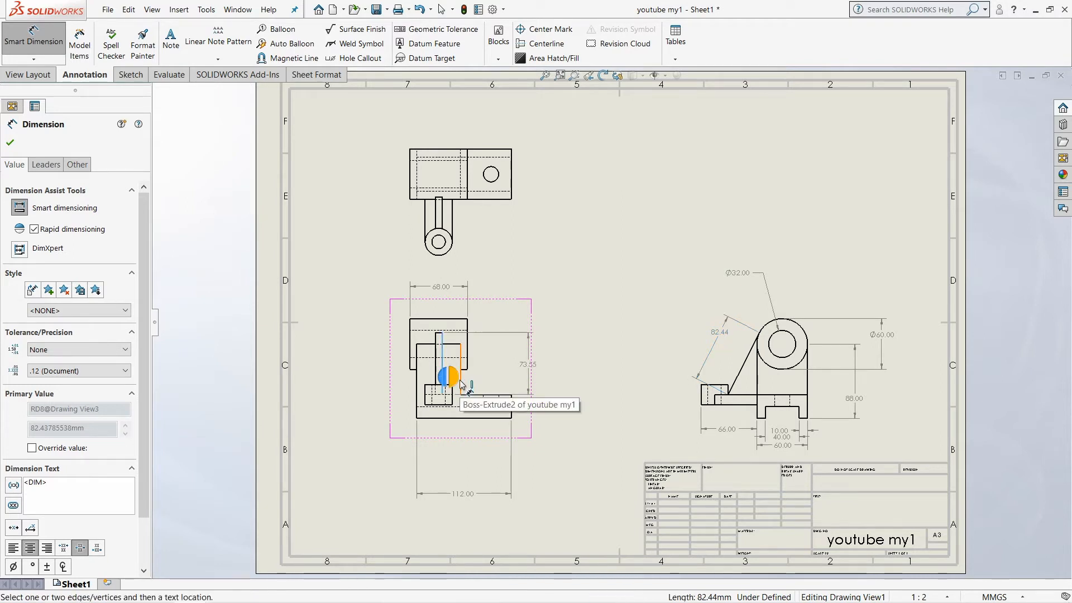
{"action": "left_click", "coordinate": [528, 364]}
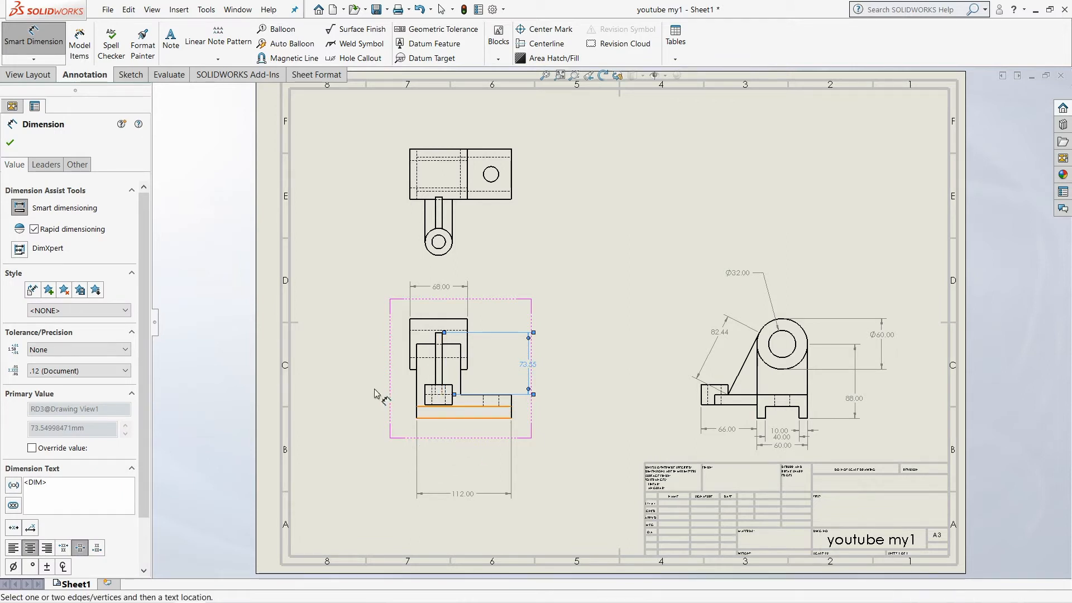
{"action": "left_click", "coordinate": [417, 419]}
{"action": "left_click", "coordinate": [425, 405]}
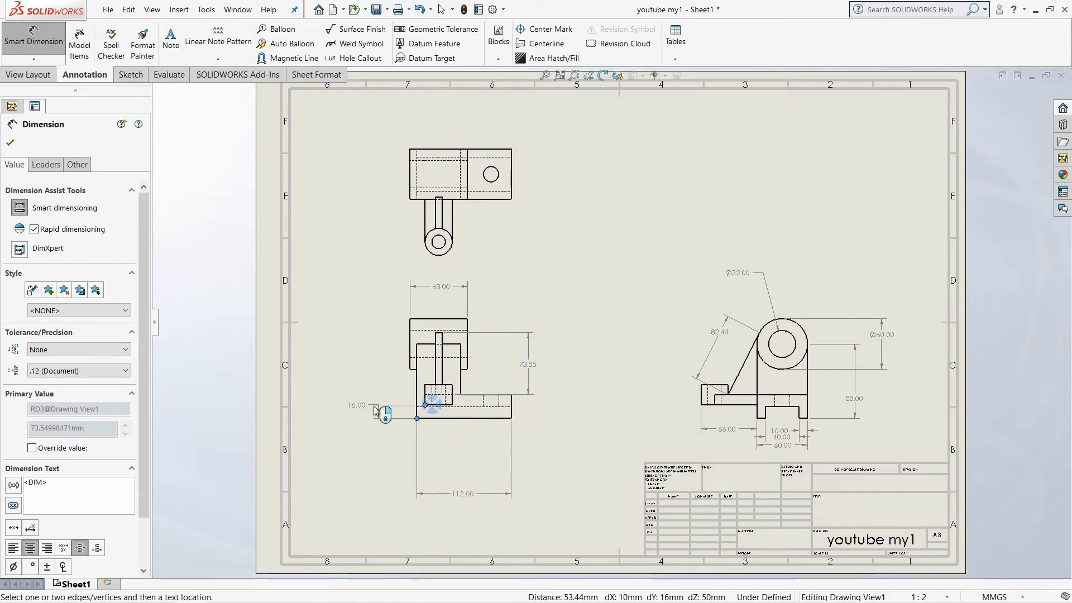
{"action": "left_click", "coordinate": [360, 413]}
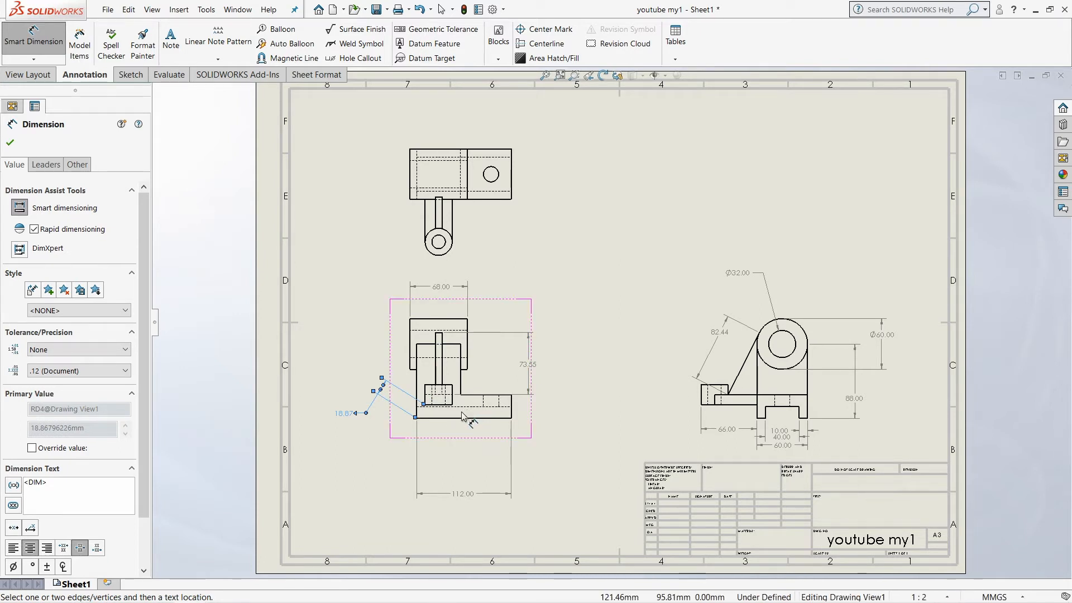
{"action": "key", "text": "Delete"}
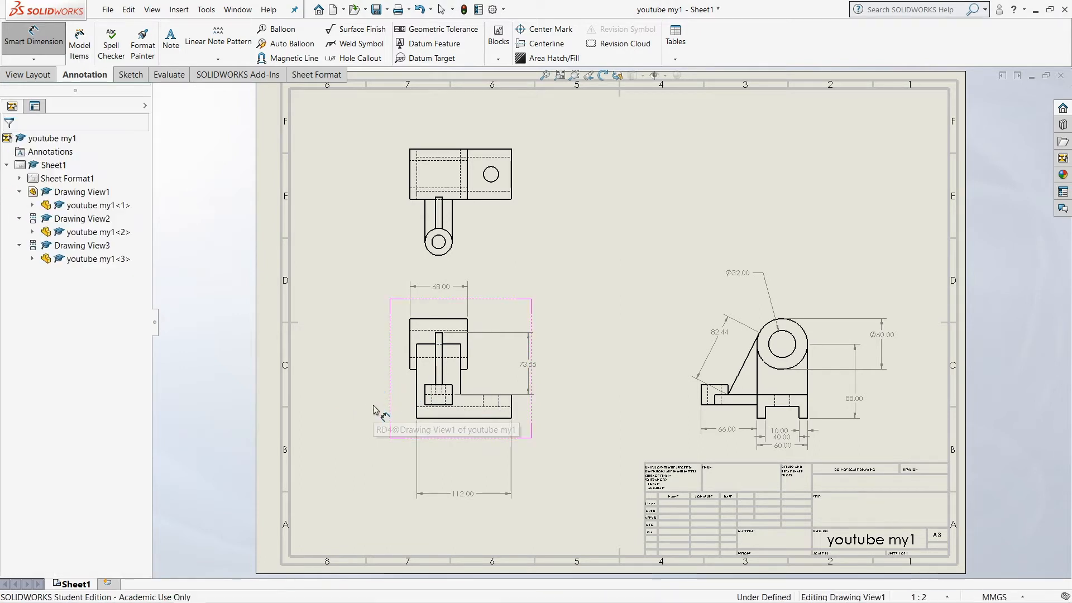
Dimension the gap between the base's bottom edge and the small boss's underside, and the small boss's height, beside the front view
{"action": "left_click", "coordinate": [429, 417]}
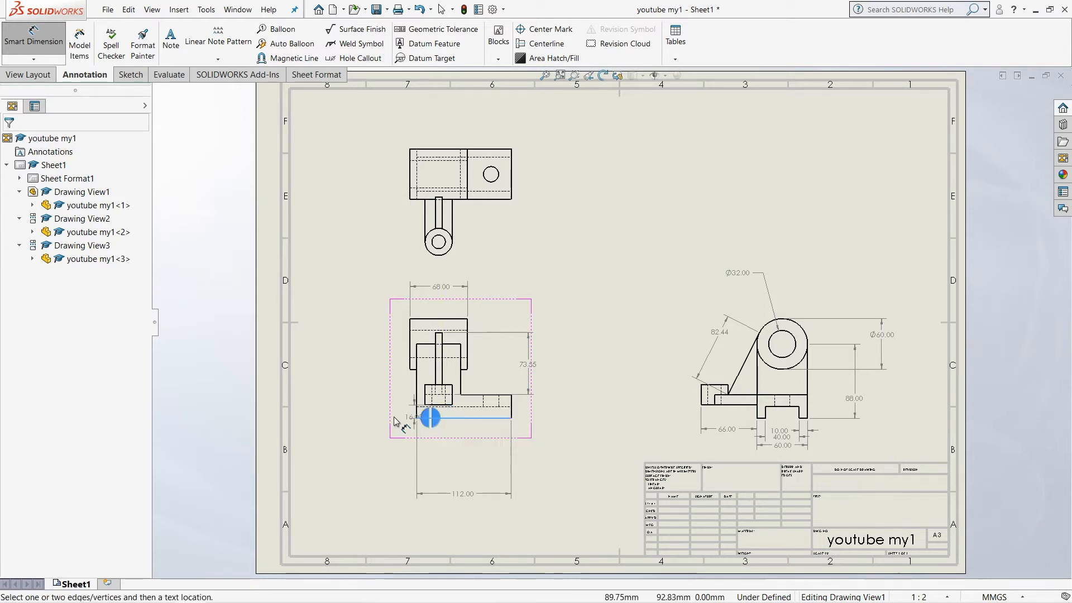
{"action": "left_click", "coordinate": [363, 413]}
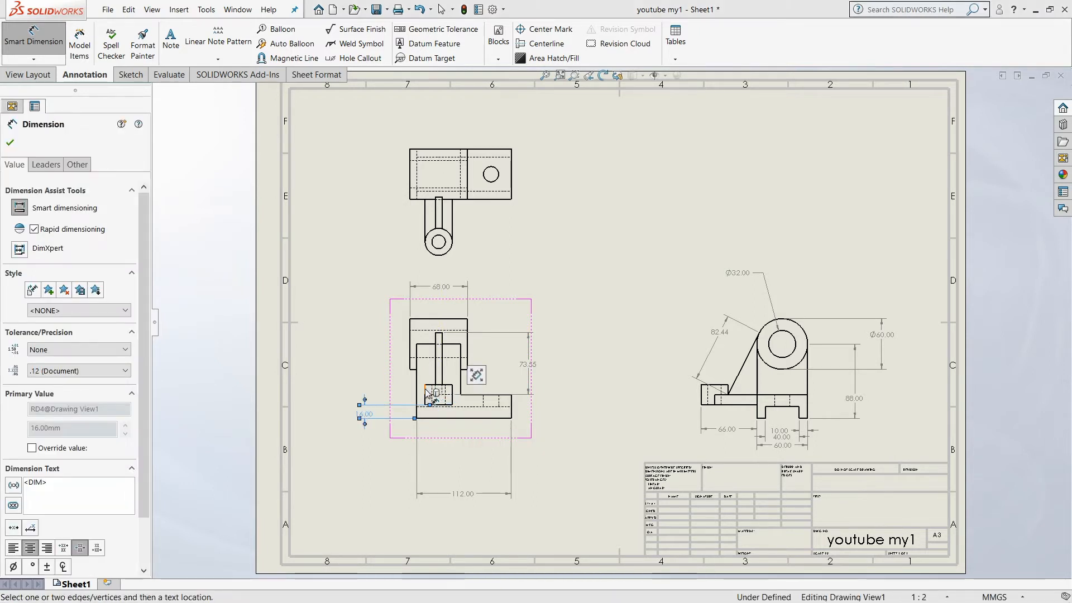
{"action": "left_click", "coordinate": [426, 398]}
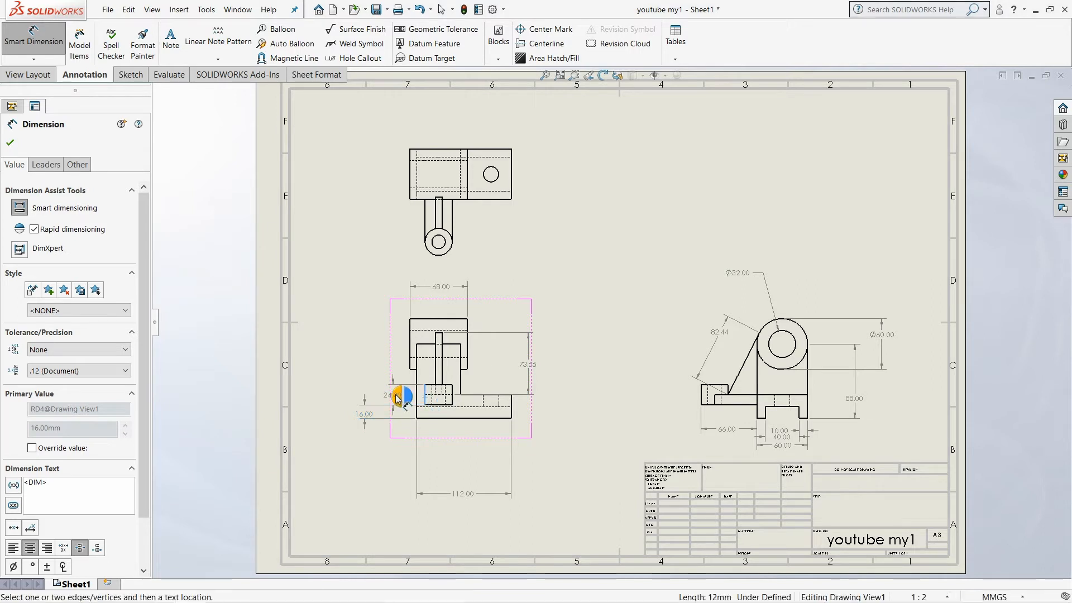
{"action": "left_click", "coordinate": [380, 396]}
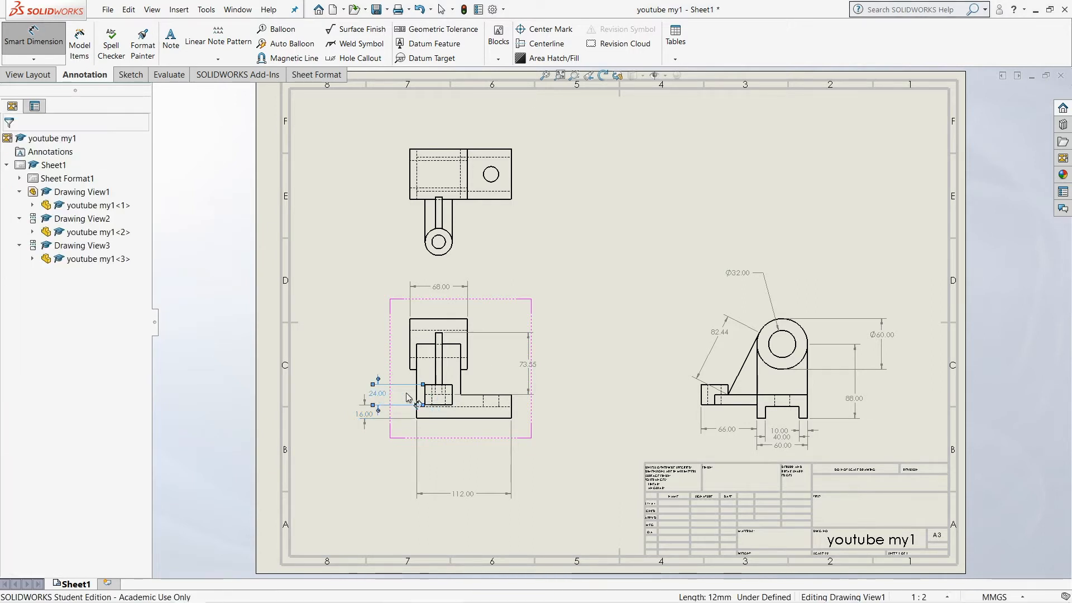
Dimension the small boss's diameter below the front view and the rib's thickness above it
{"action": "left_click", "coordinate": [435, 414]}
{"action": "left_click", "coordinate": [438, 454]}
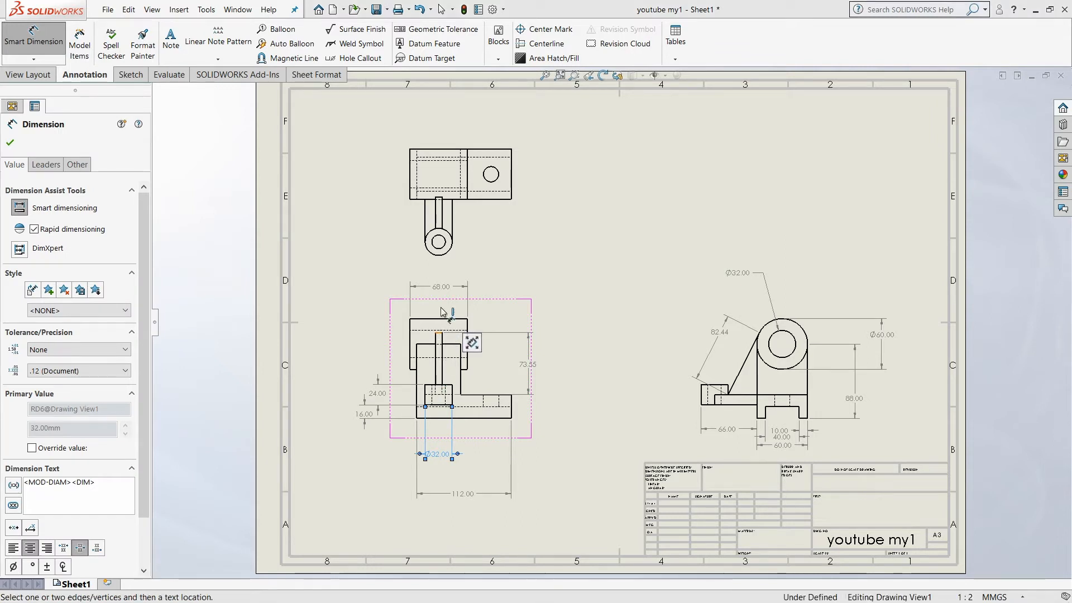
{"action": "left_click", "coordinate": [440, 335]}
{"action": "left_click", "coordinate": [424, 310]}
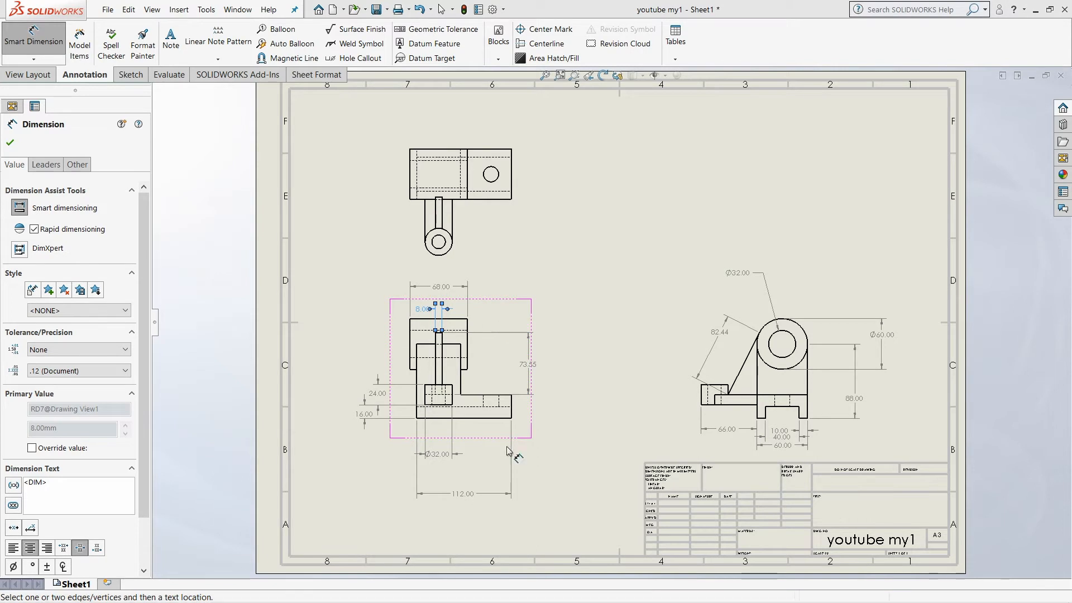
Dimension the base's thickness at its free end and the upright's height above the base in the front view
{"action": "left_click", "coordinate": [513, 416]}
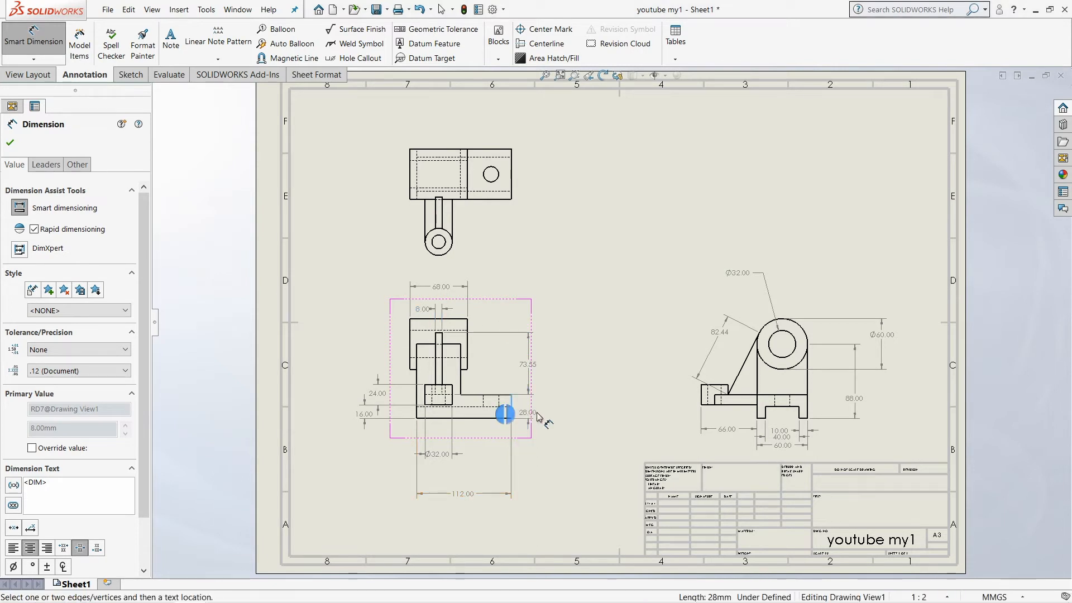
{"action": "left_click", "coordinate": [517, 413]}
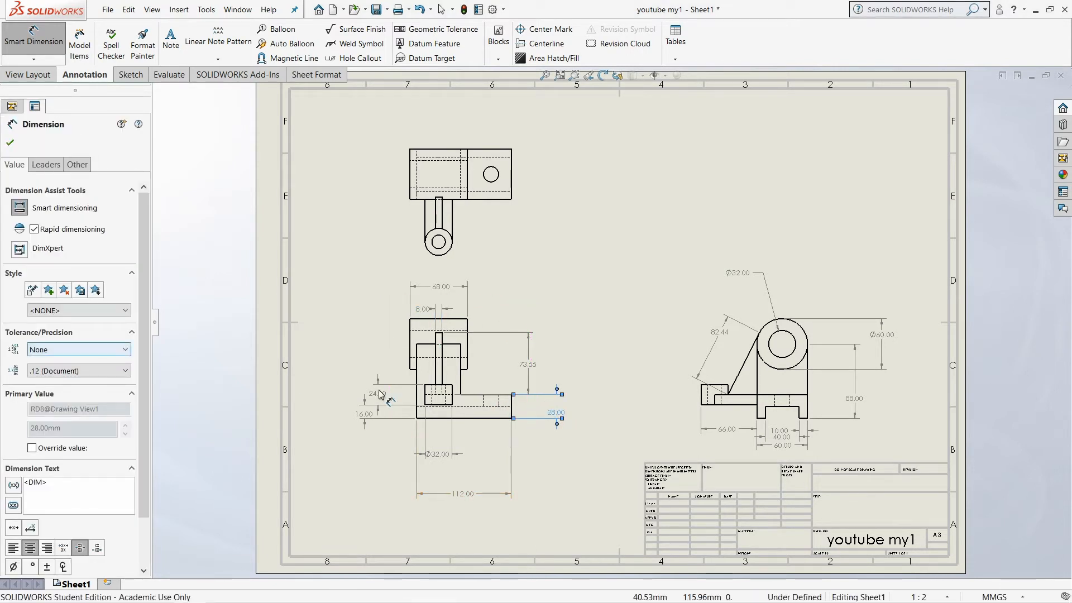
{"action": "left_click", "coordinate": [469, 381]}
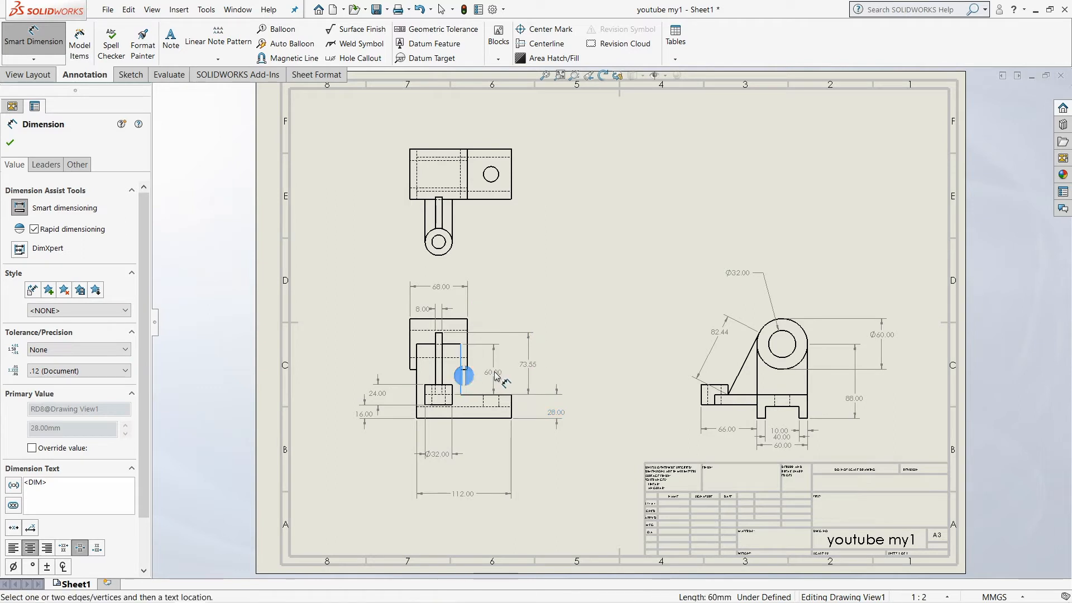
{"action": "left_click", "coordinate": [481, 381]}
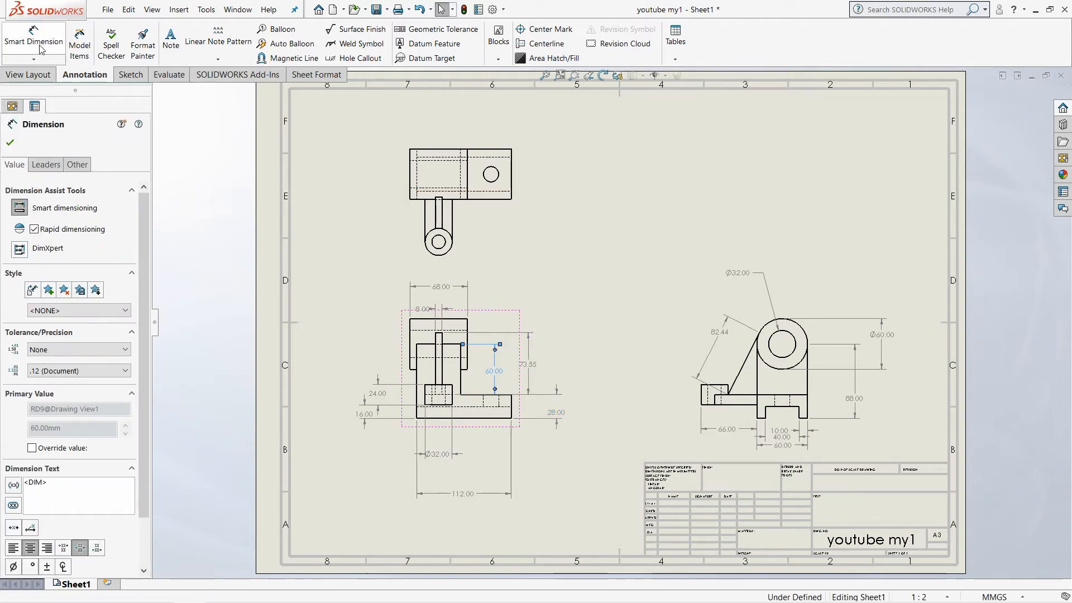
Use DimXpert baseline dimensioning with the top view's upper-right corner as datum, and dimension the base plate's hole
{"action": "left_click", "coordinate": [40, 33]}
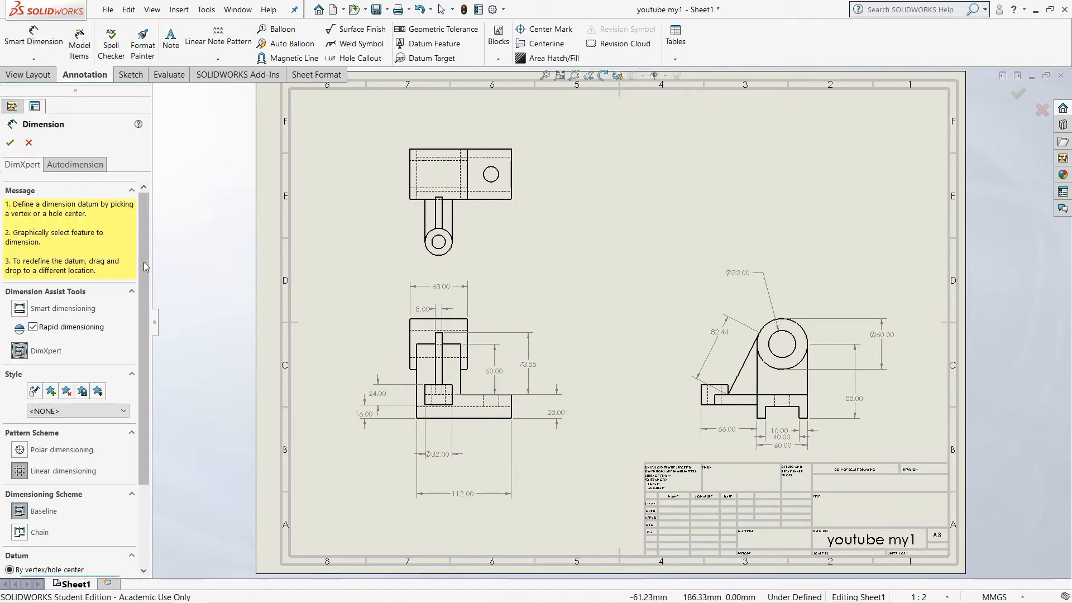
{"action": "scroll", "coordinate": [142, 263], "scroll_direction": "down", "scroll_amount": 3}
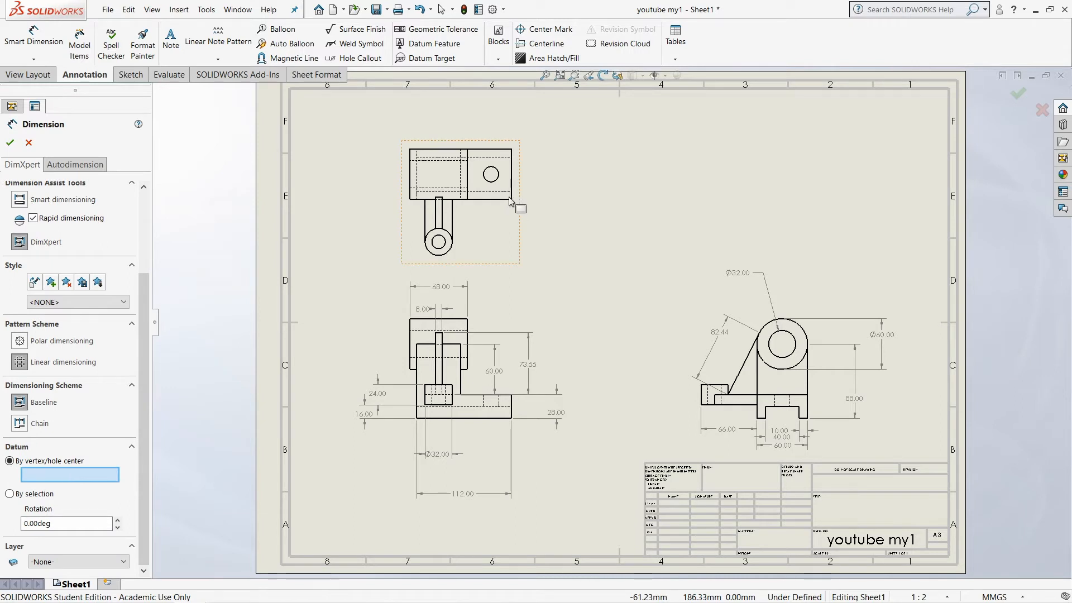
{"action": "left_click", "coordinate": [511, 149]}
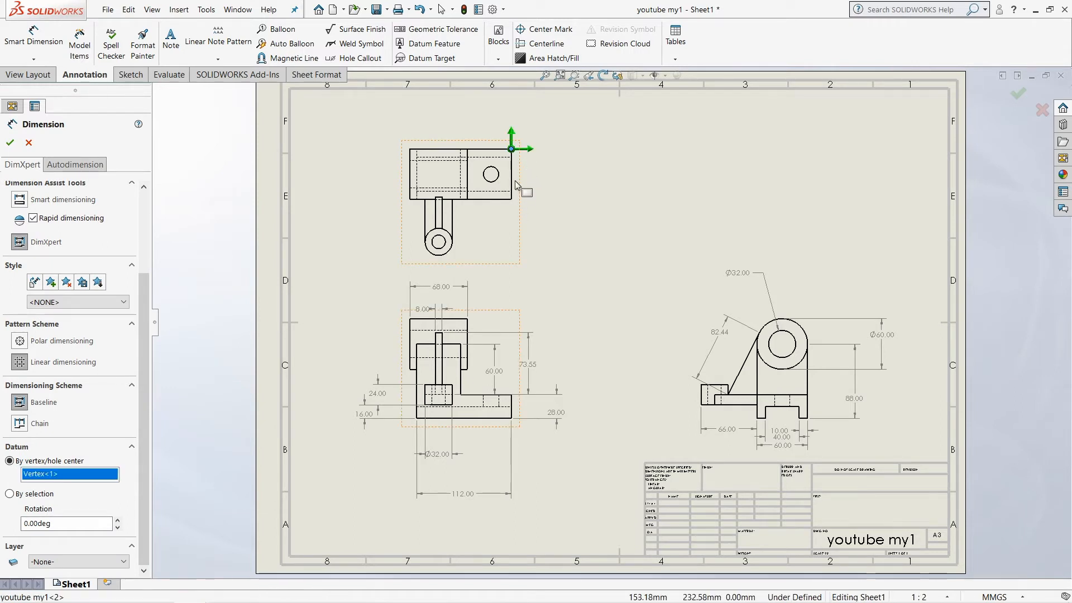
{"action": "left_click", "coordinate": [499, 176]}
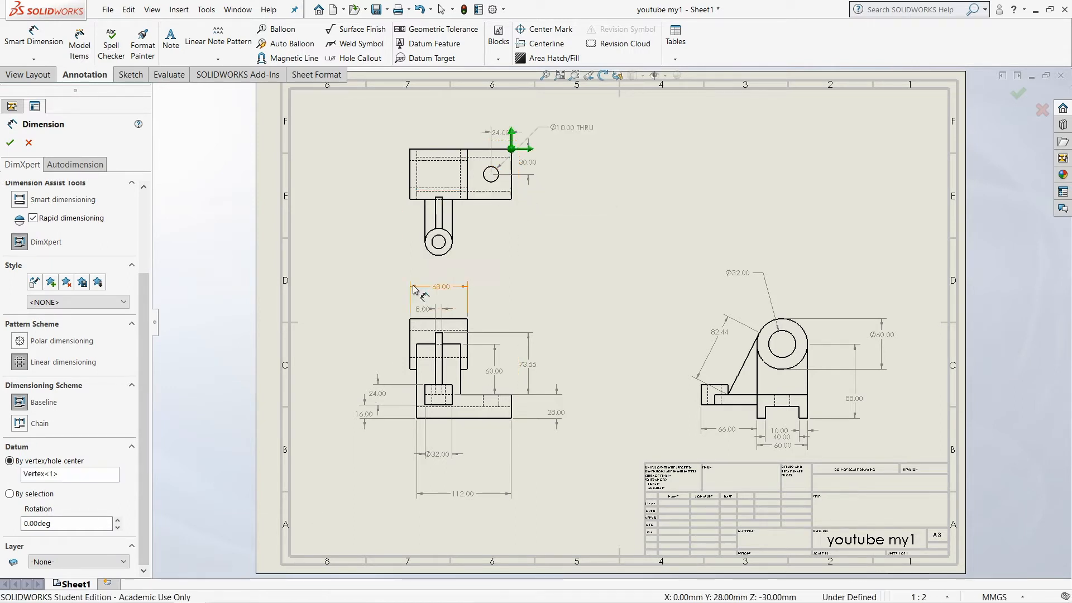
Dimension the small boss's outer circle, its through hole and the plate's left edge in the top view with DimXpert
{"action": "left_click", "coordinate": [446, 248]}
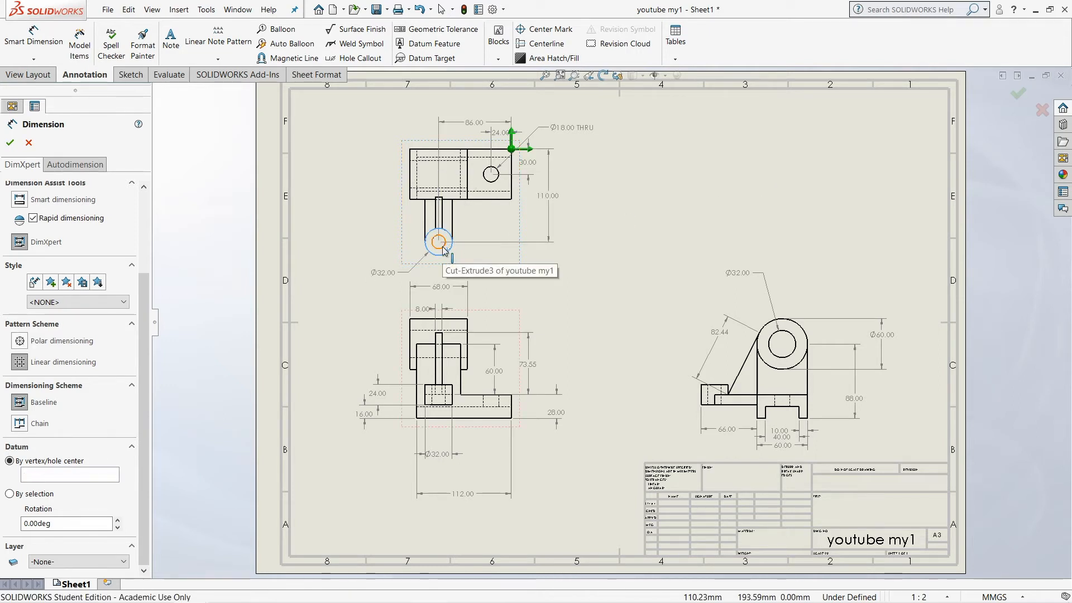
{"action": "left_click", "coordinate": [439, 242]}
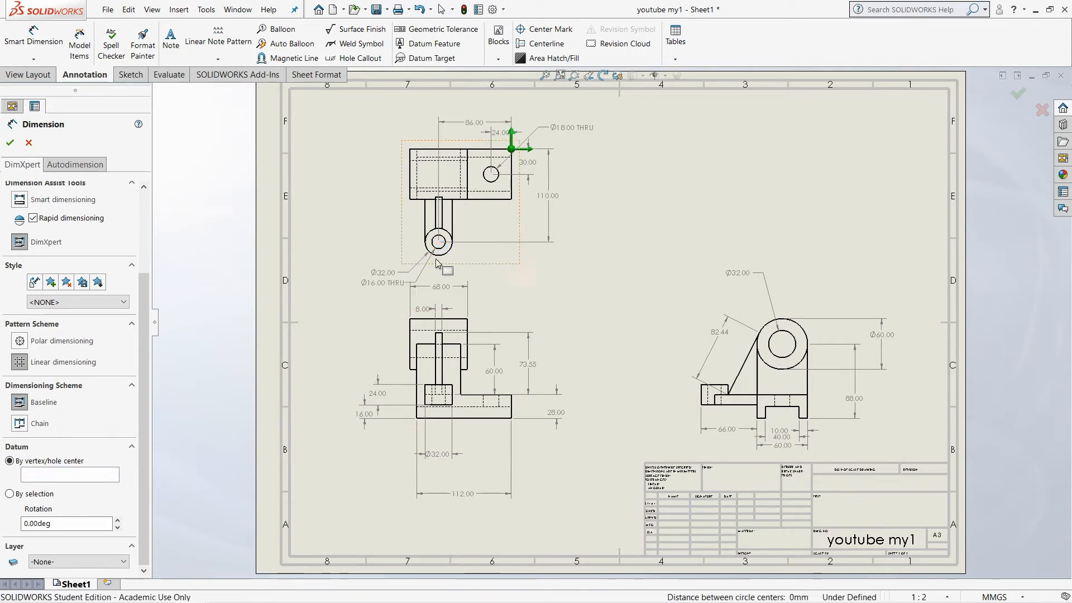
{"action": "left_click", "coordinate": [410, 171]}
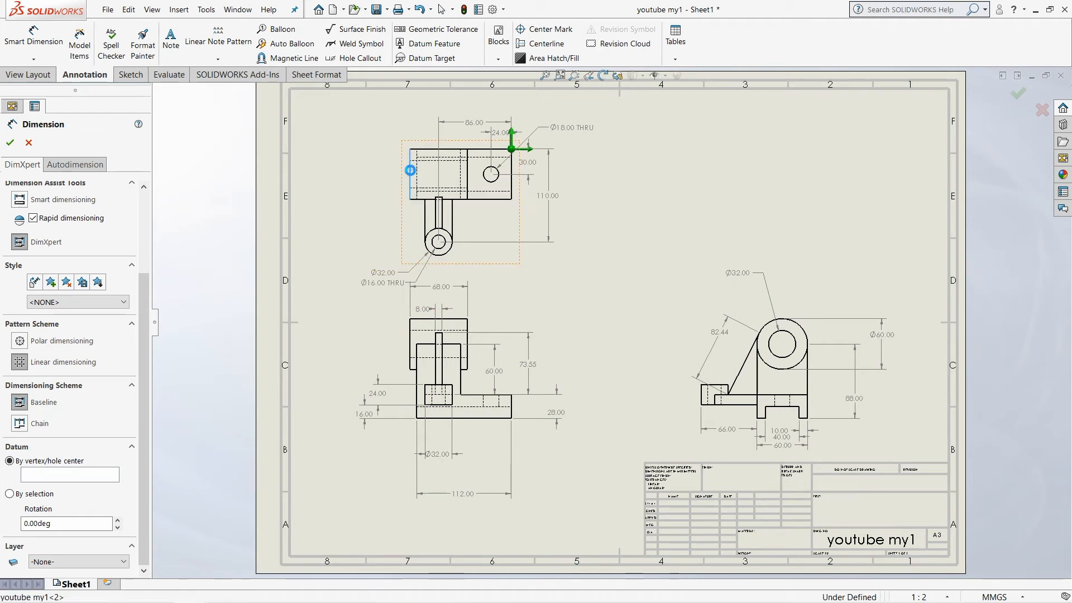
{"action": "left_click", "coordinate": [410, 167]}
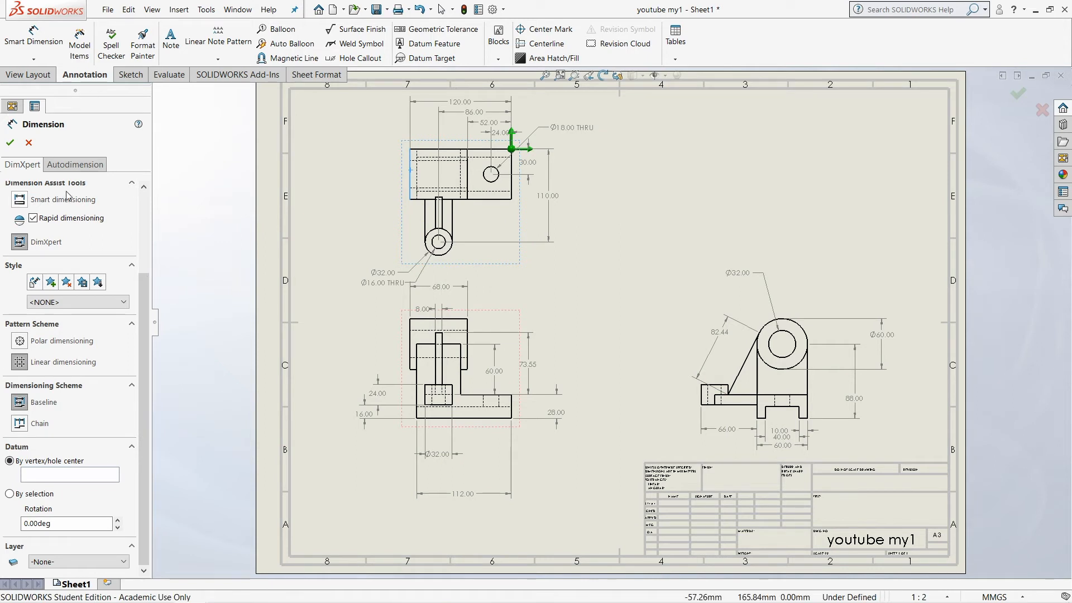
{"action": "left_click", "coordinate": [10, 144]}
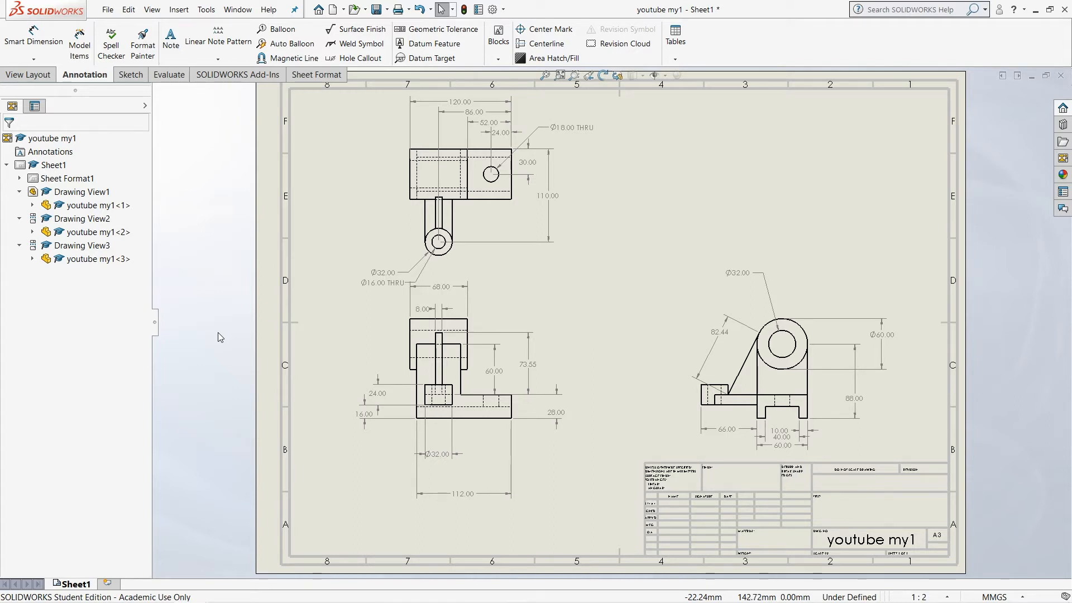
Create a section view with a vertical cutting line through the side view's bore, place it beside the front view and flip its direction
{"action": "left_click", "coordinate": [28, 74]}
{"action": "left_click", "coordinate": [153, 45]}
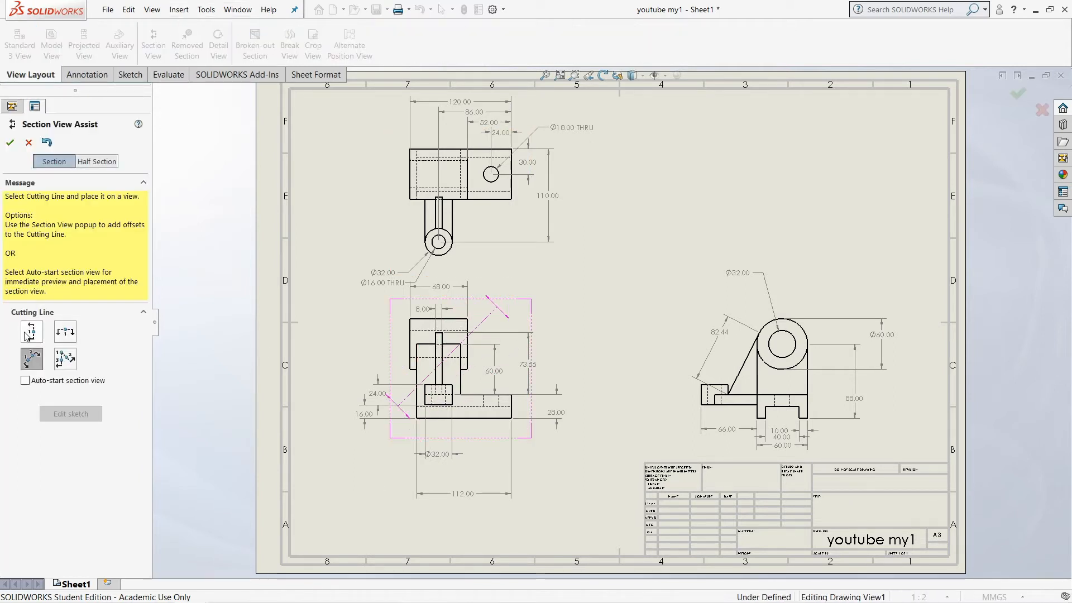
{"action": "left_click", "coordinate": [31, 332]}
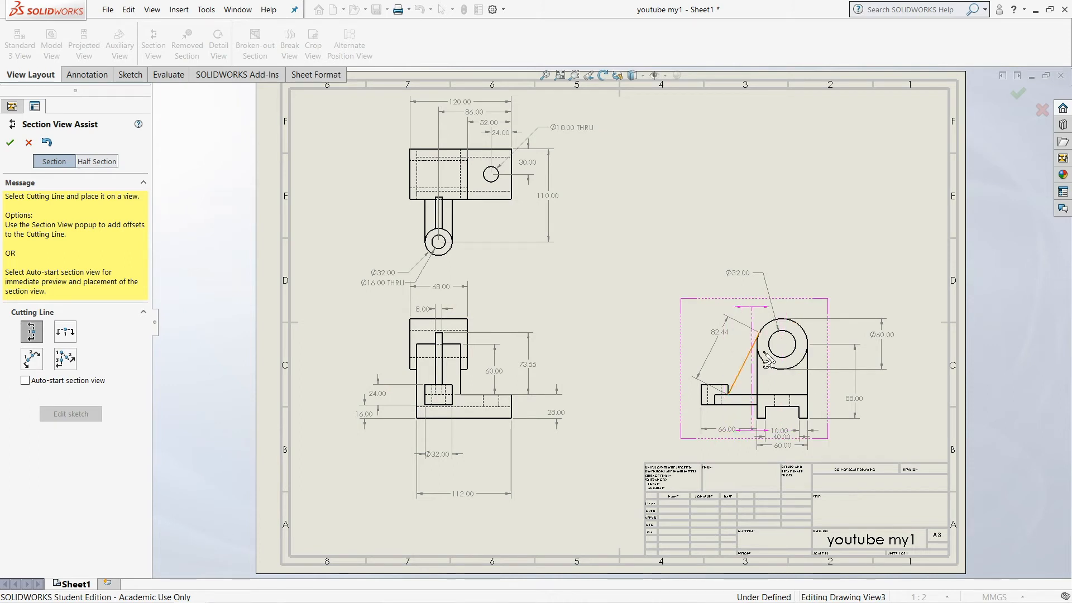
{"action": "left_click", "coordinate": [783, 350]}
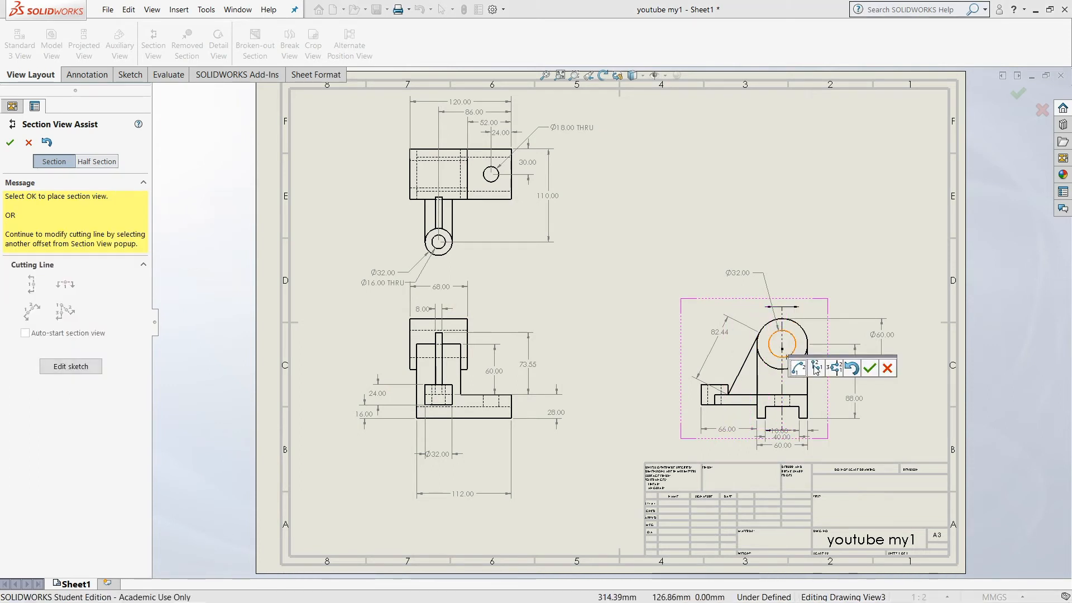
{"action": "left_click", "coordinate": [869, 368]}
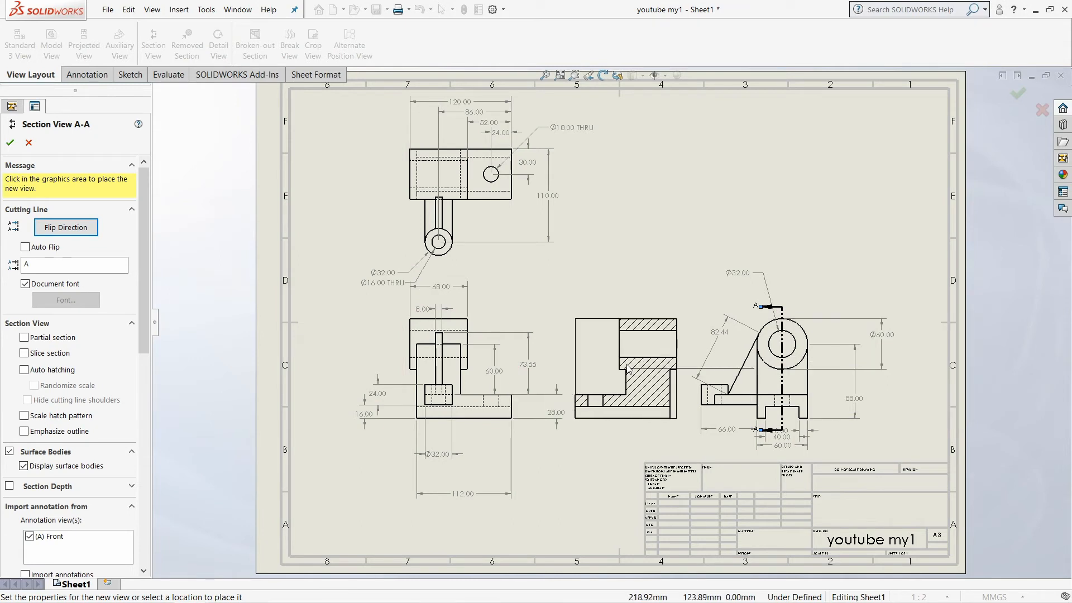
{"action": "left_click", "coordinate": [614, 351]}
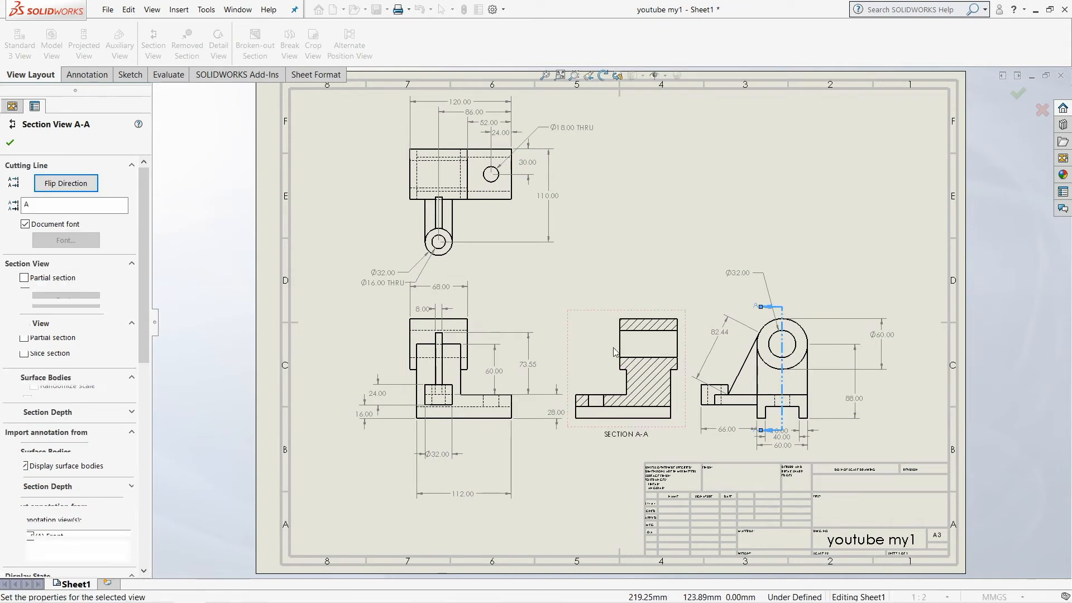
{"action": "left_click", "coordinate": [57, 189]}
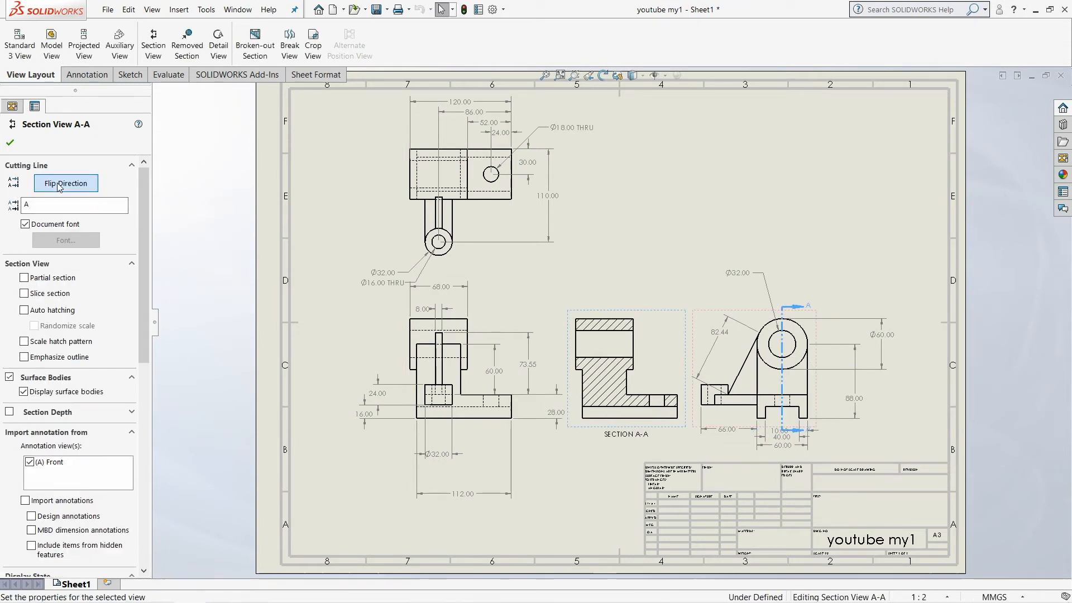
{"action": "left_click", "coordinate": [10, 142]}
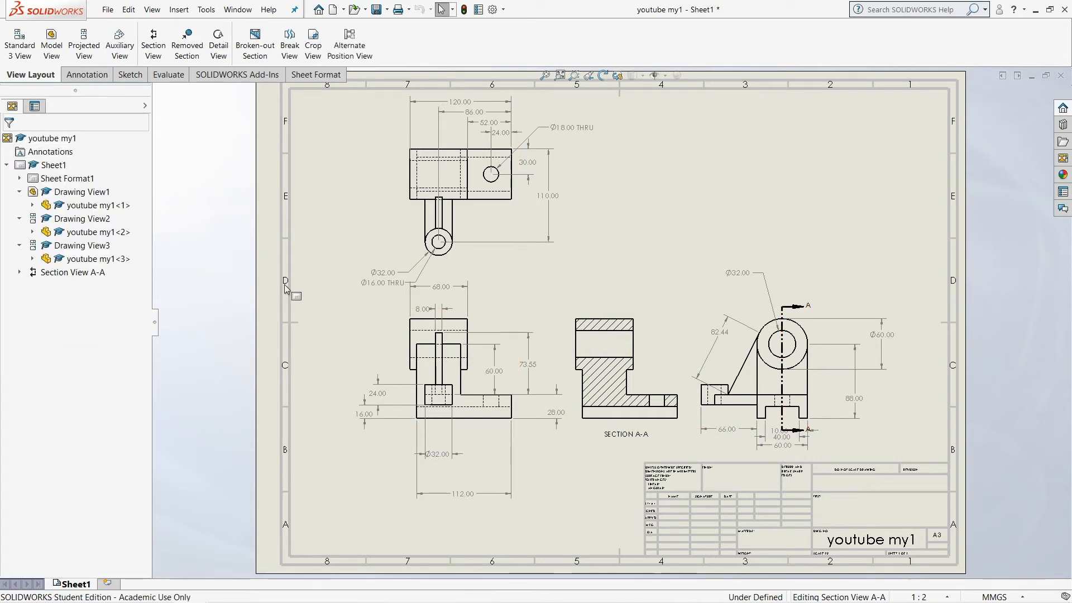
Crop the section view to a rectangle sketched around the horizontal bore, leaving out the base
{"action": "left_click", "coordinate": [131, 79]}
{"action": "left_click", "coordinate": [75, 43]}
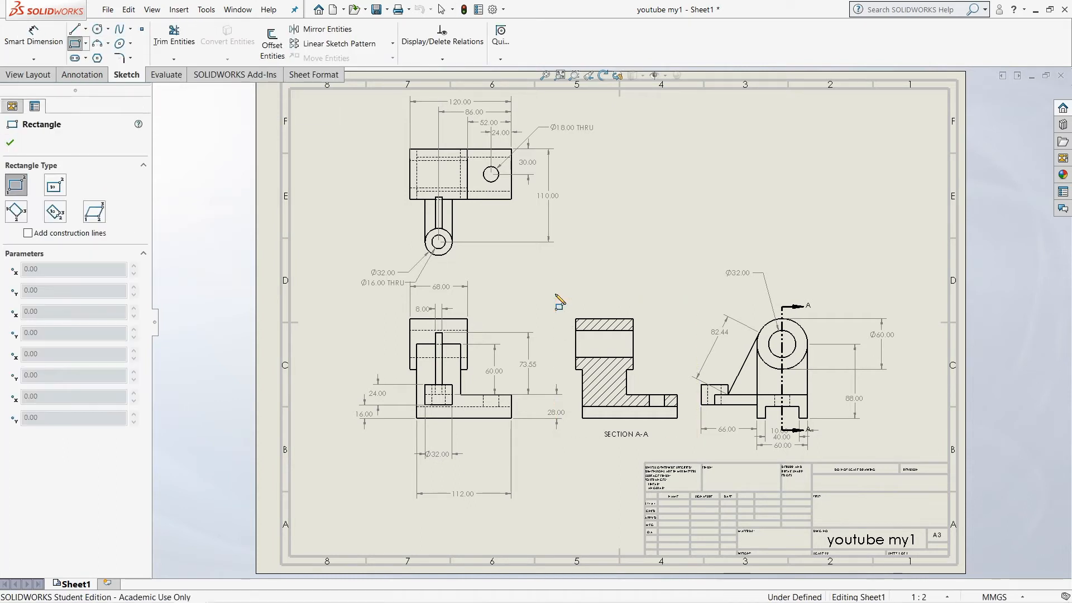
{"action": "left_click_drag", "start_coordinate": [563, 308], "coordinate": [646, 378]}
{"action": "left_click", "coordinate": [32, 80]}
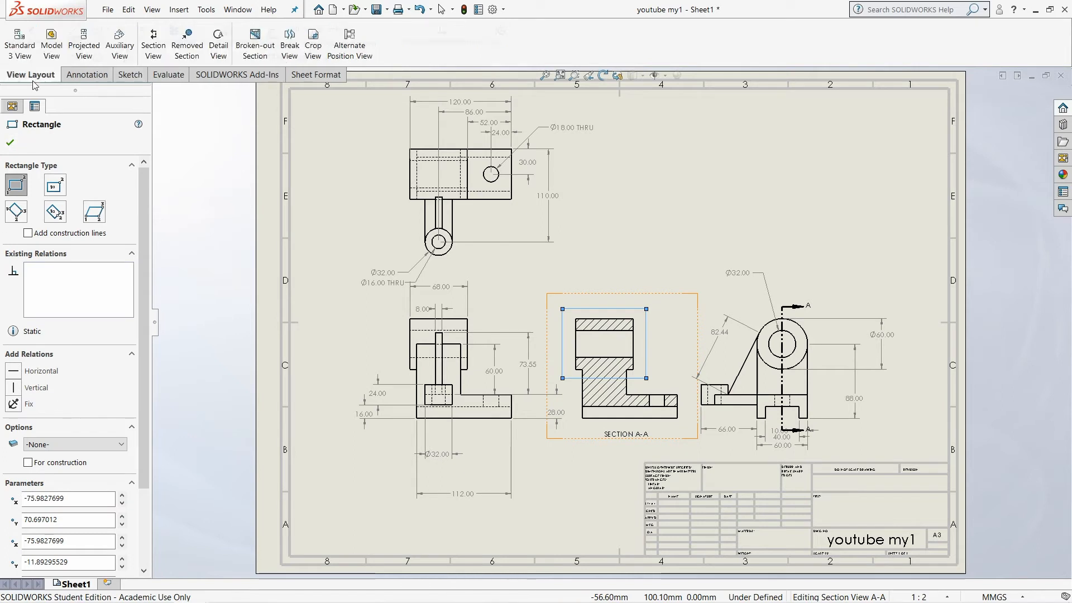
{"action": "left_click", "coordinate": [313, 45]}
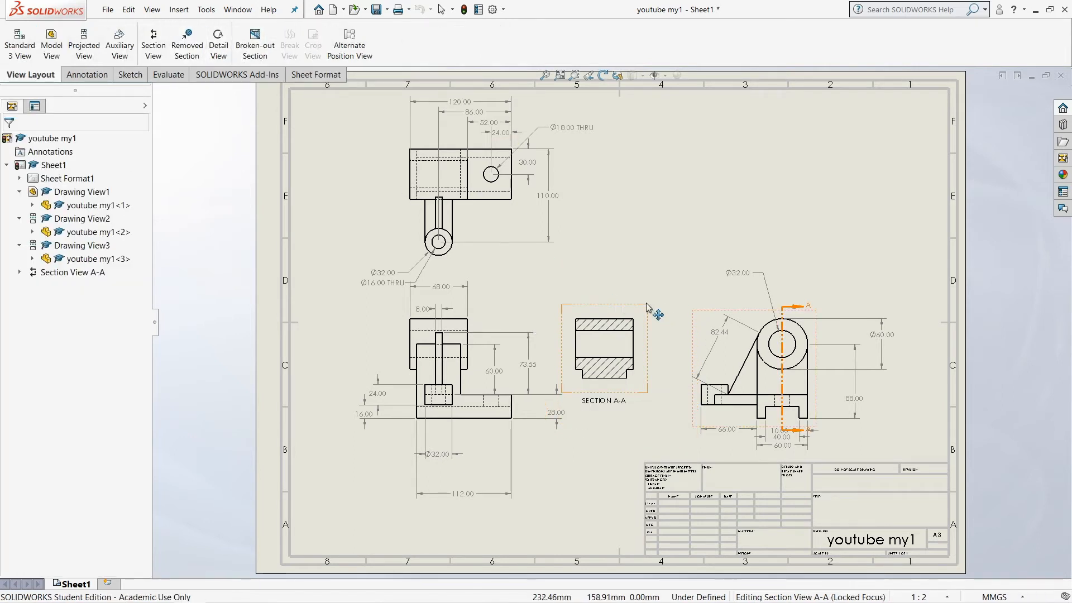
{"action": "double_click", "coordinate": [635, 226]}
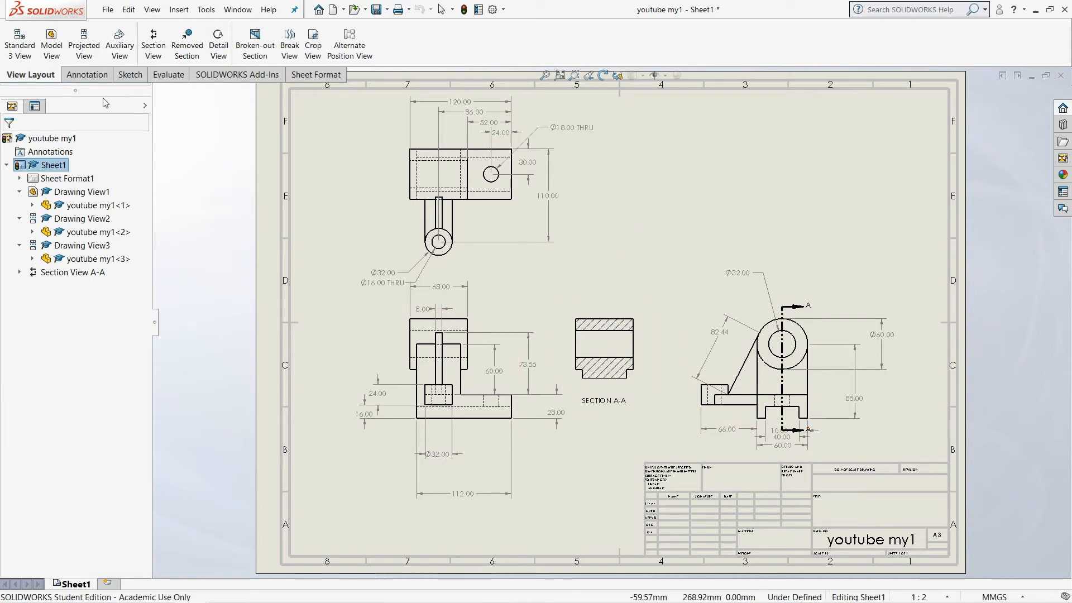
Create a circular detail view of the hole end of the base in the front view and place it above the section view
{"action": "left_click", "coordinate": [219, 44]}
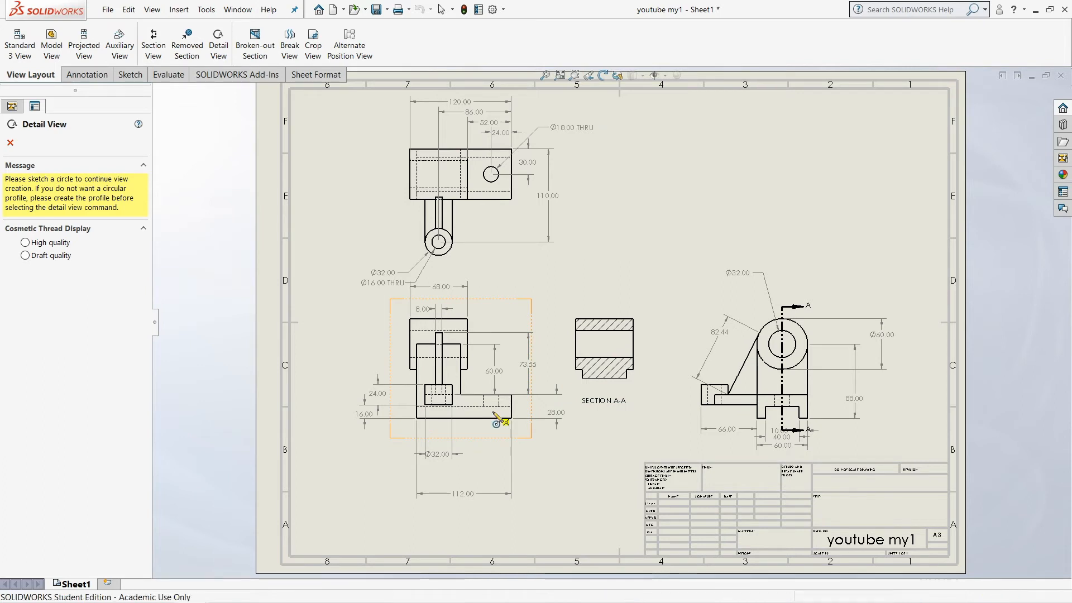
{"action": "left_click", "coordinate": [490, 408]}
{"action": "left_click", "coordinate": [520, 407]}
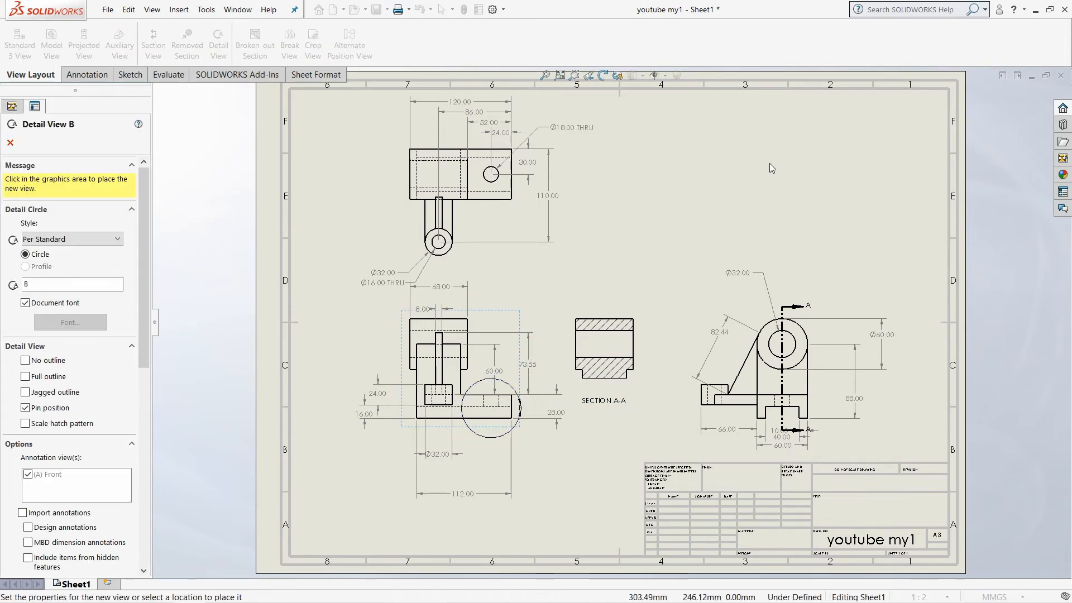
{"action": "left_click", "coordinate": [662, 212]}
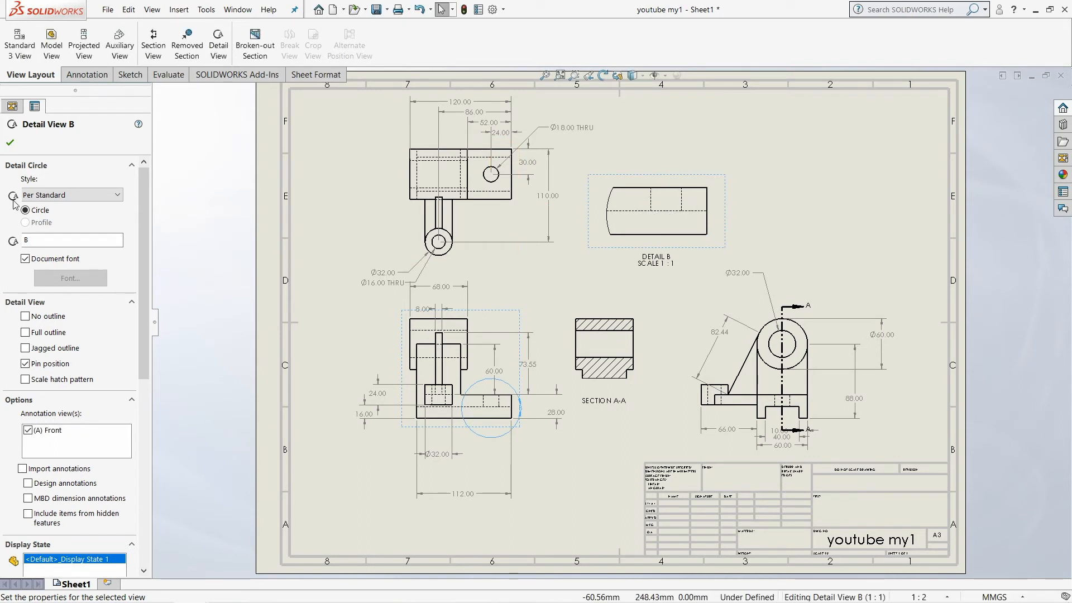
{"action": "left_click", "coordinate": [9, 146]}
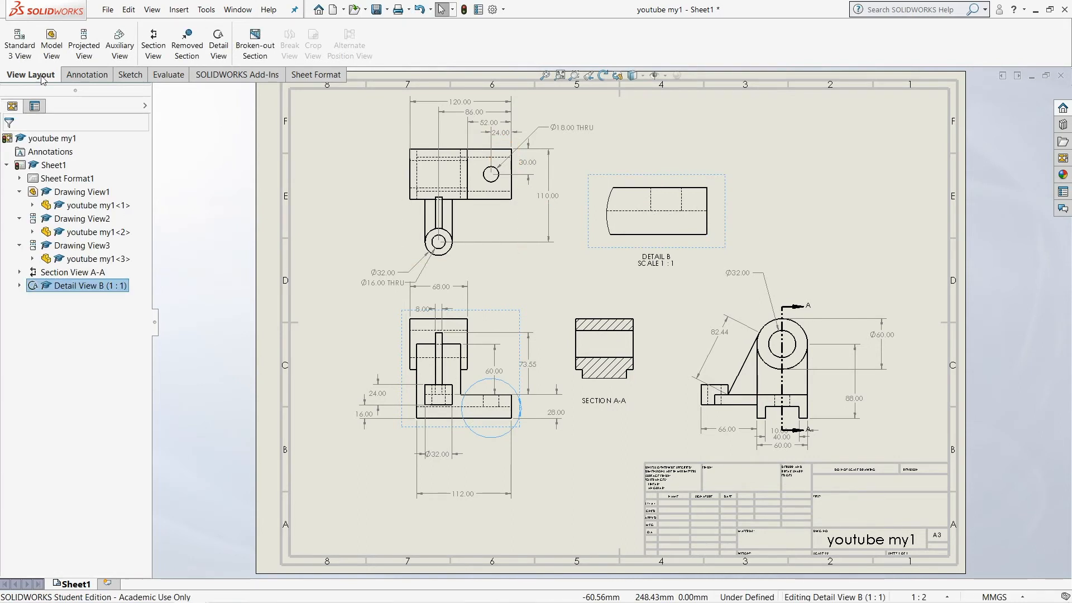
Dimension the hidden horizontal line's height in the detail view with DimXpert, using the lower-right corner as datum
{"action": "left_click", "coordinate": [87, 74]}
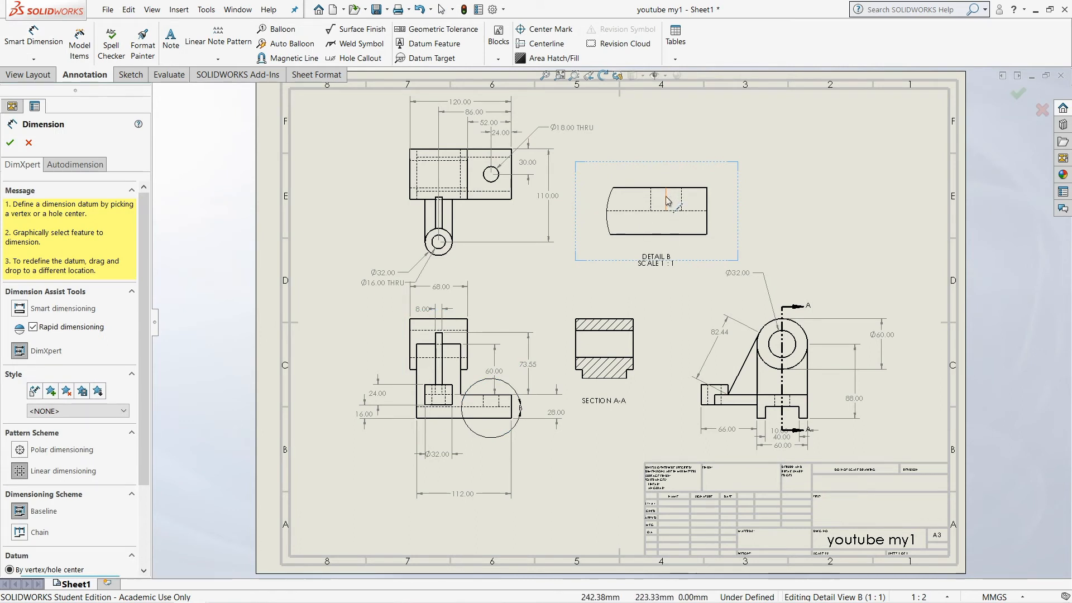
{"action": "left_click", "coordinate": [707, 228]}
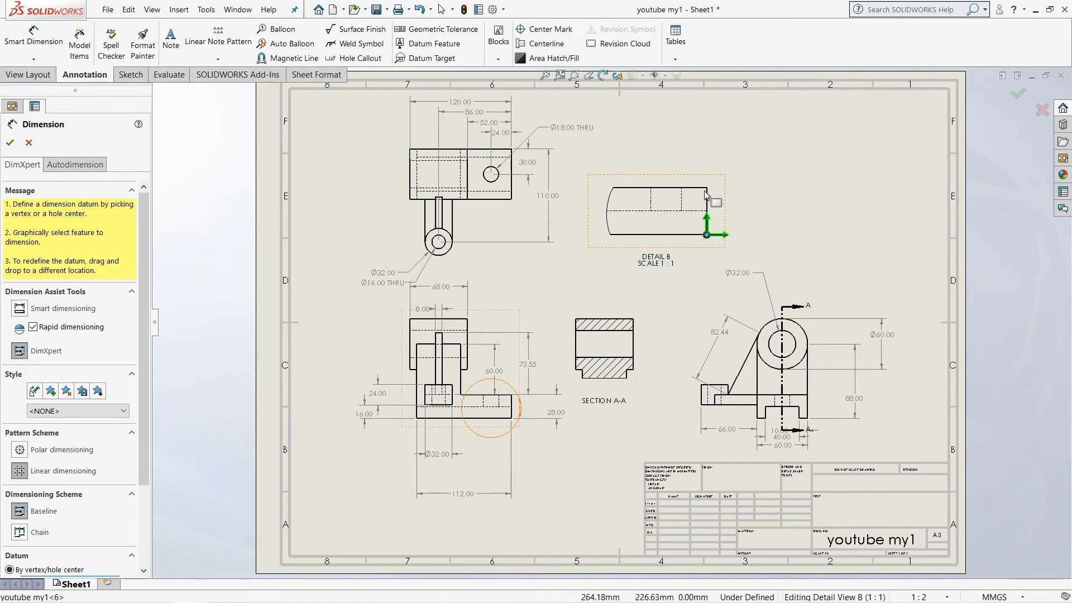
{"action": "left_click", "coordinate": [665, 216]}
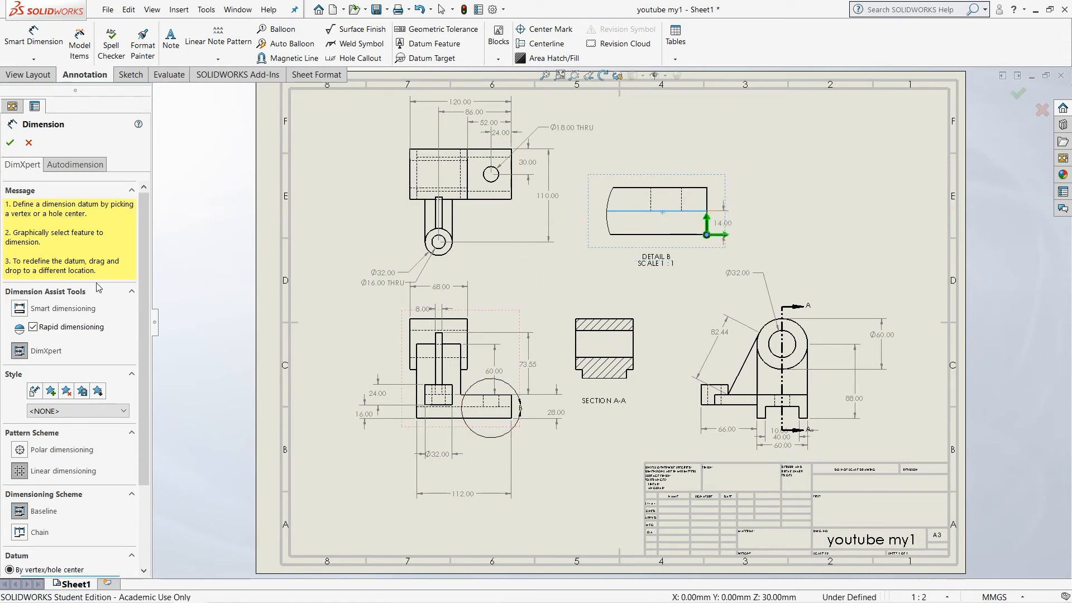
{"action": "left_click", "coordinate": [10, 144]}
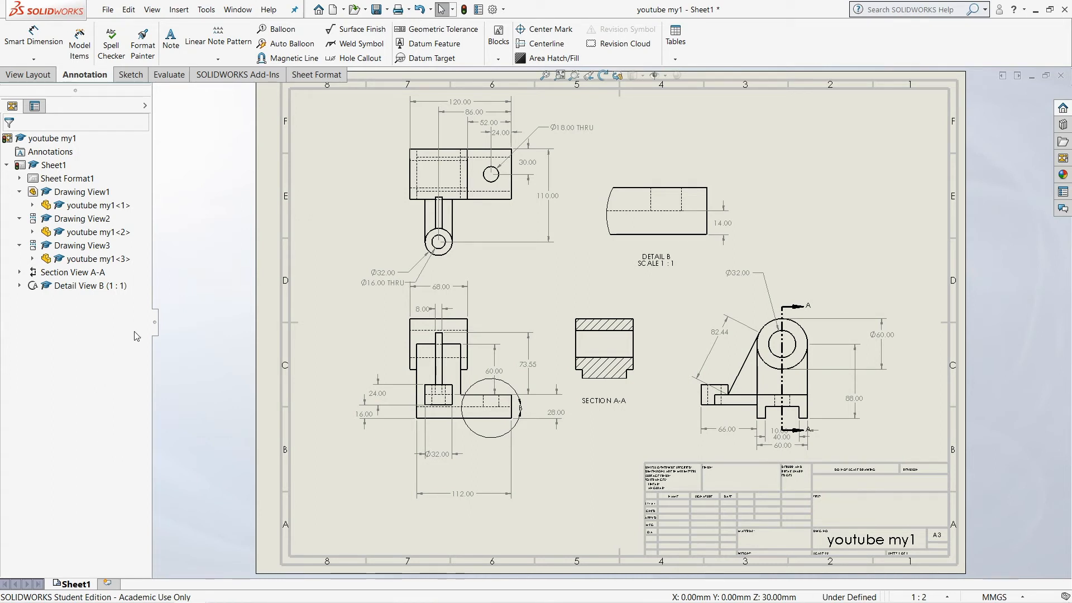
Create an auxiliary view from the side view's slanted rib edge, place it beside the top view, and delete it again
{"action": "left_click", "coordinate": [27, 74]}
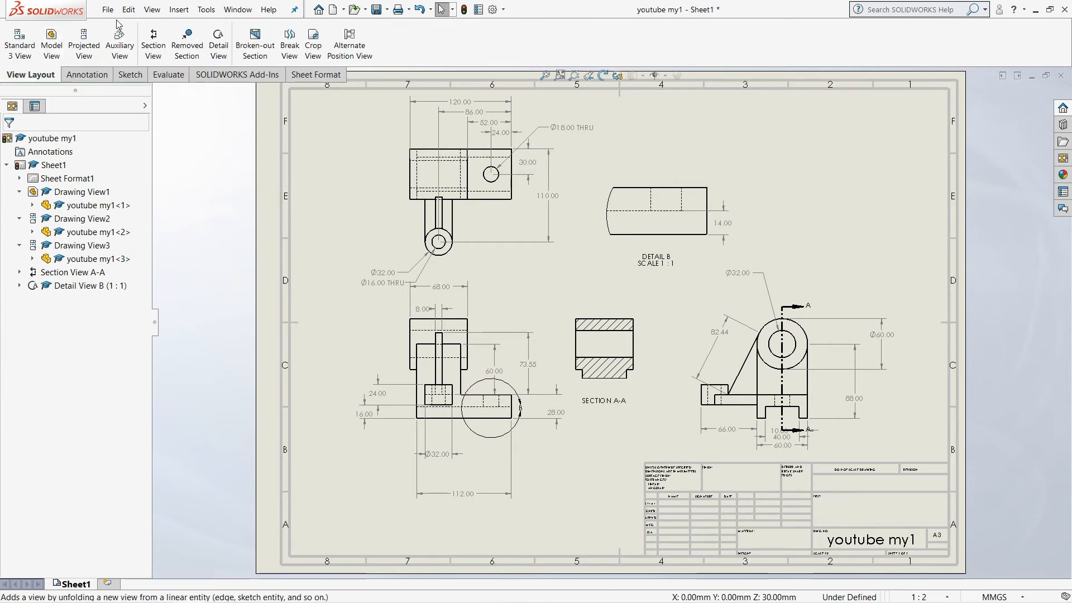
{"action": "left_click", "coordinate": [119, 43]}
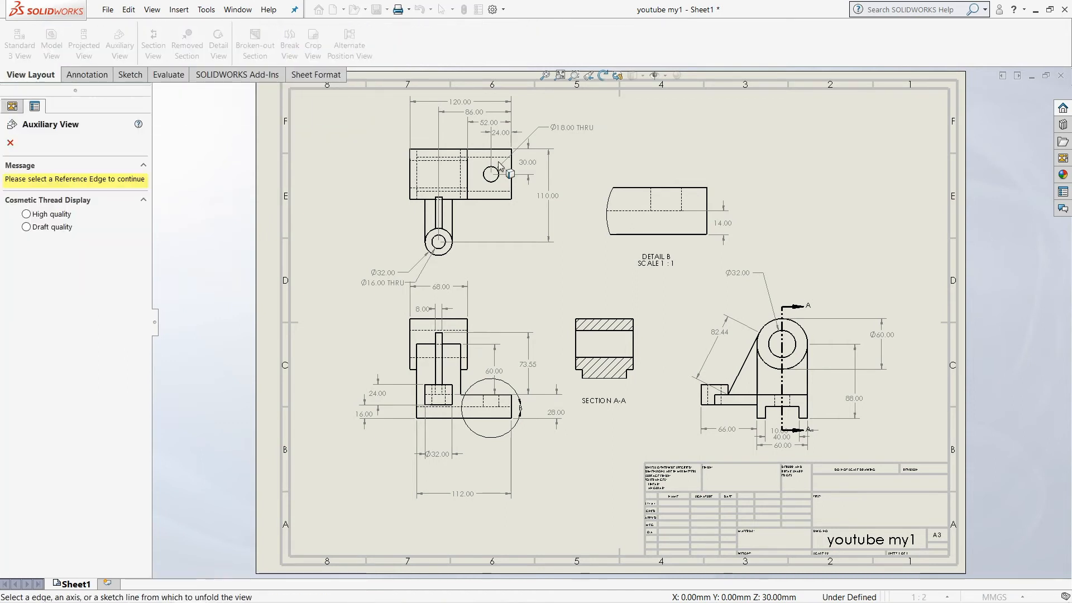
{"action": "left_click", "coordinate": [744, 368]}
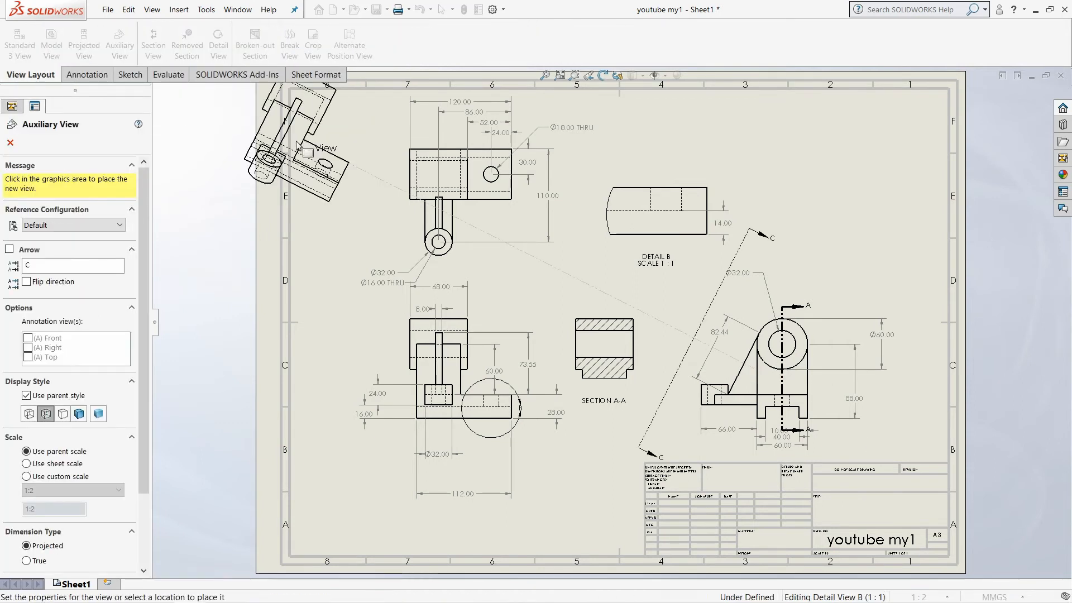
{"action": "left_click", "coordinate": [340, 194]}
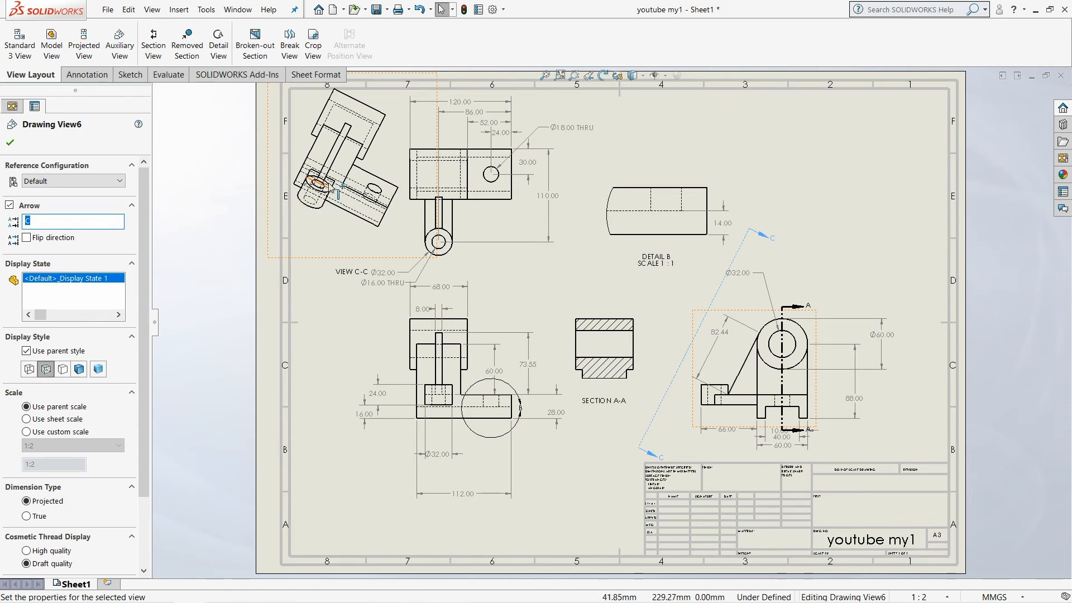
{"action": "left_click", "coordinate": [11, 144]}
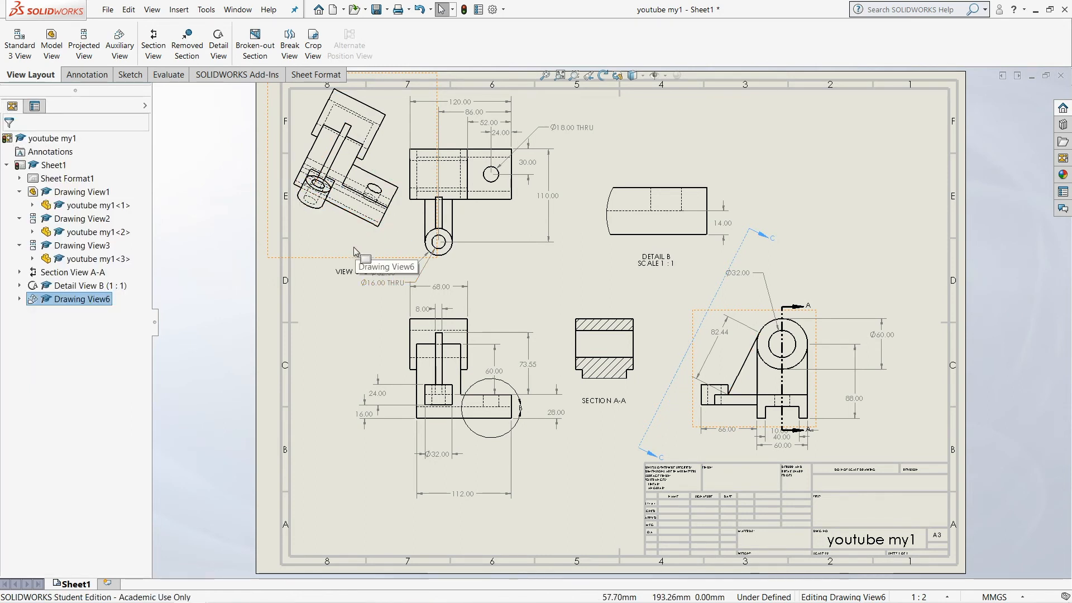
{"action": "key", "text": "Delete"}
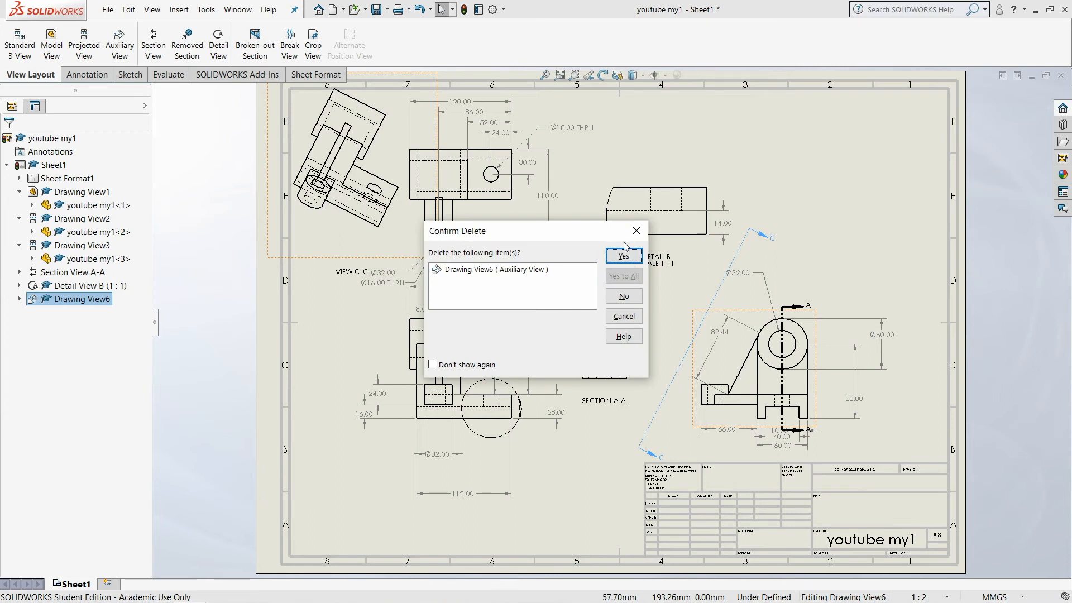
{"action": "left_click", "coordinate": [624, 255]}
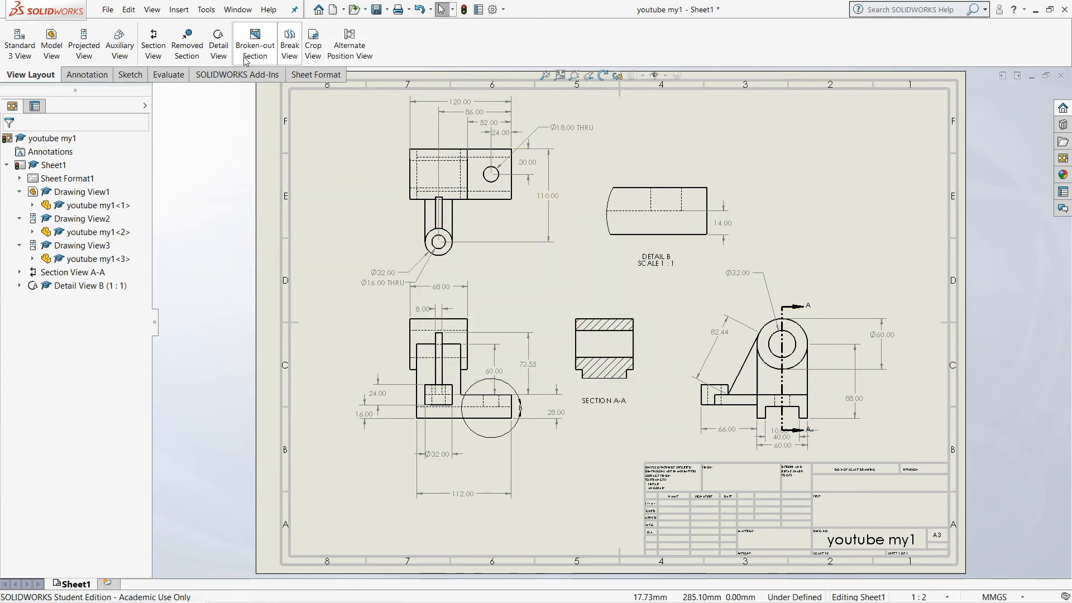
Attach a circular item-number balloon to the base plate in the top view and place it below the detail view
{"action": "left_click", "coordinate": [106, 77]}
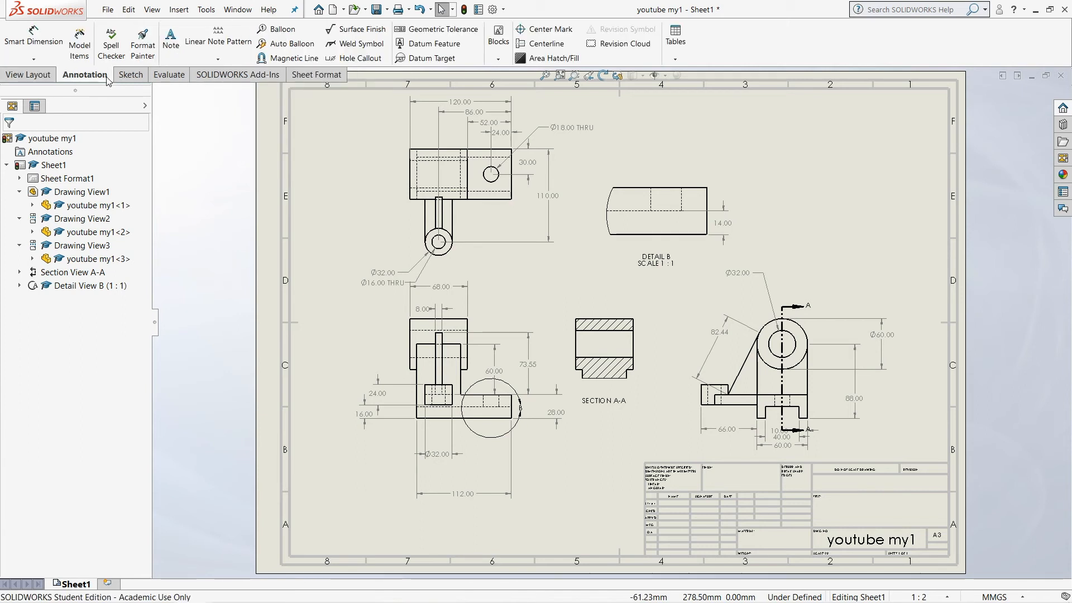
{"action": "left_click", "coordinate": [276, 29]}
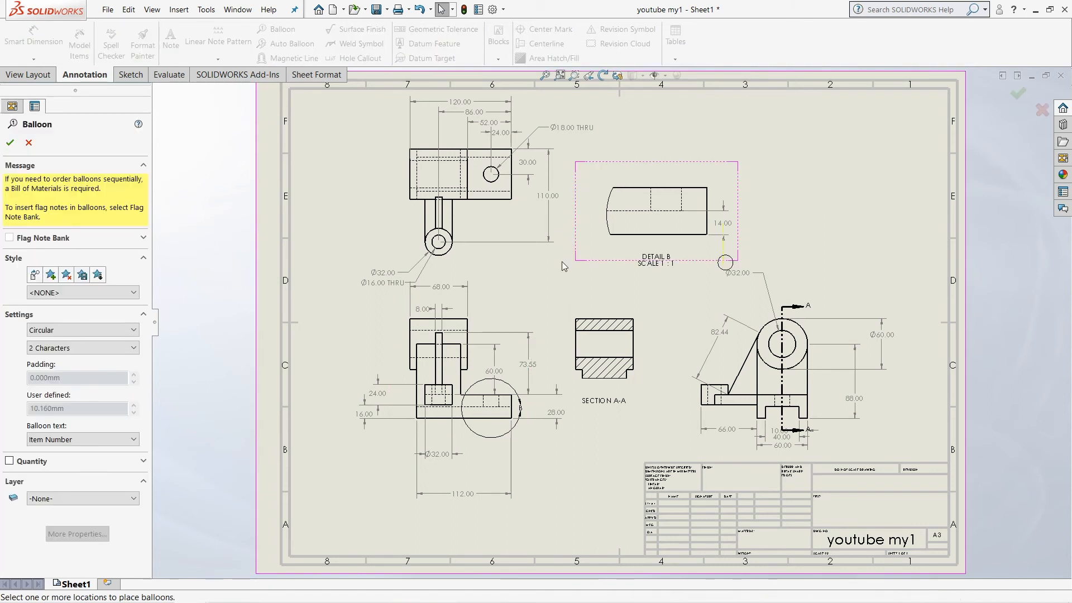
{"action": "left_click", "coordinate": [500, 196]}
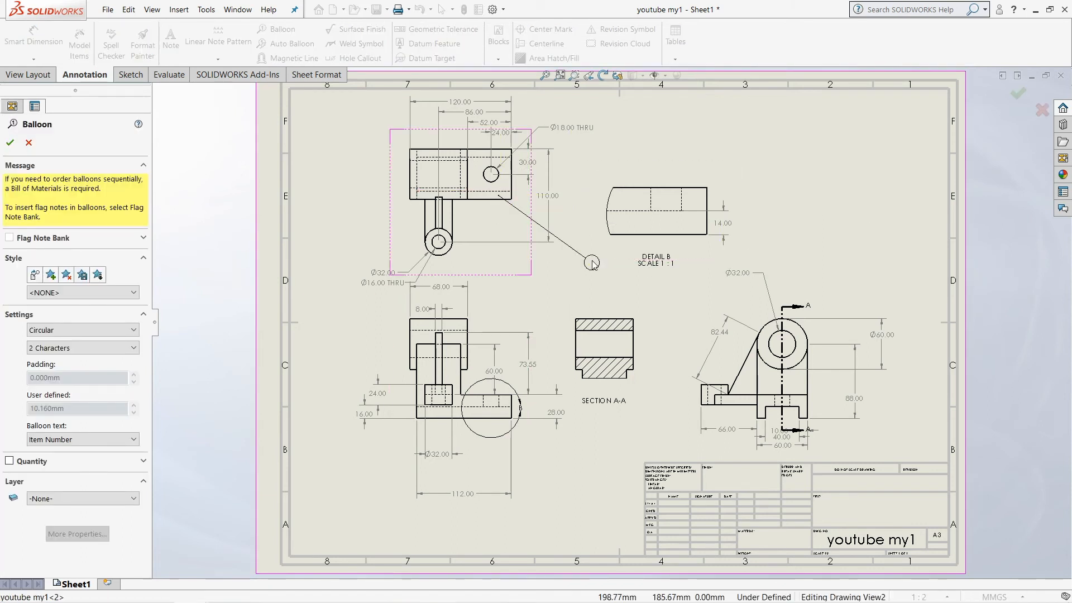
{"action": "left_click", "coordinate": [592, 279]}
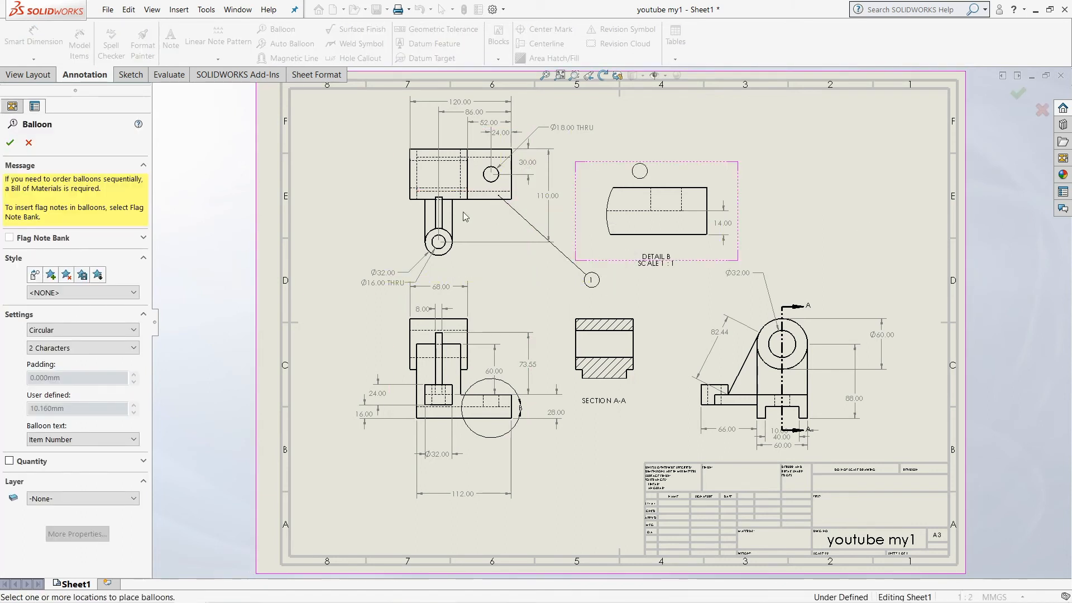
{"action": "left_click", "coordinate": [11, 143]}
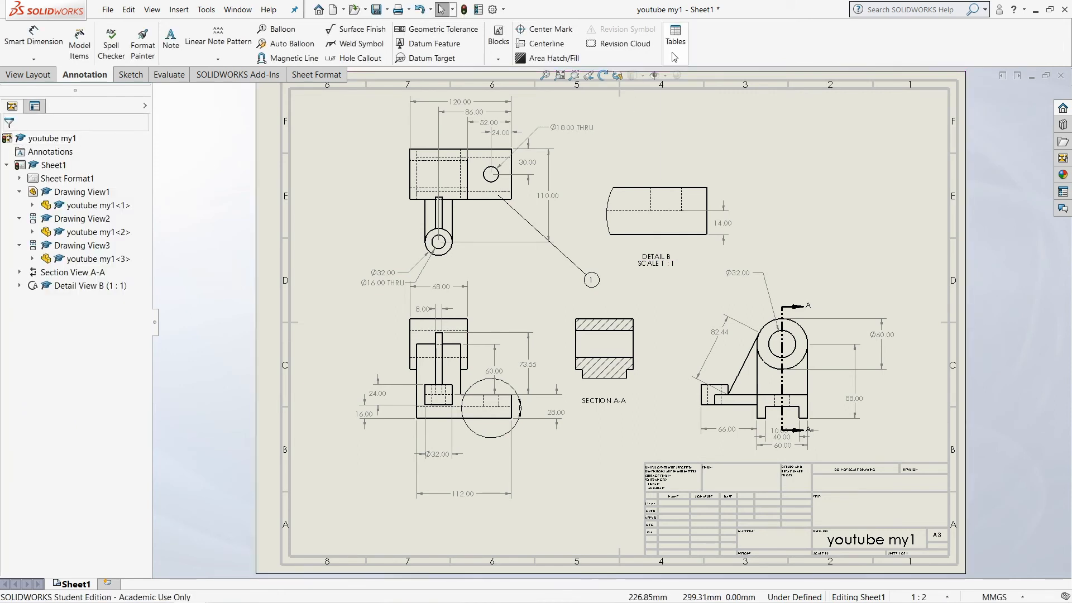
Insert a bill of materials based on the top view and place it beside the title block, below the front view
{"action": "left_click", "coordinate": [674, 59]}
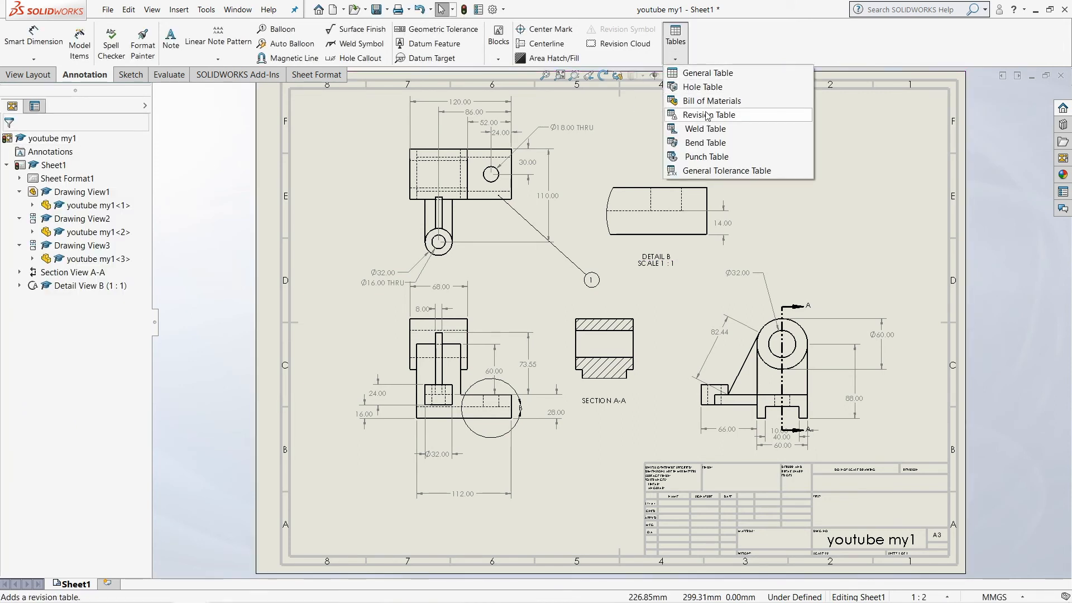
{"action": "left_click", "coordinate": [708, 101]}
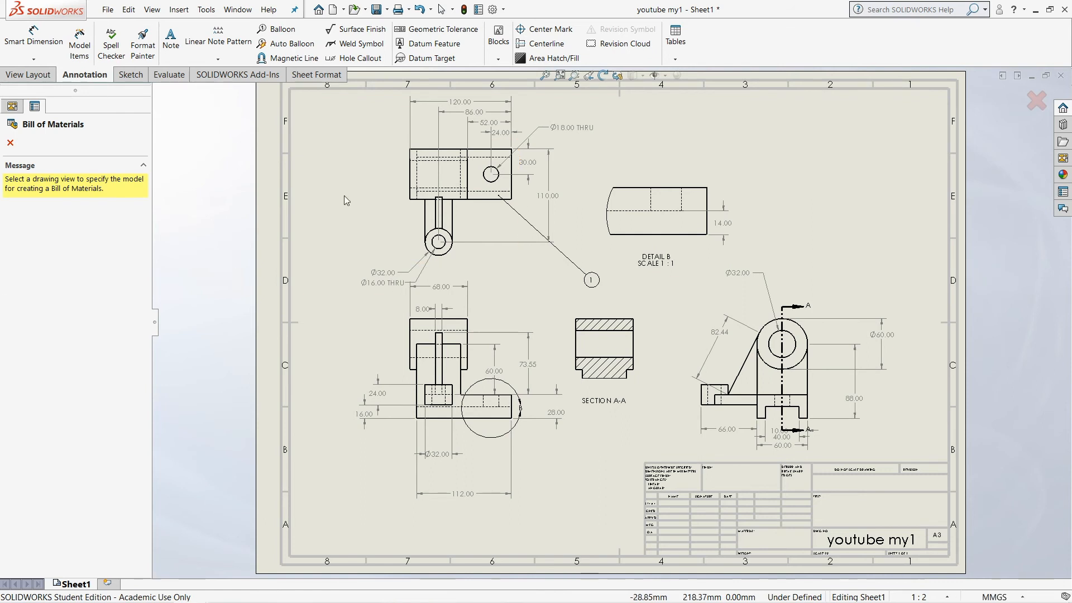
{"action": "left_click", "coordinate": [478, 212]}
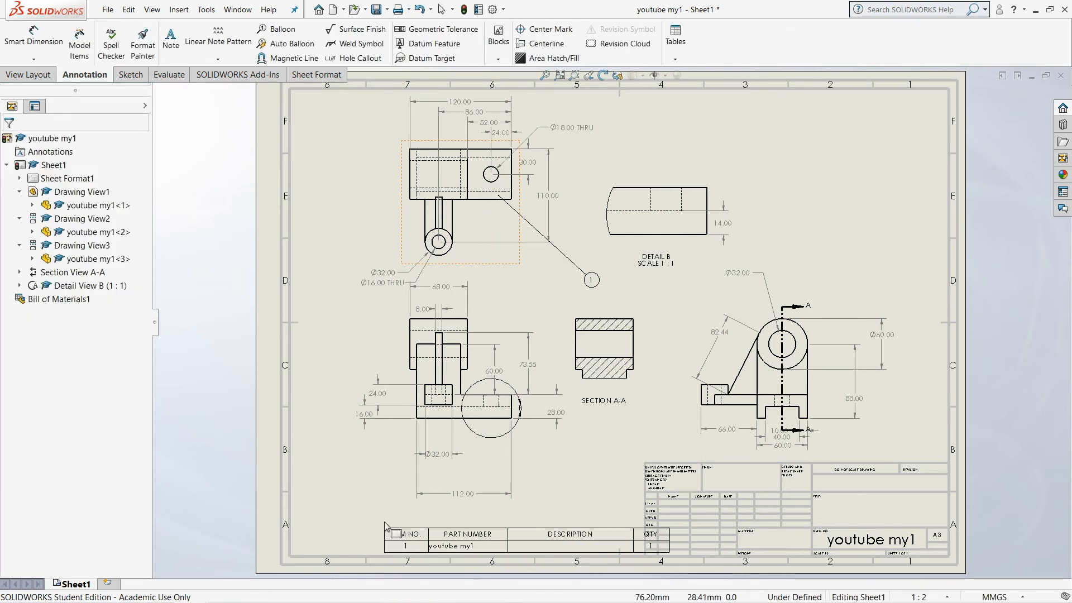
{"action": "left_click", "coordinate": [333, 522]}
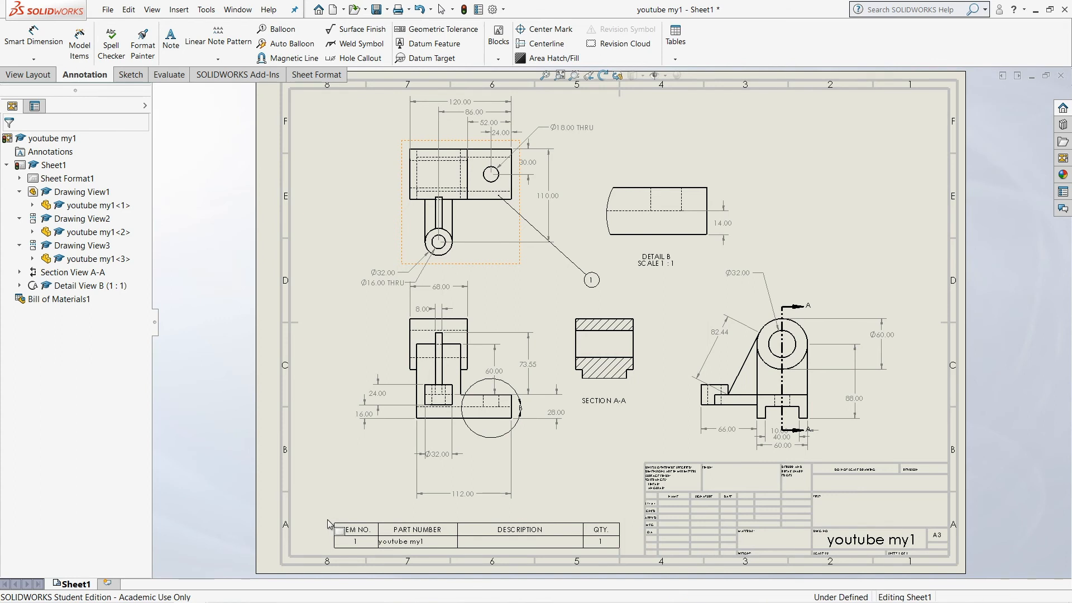
Enter "3d model" as the part's description in the bill of materials, keeping the link to the model property
{"action": "left_click", "coordinate": [485, 540]}
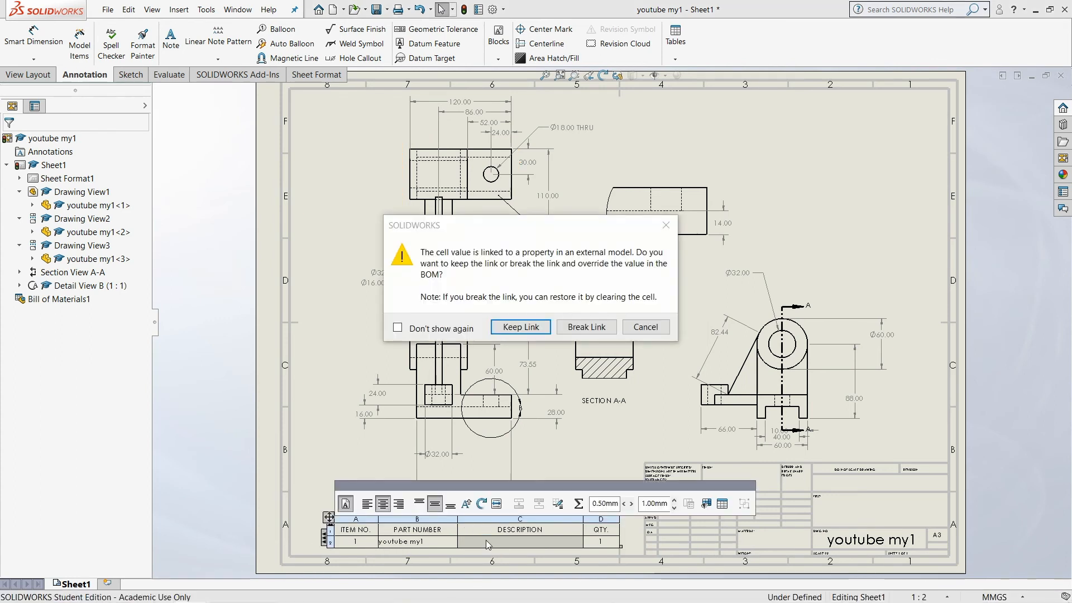
{"action": "left_click", "coordinate": [518, 329]}
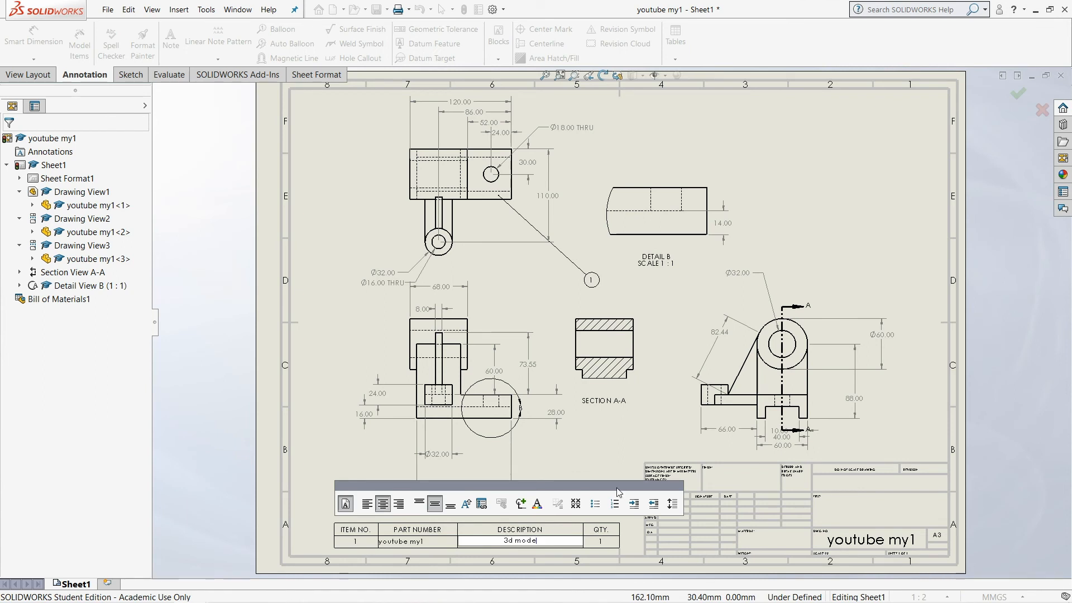
{"action": "left_click", "coordinate": [320, 450]}
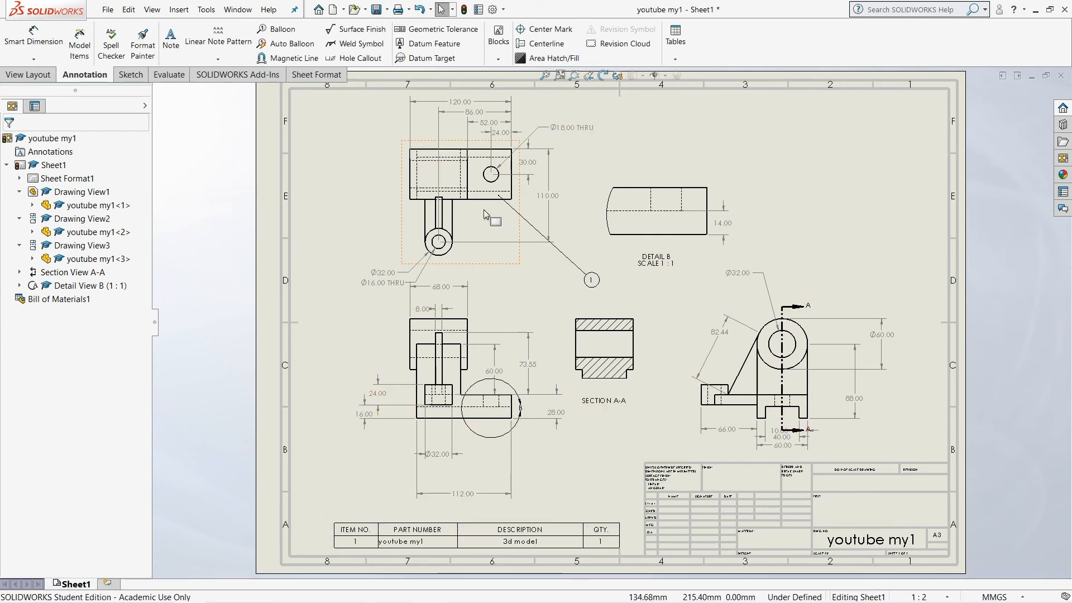
Edit the sheet format and replace the DWG NO. text in the title block with 1
{"action": "right_click", "coordinate": [830, 505]}
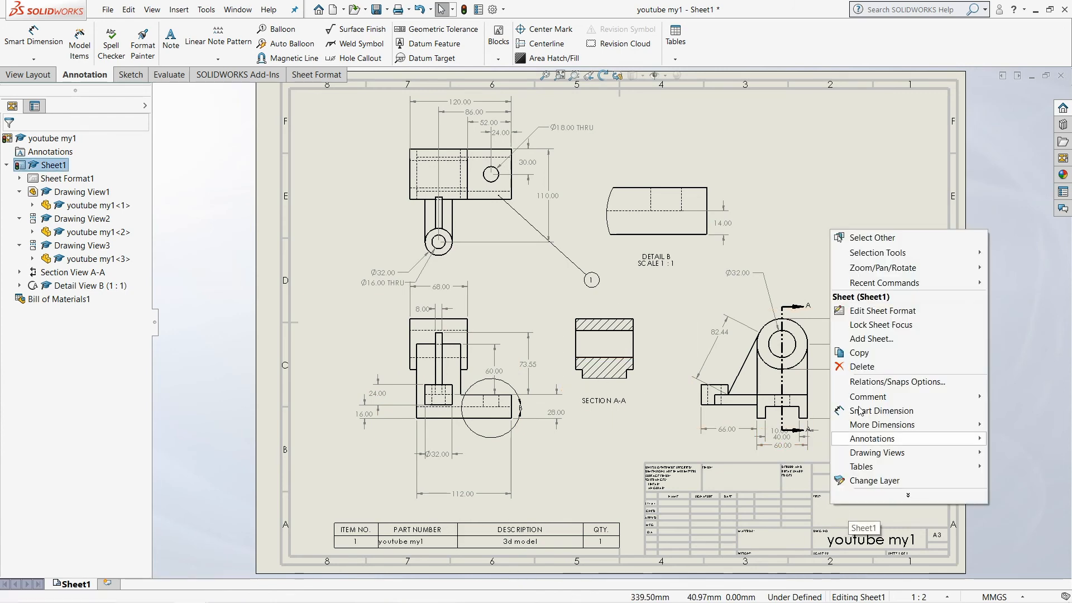
{"action": "left_click", "coordinate": [869, 311]}
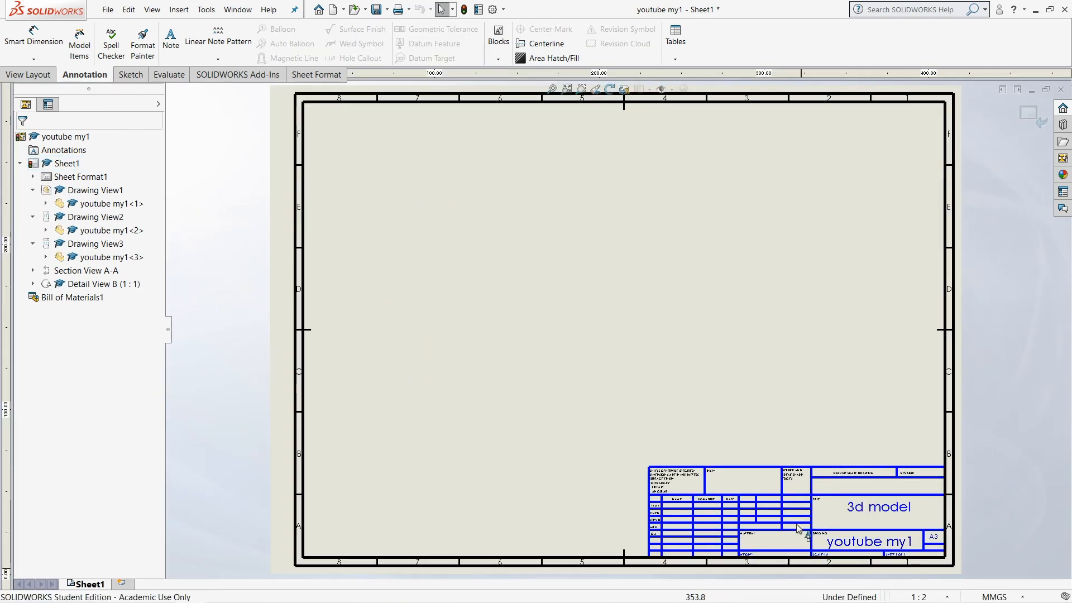
{"action": "left_click", "coordinate": [869, 544]}
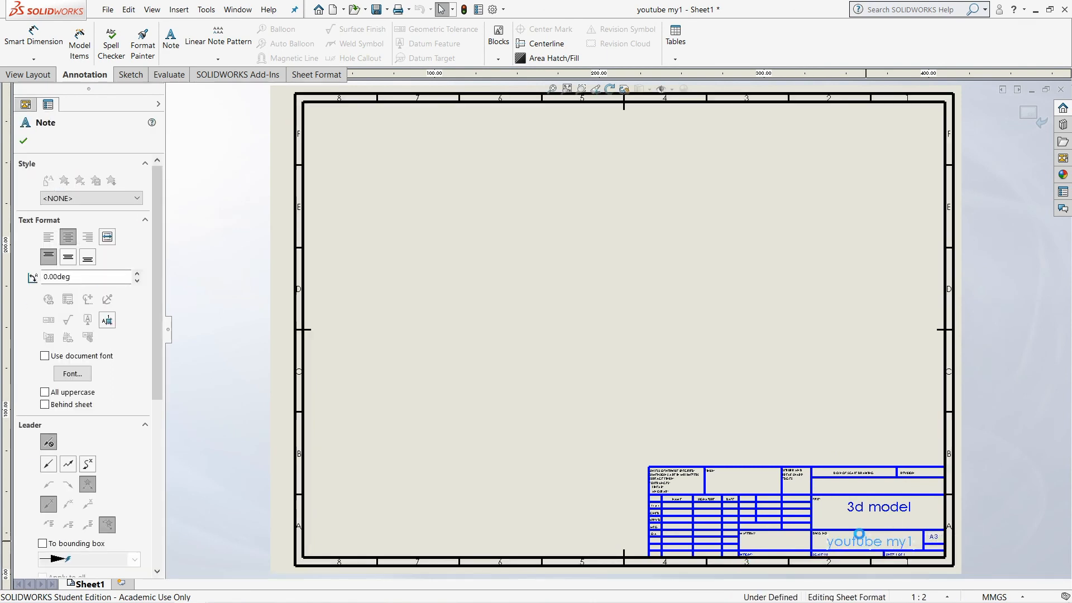
{"action": "double_click", "coordinate": [869, 542]}
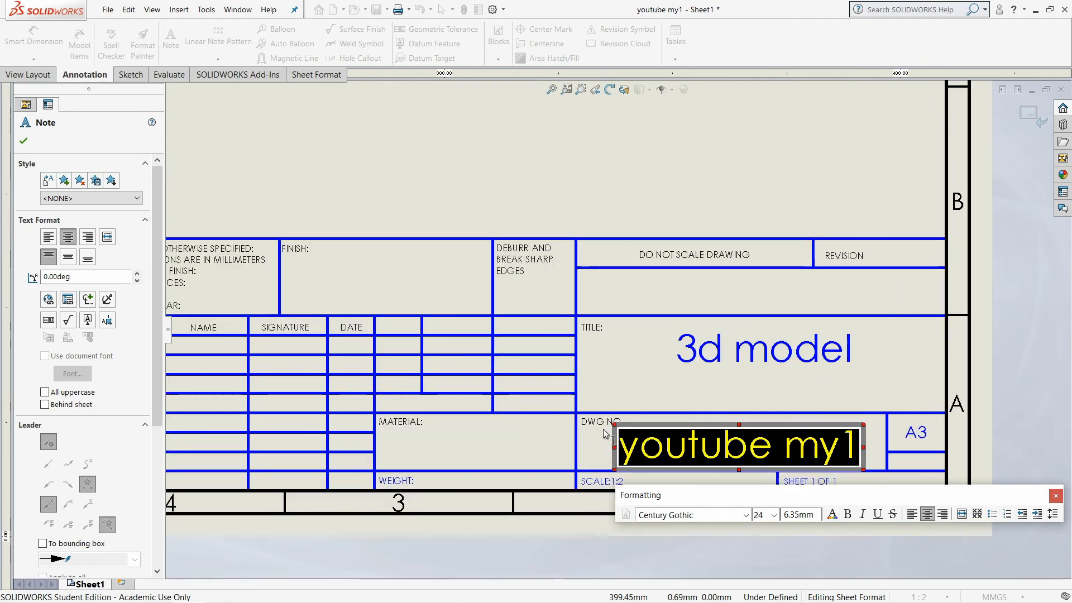
{"action": "type", "text": "1"}
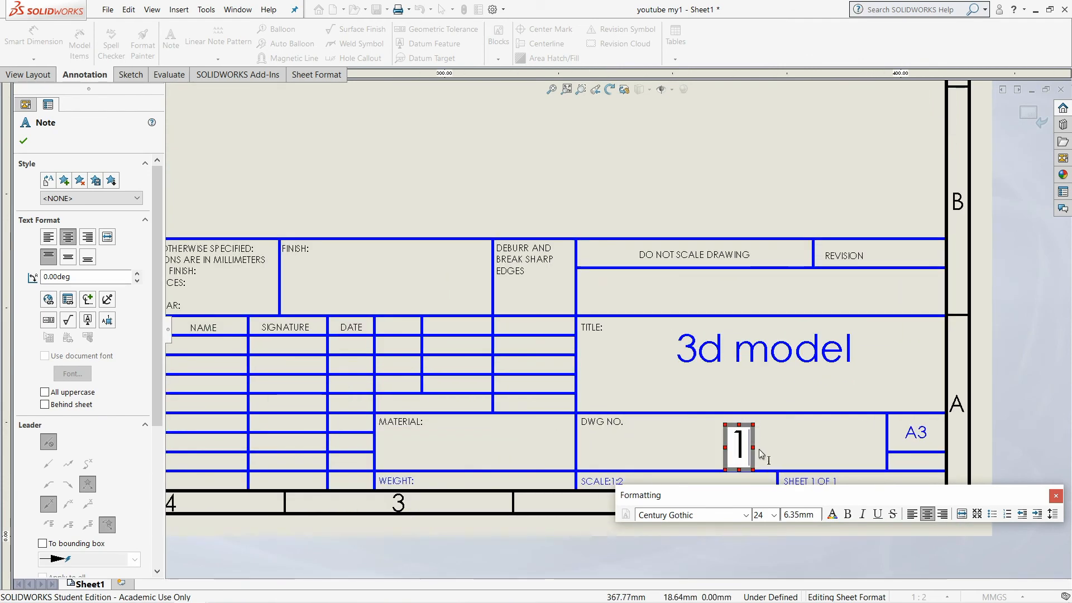
{"action": "left_click", "coordinate": [825, 382]}
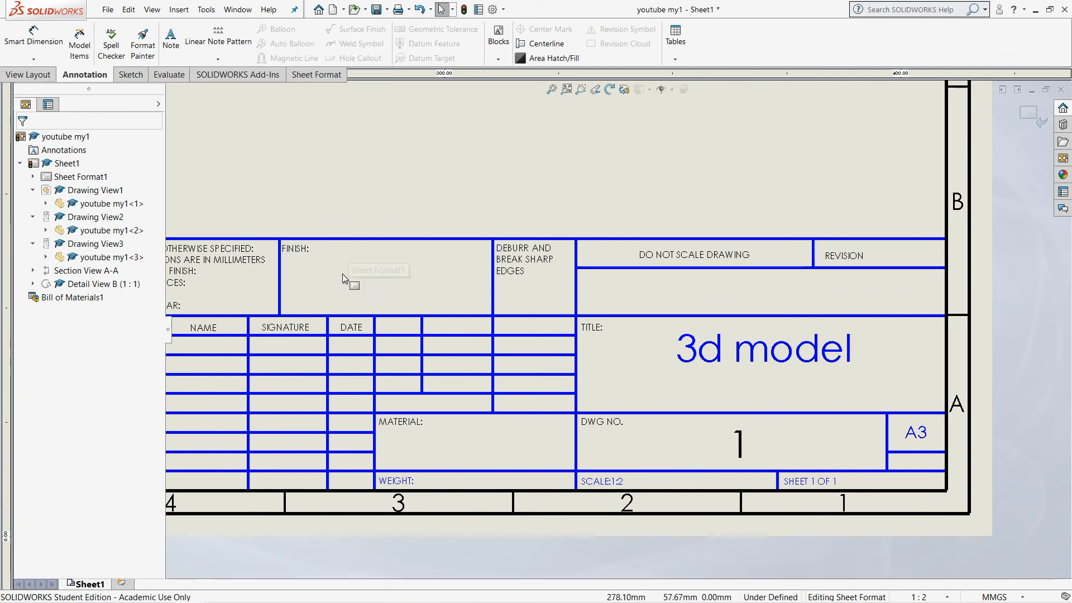
Replace the TITLE text in the title block with the author's first name followed by "model"
{"action": "double_click", "coordinate": [752, 351]}
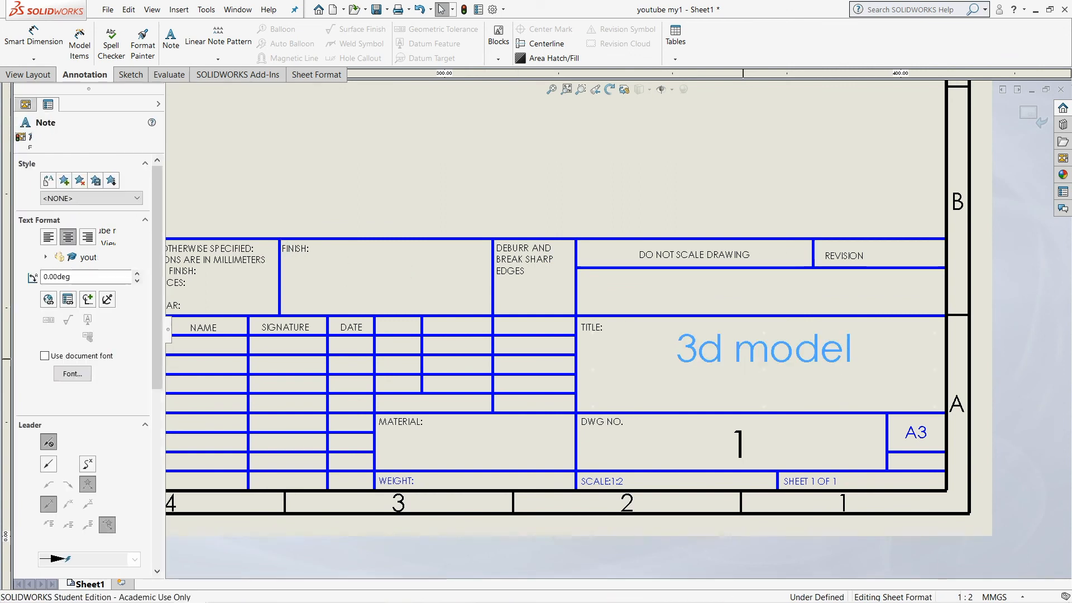
{"action": "type", "text": "Is"}
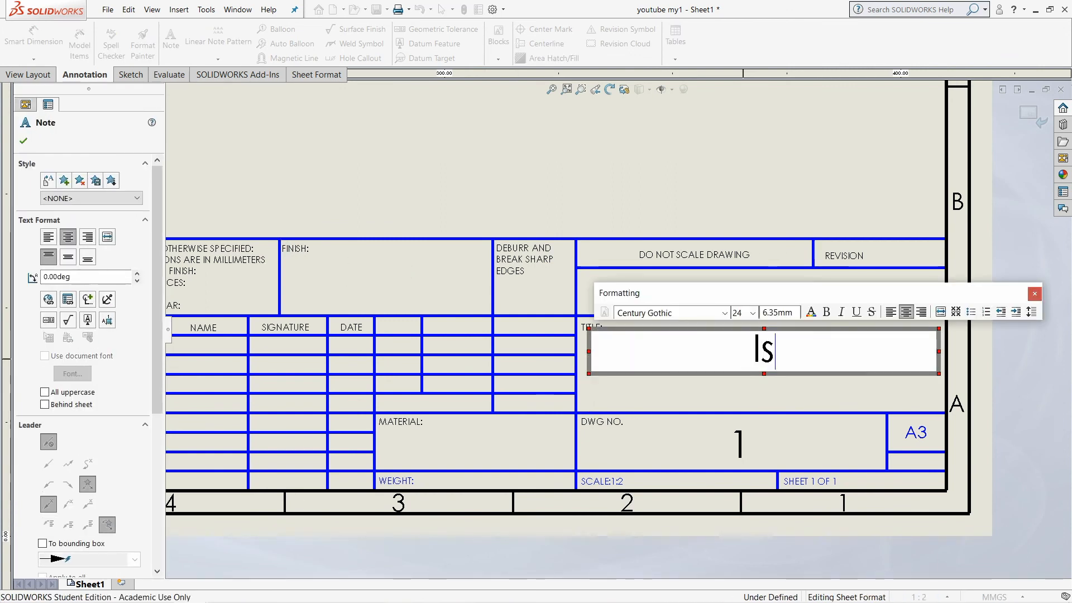
{"action": "type", "text": "tiaque "}
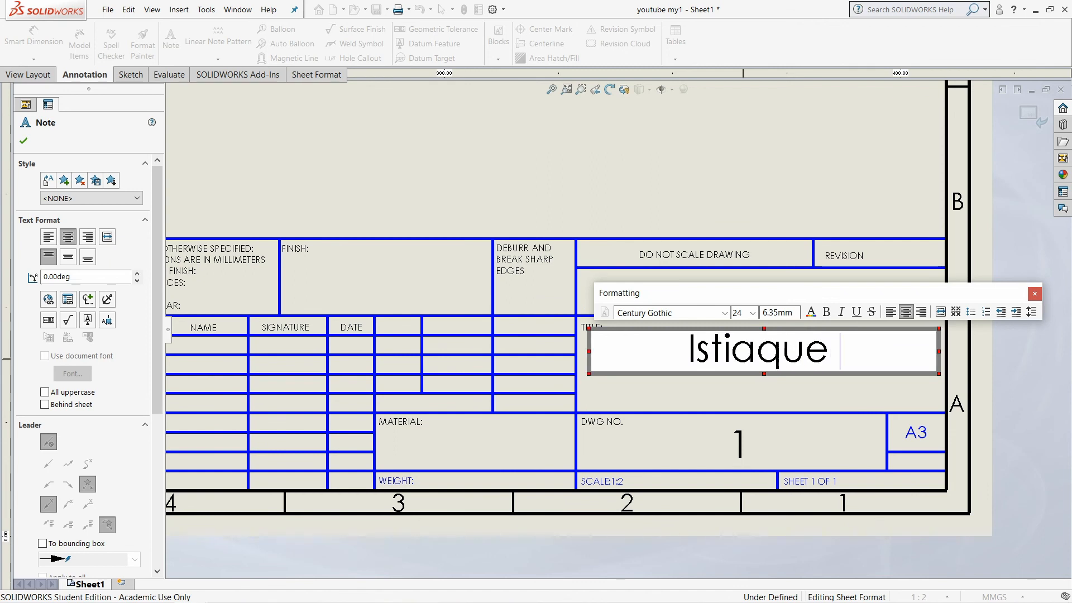
{"action": "type", "text": "model"}
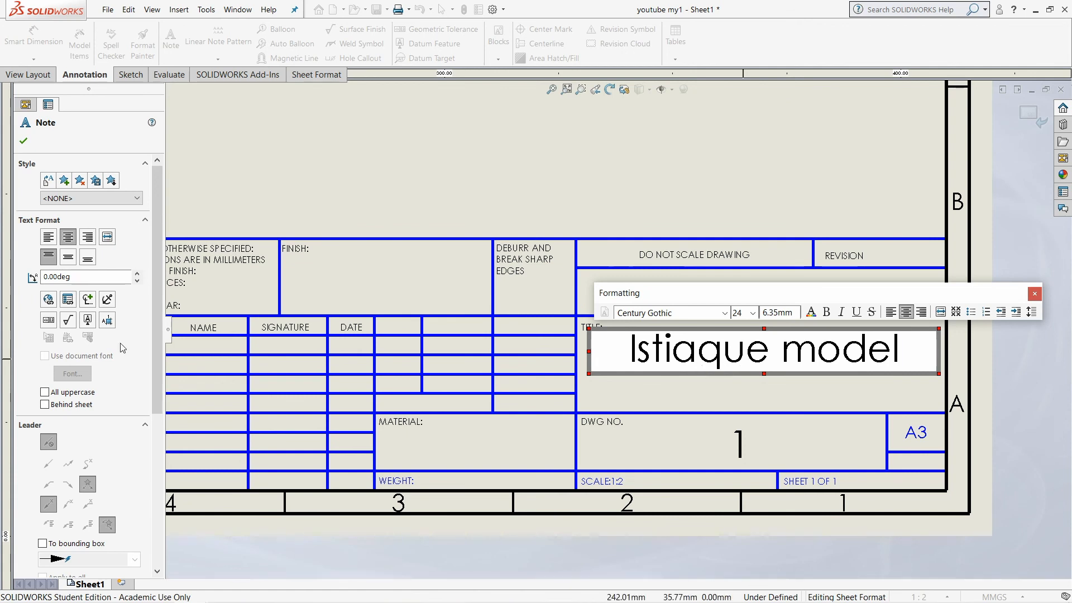
{"action": "left_click", "coordinate": [384, 277]}
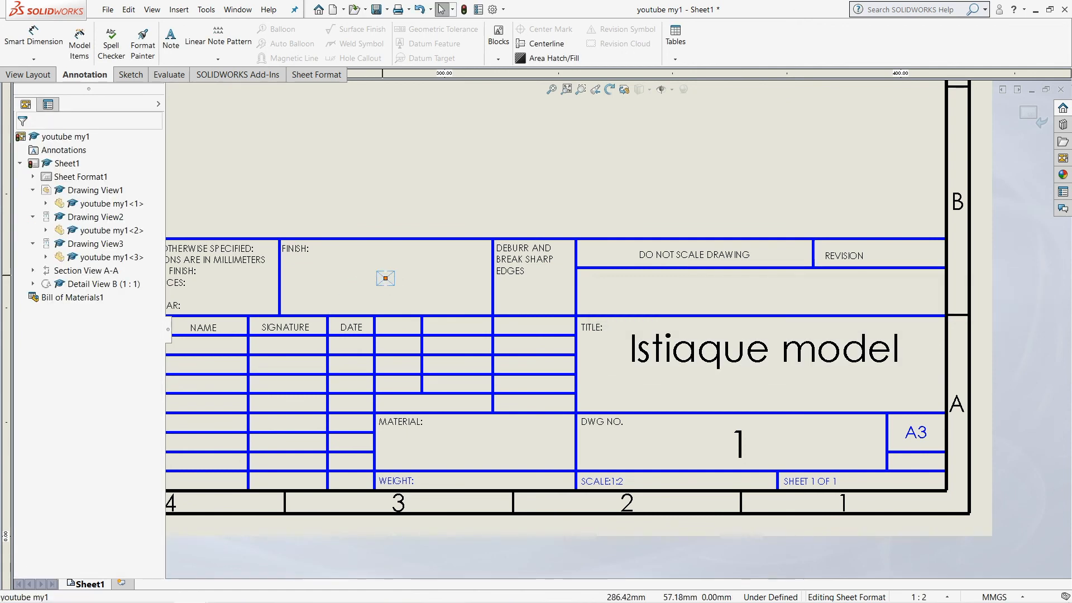
Enter the date 26/06/2020 in the empty note of the title block's FINISH cell
{"action": "double_click", "coordinate": [385, 278]}
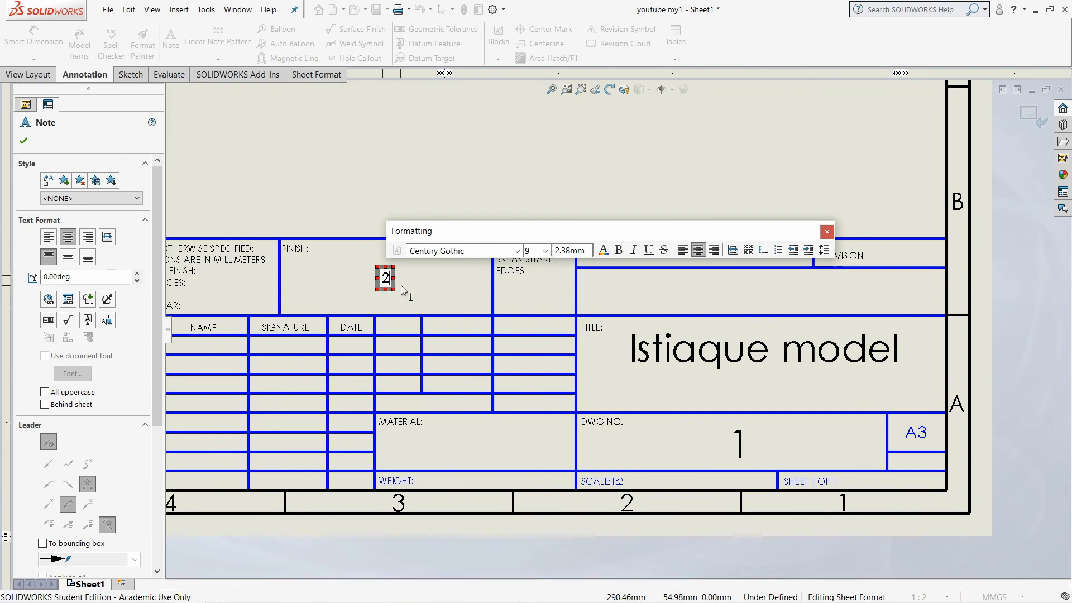
{"action": "type", "text": "26"}
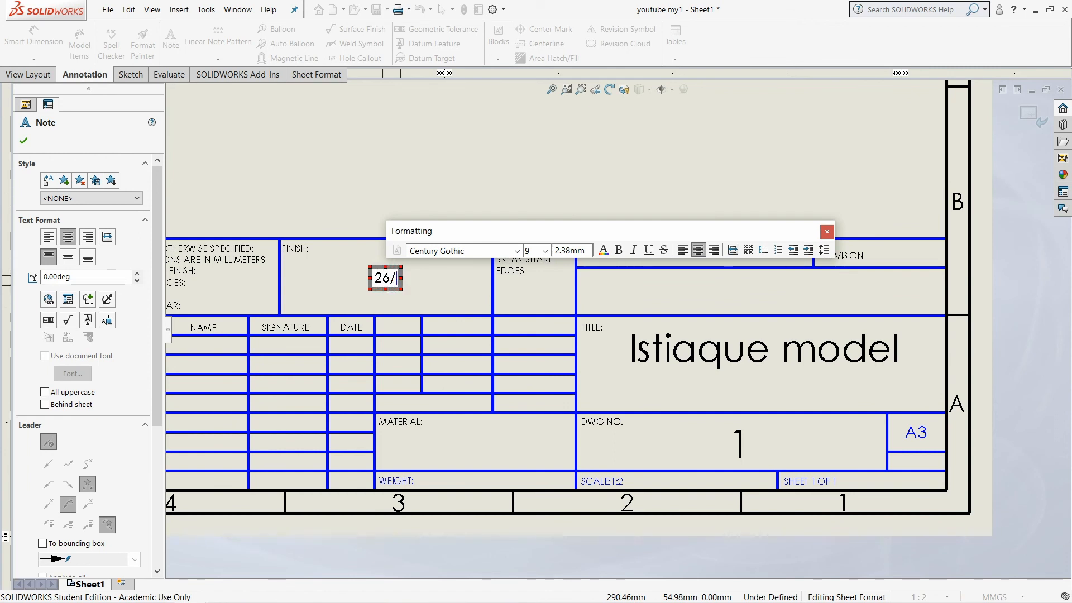
{"action": "type", "text": "/06"}
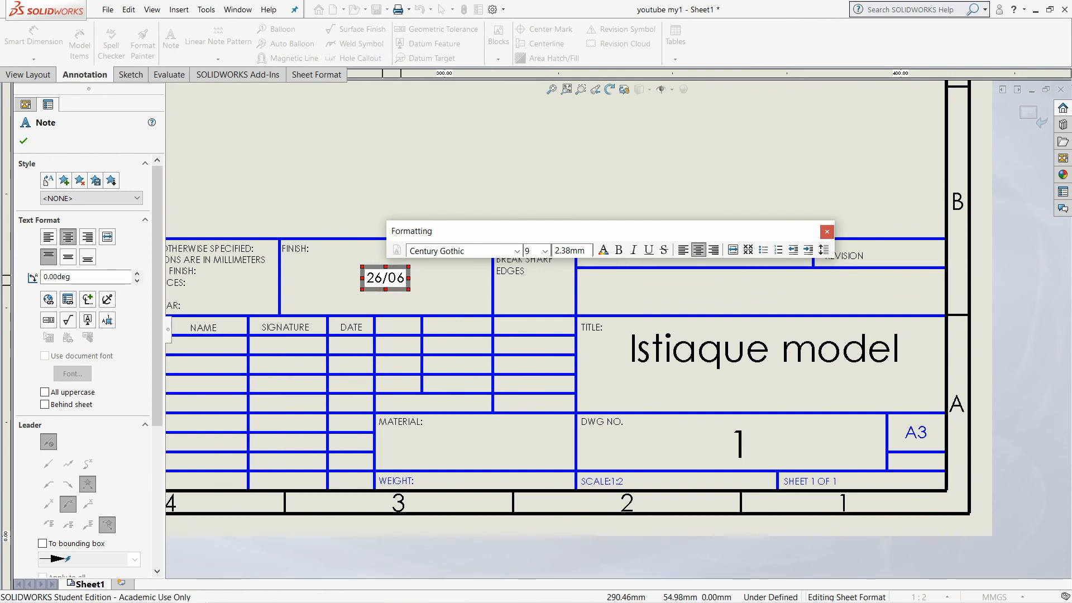
{"action": "type", "text": "/2020"}
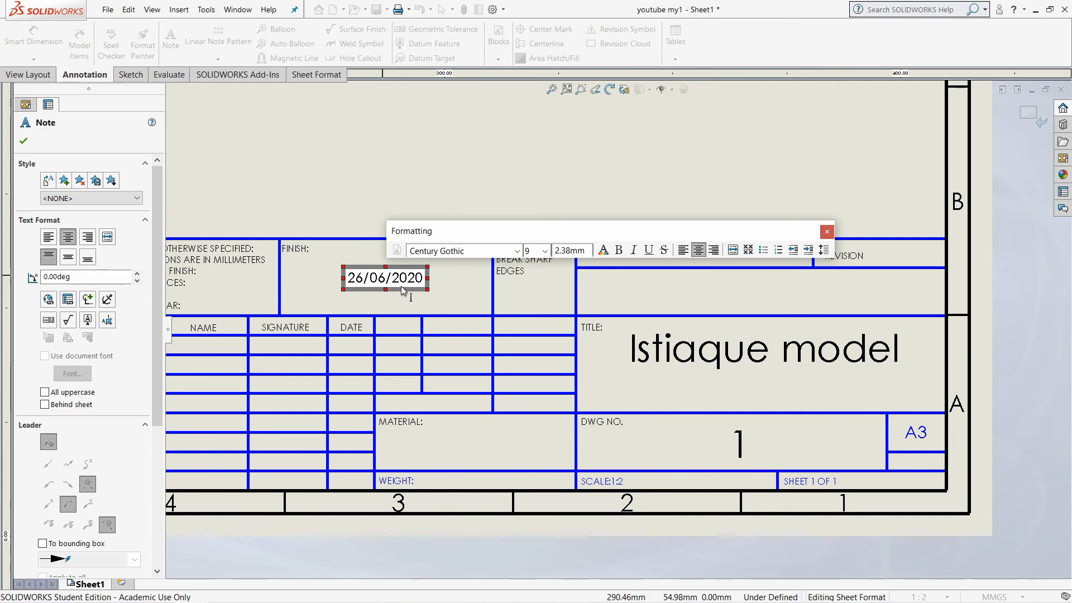
{"action": "key", "text": "Escape"}
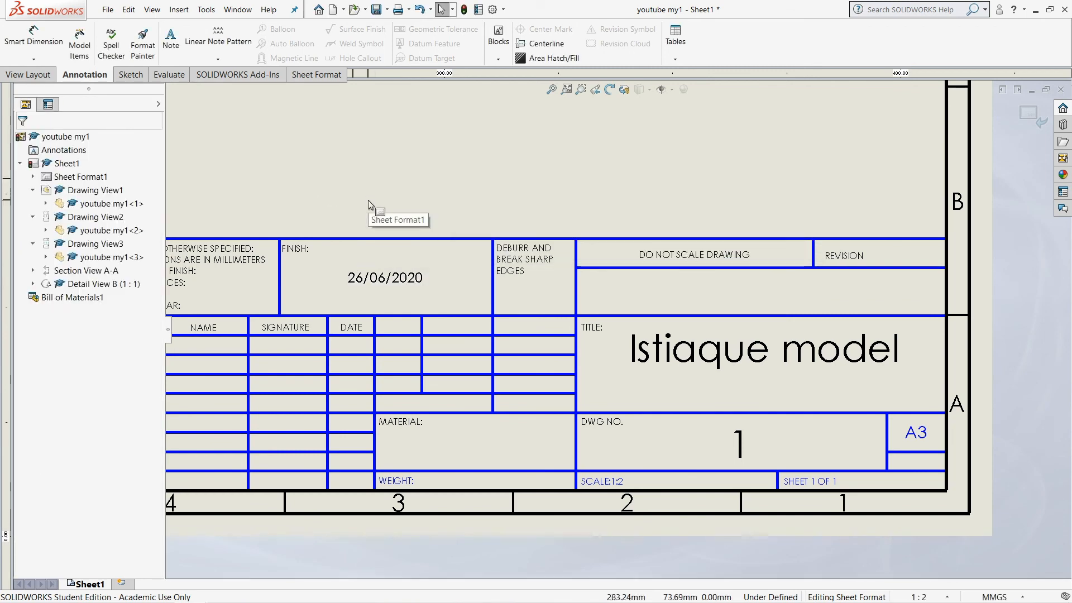
Finish editing the sheet format and return to the drawing sheet with all its views
{"action": "key", "text": "f"}
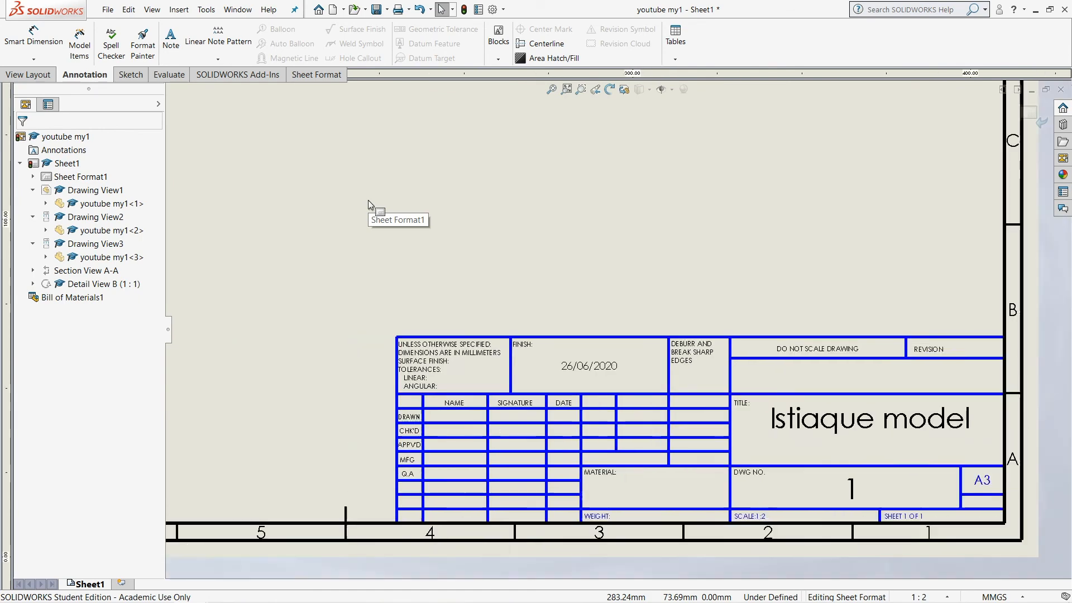
{"action": "scroll", "coordinate": [367, 200], "scroll_direction": "up", "scroll_amount": 3}
{"action": "scroll", "coordinate": [368, 200], "scroll_direction": "down", "scroll_amount": 3}
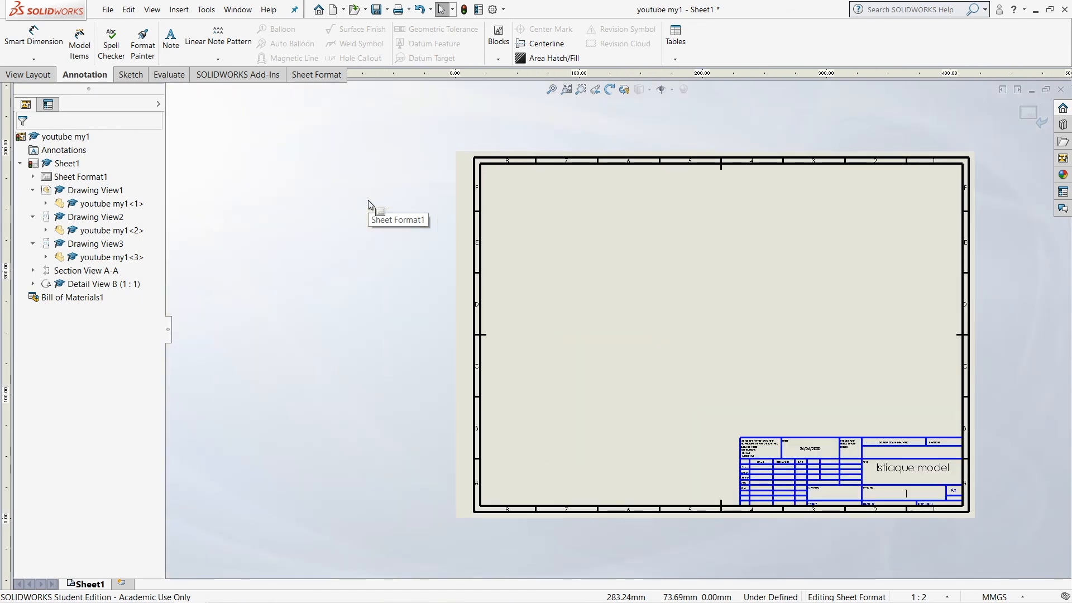
{"action": "left_click", "coordinate": [1029, 114]}
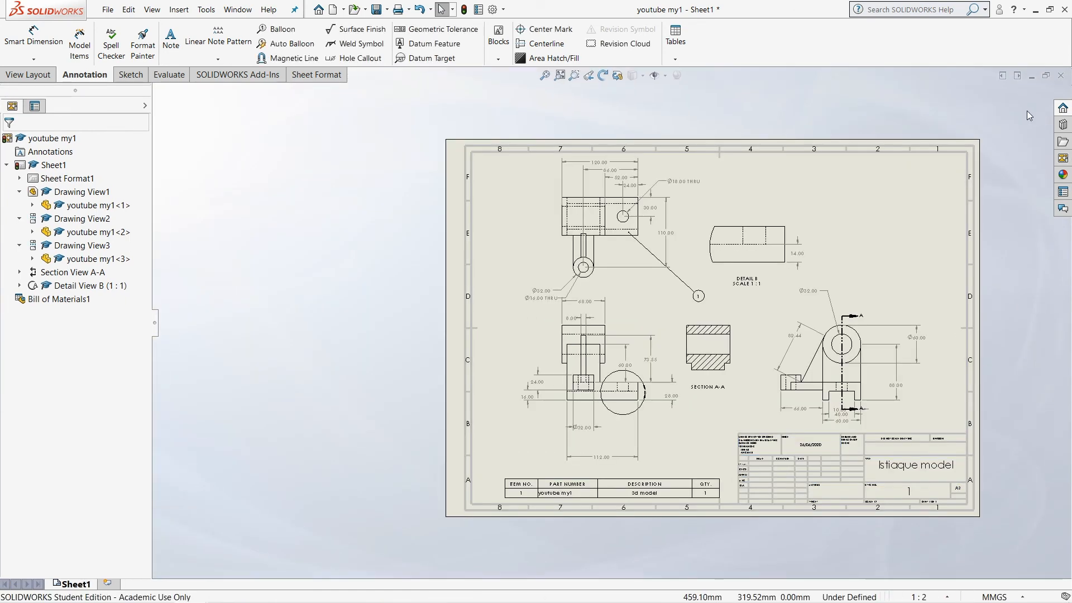
{"action": "mouse_move", "coordinate": [110, 595]}
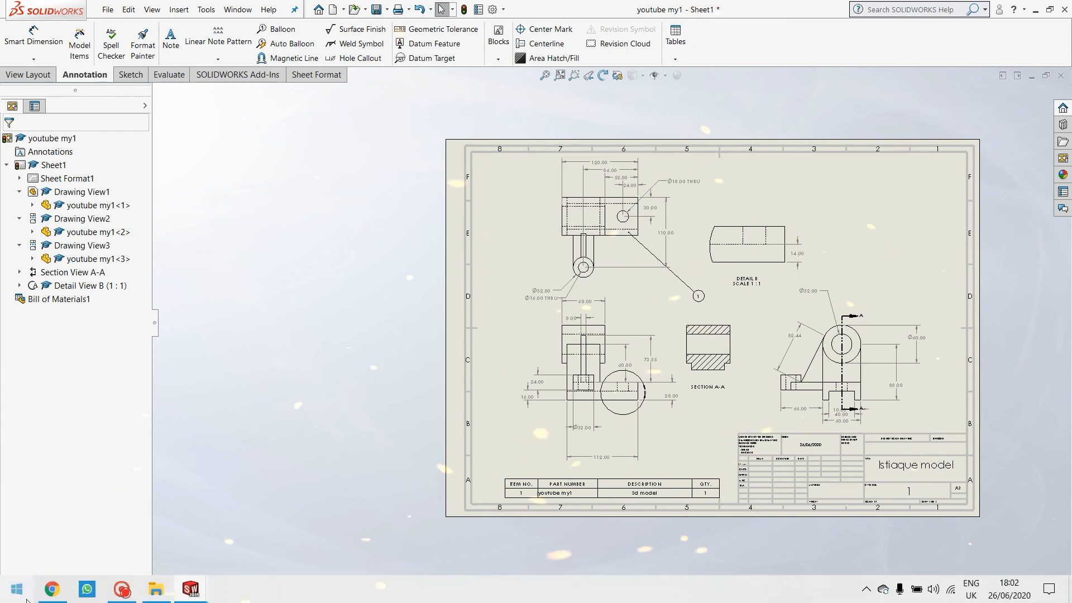